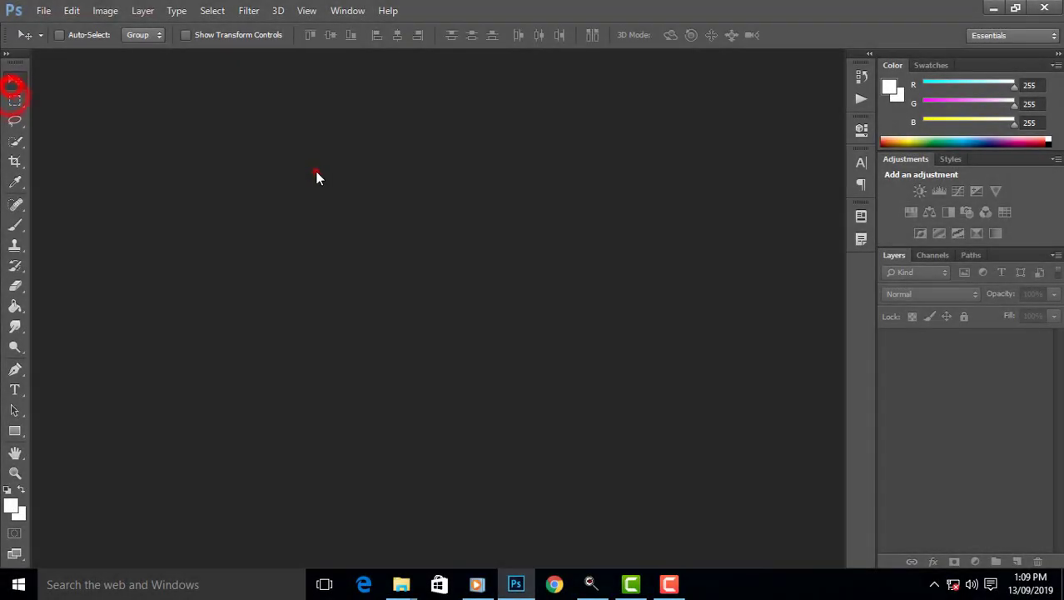
Open the Background 1 wall texture image.
click(317, 171)
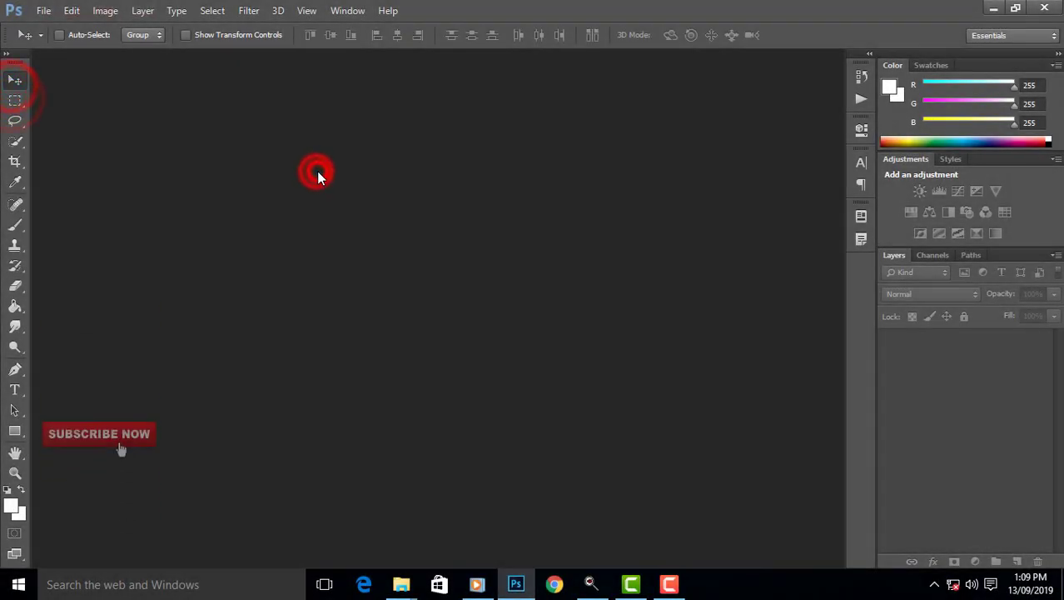
double_click(447, 276)
double_click(323, 194)
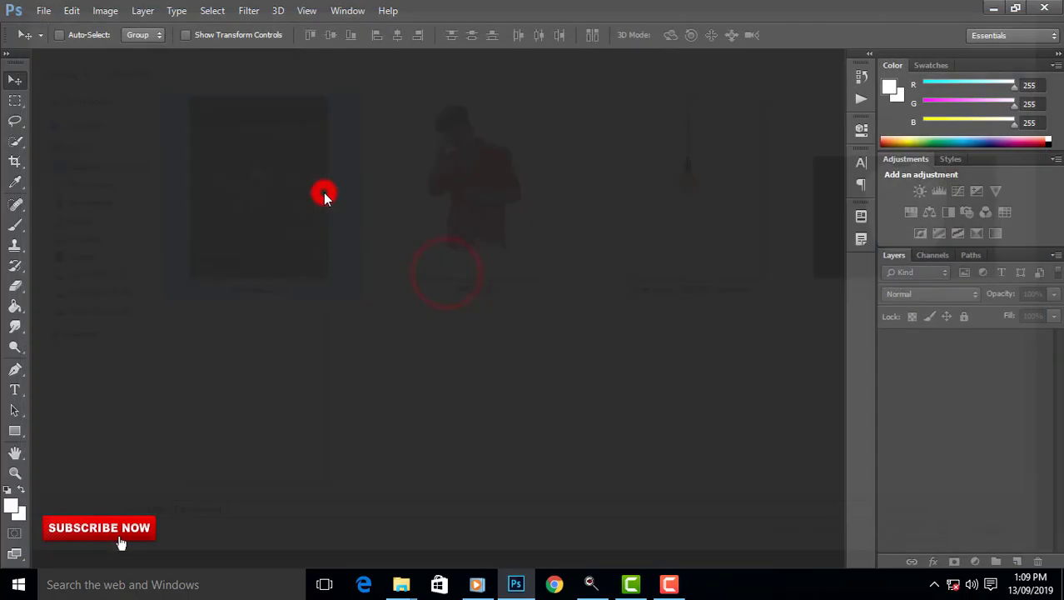
Apply Levels to the texture with input values 48, 1.24 and 222.
click(105, 10)
click(158, 47)
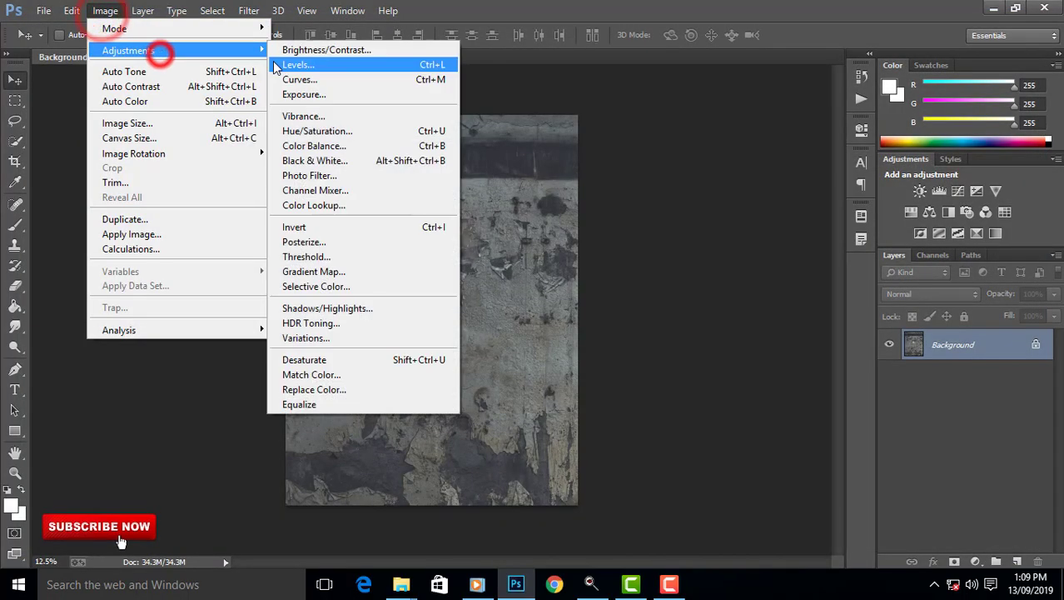
click(274, 63)
click(833, 176)
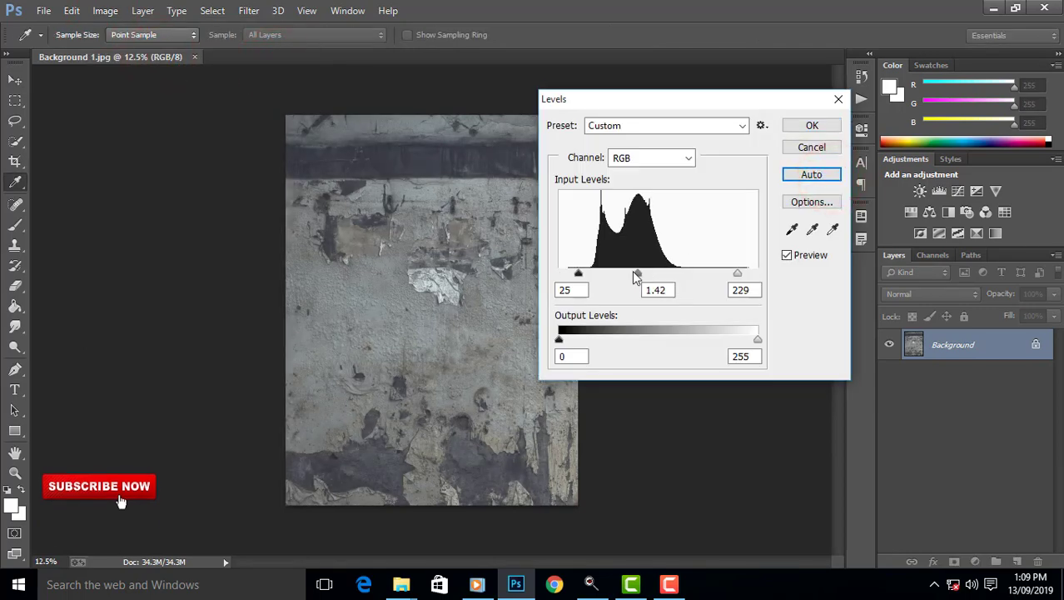
drag(588, 281, 617, 280)
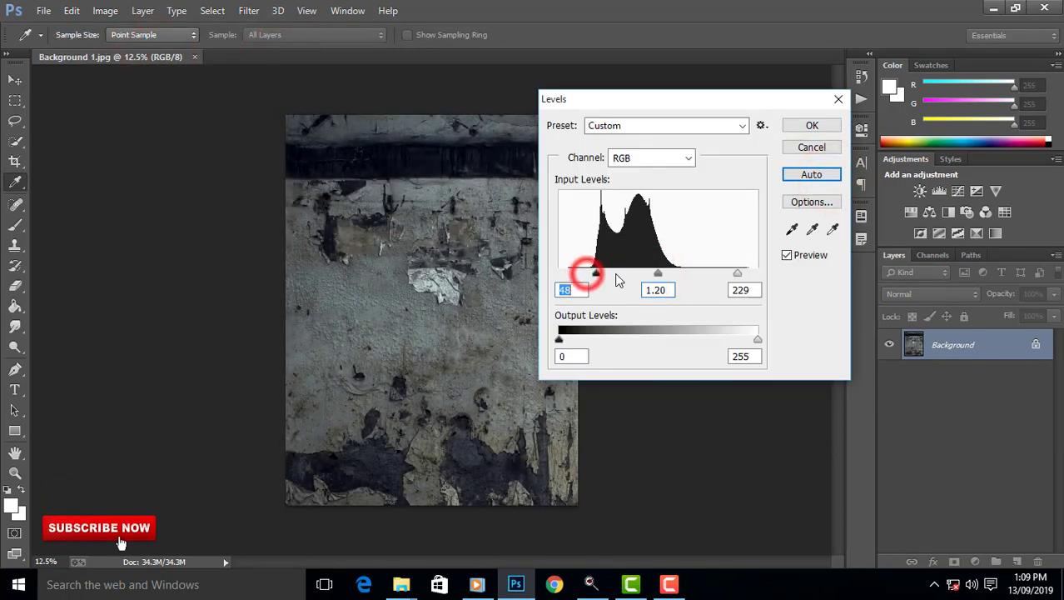
click(657, 276)
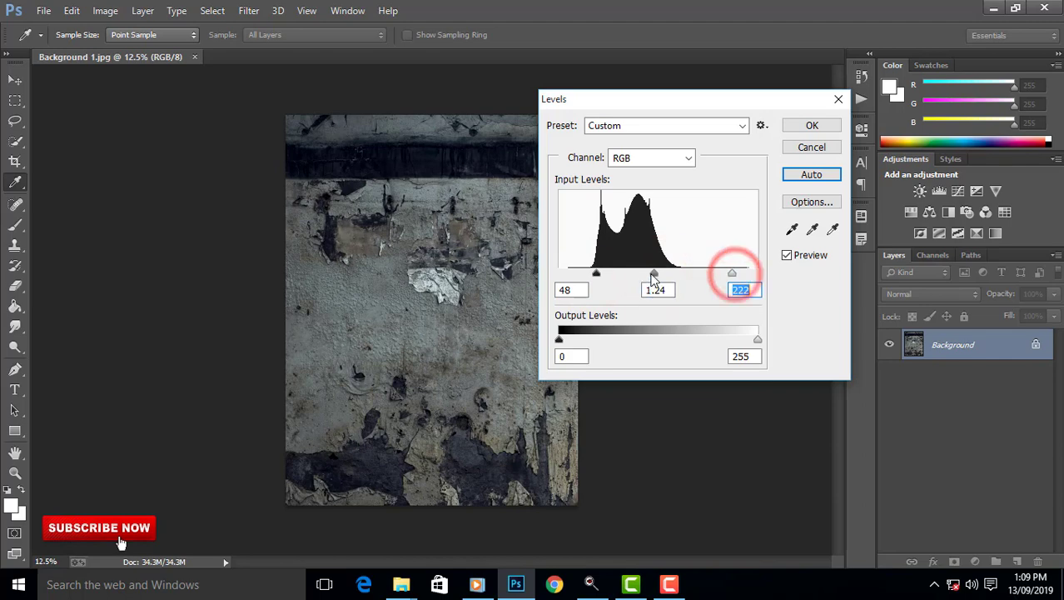
click(812, 125)
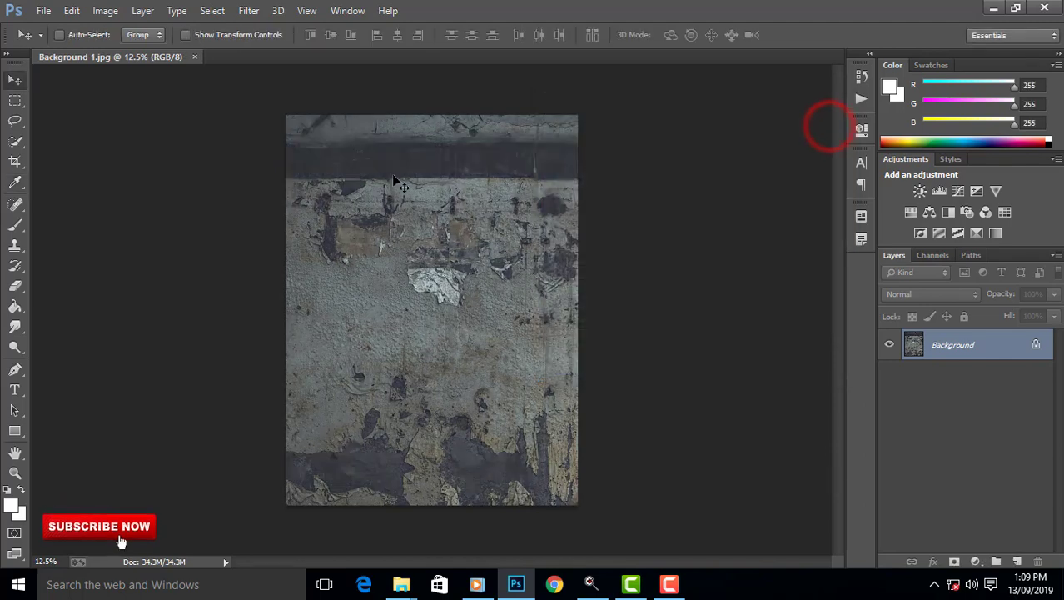
Apply Curves, pulling the upper curve point down and shifting the lower point.
click(106, 11)
click(150, 50)
click(327, 79)
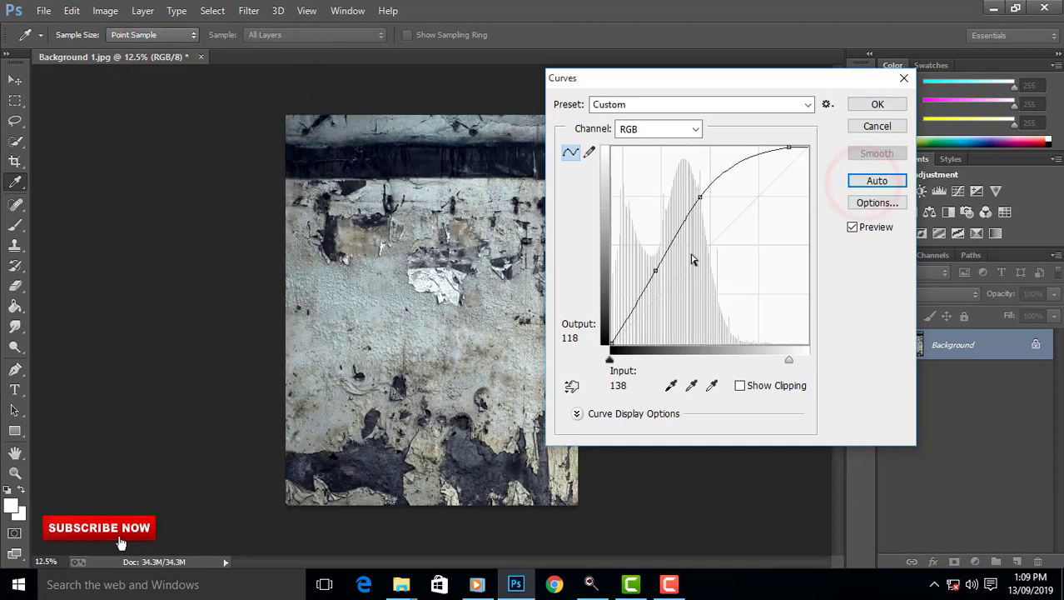
drag(704, 199, 721, 213)
drag(655, 271, 670, 272)
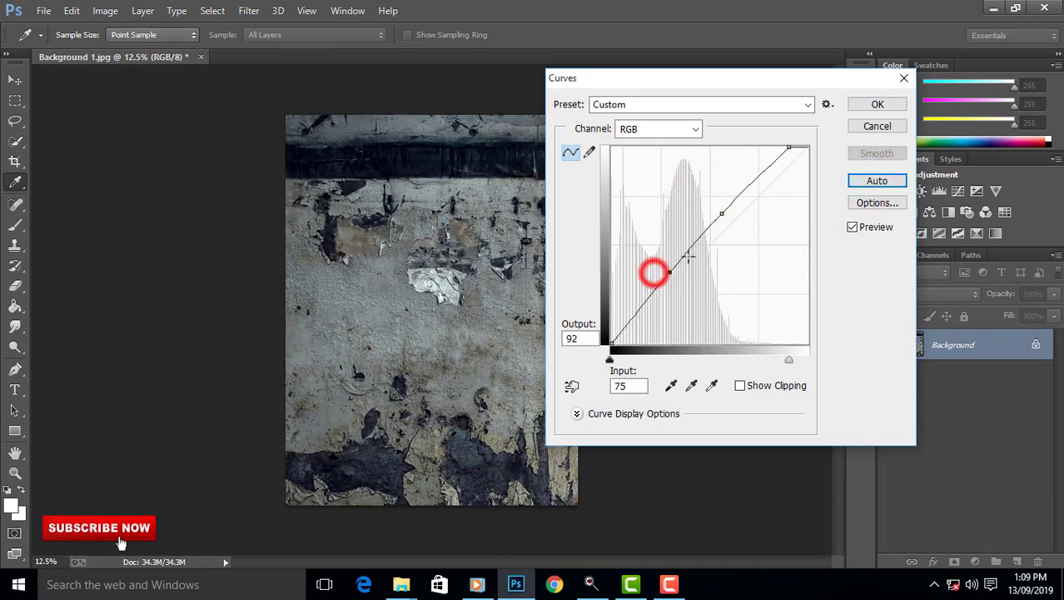
click(877, 104)
Set the texture's brightness to -29 and contrast to 30.
click(105, 10)
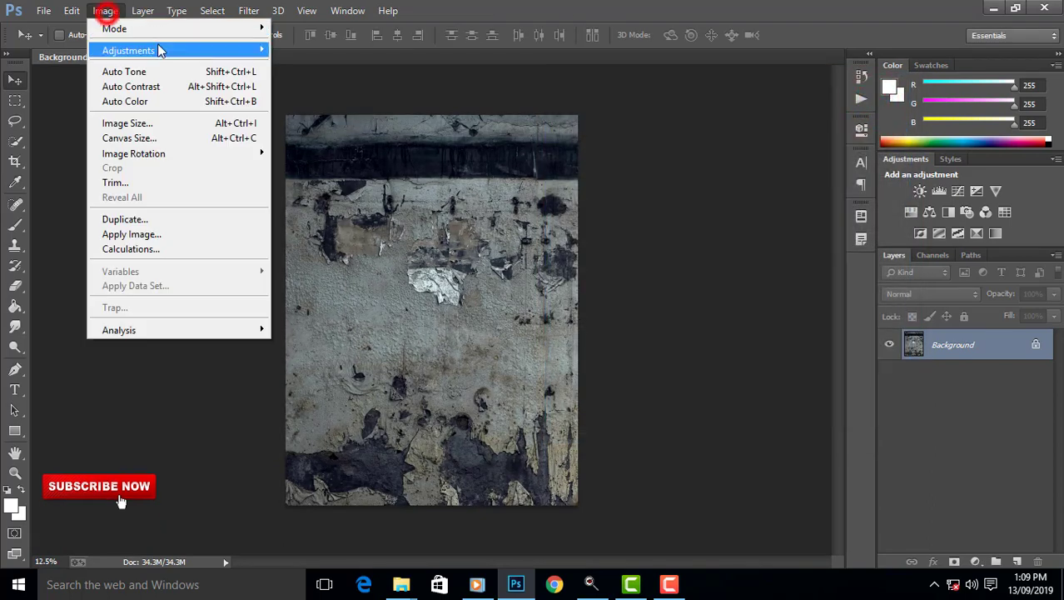
click(159, 40)
click(314, 46)
drag(662, 235, 612, 239)
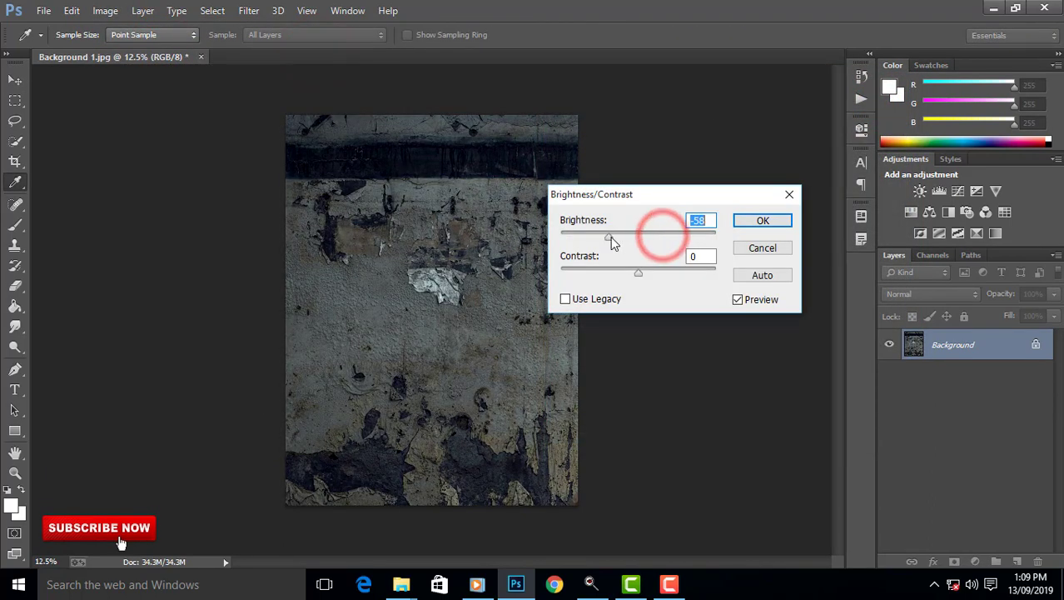
drag(663, 274, 658, 270)
drag(613, 241, 623, 235)
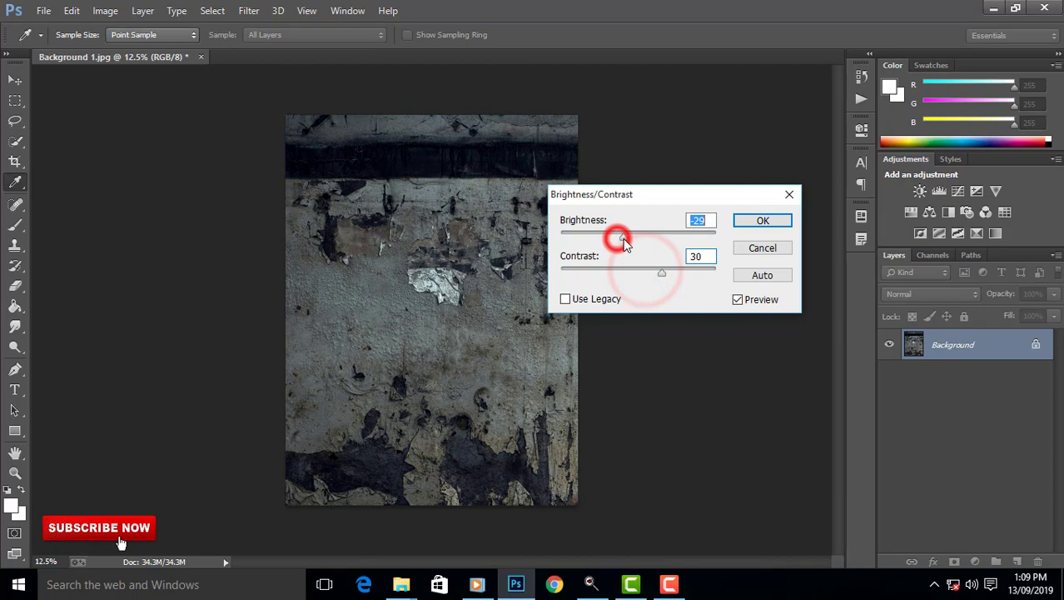
click(749, 222)
Unlock the background as Layer 0 and bring the IMG_0390 cut-out man into the composite.
click(1035, 344)
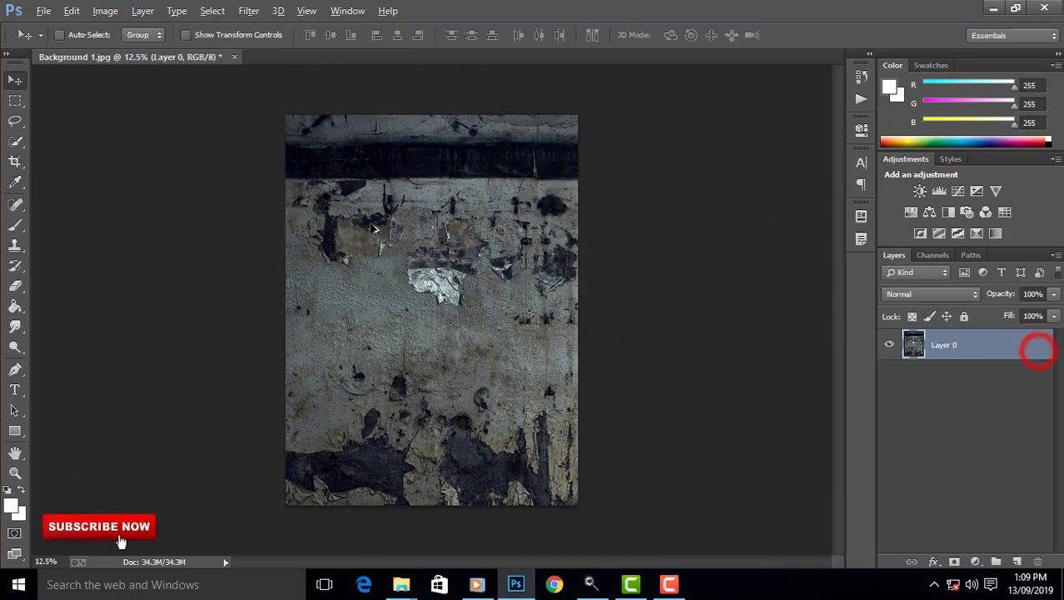
drag(149, 60, 150, 87)
double_click(615, 215)
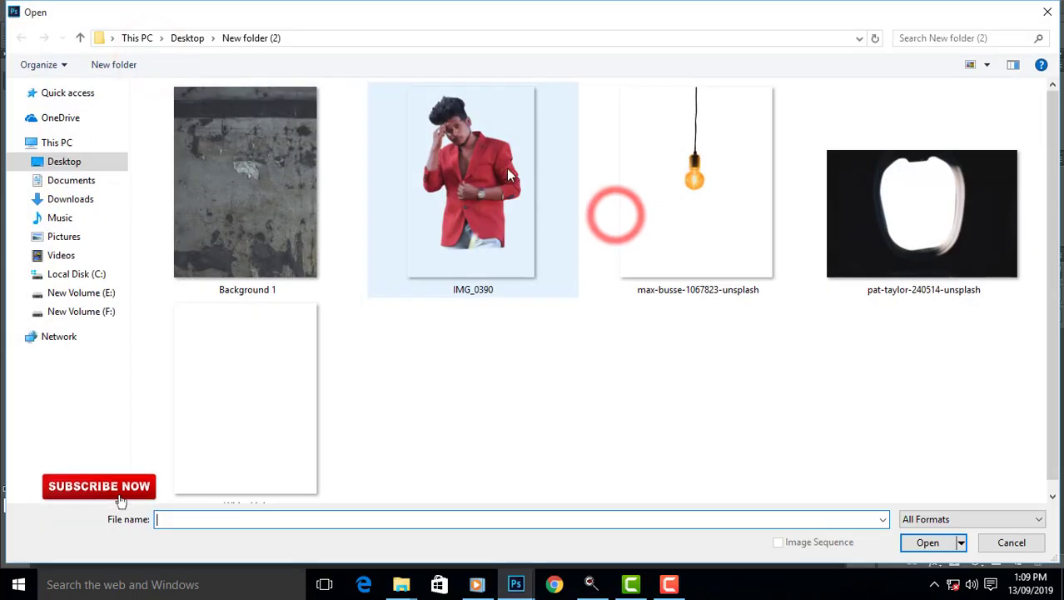
double_click(475, 159)
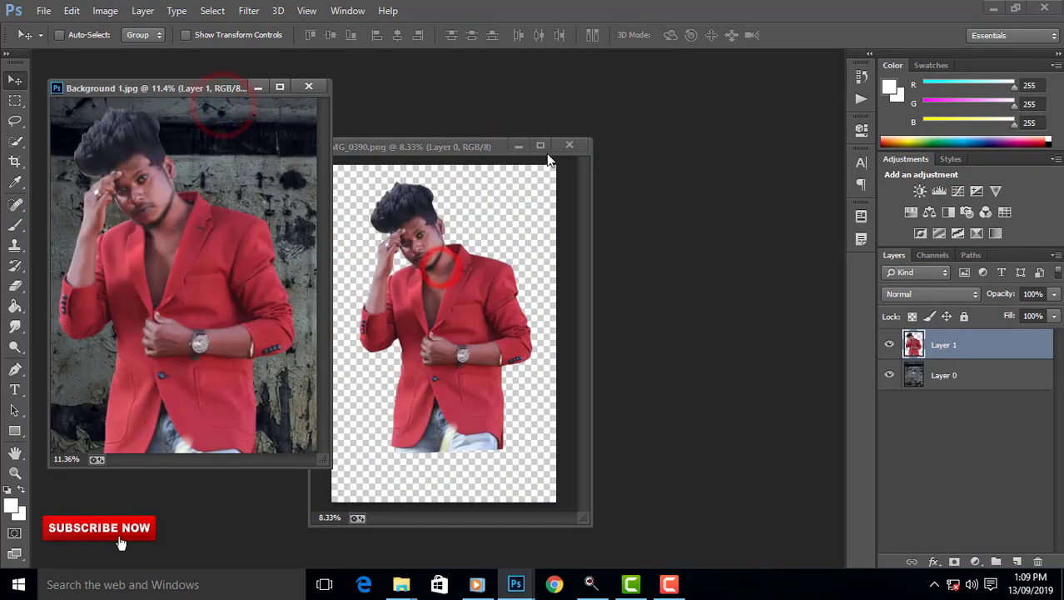
click(517, 146)
drag(214, 88, 391, 55)
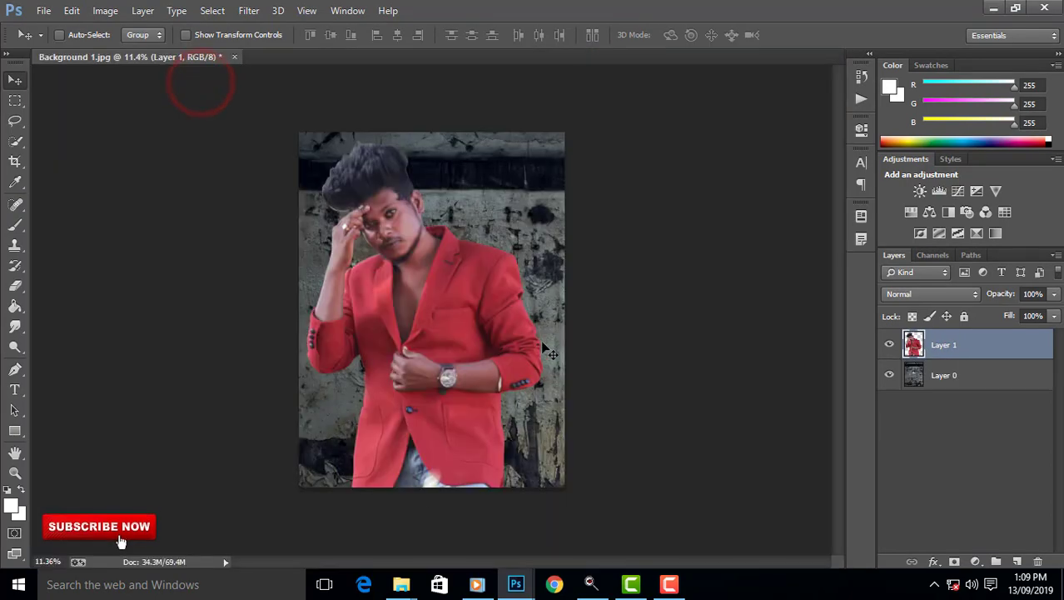
Scale the man to about 80.6% and position him low in the frame.
key(ctrl+t)
drag(563, 510, 524, 475)
drag(474, 426, 479, 441)
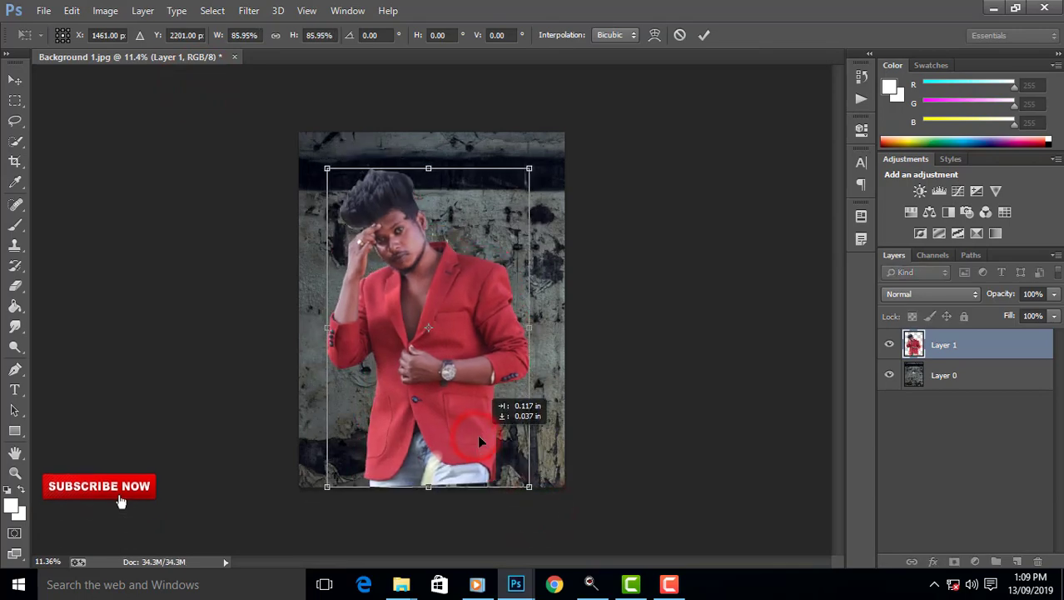
drag(529, 487, 528, 488)
drag(487, 441, 491, 458)
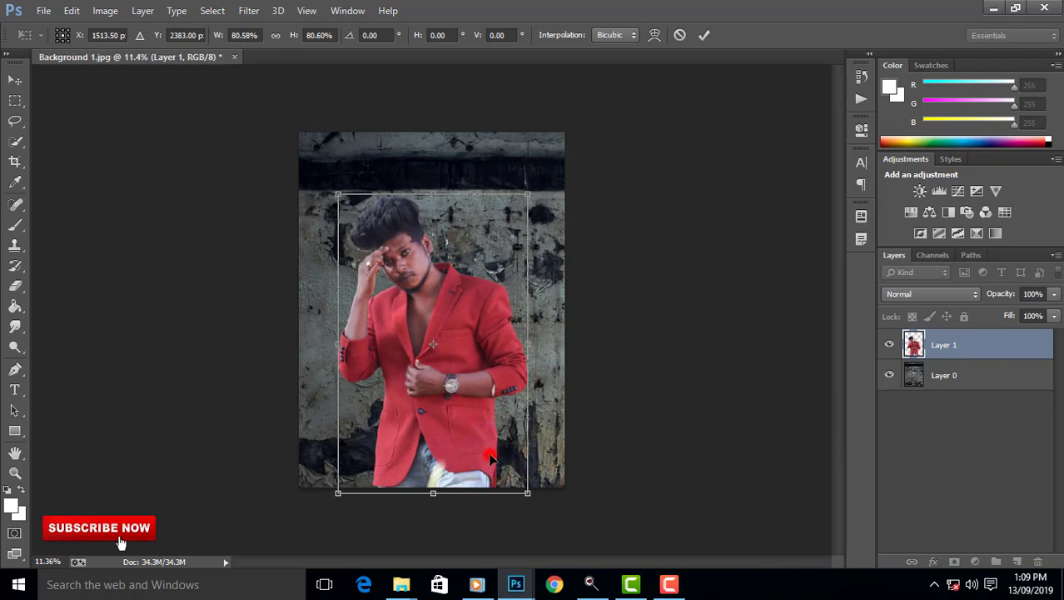
double_click(471, 426)
key(ctrl+plus)
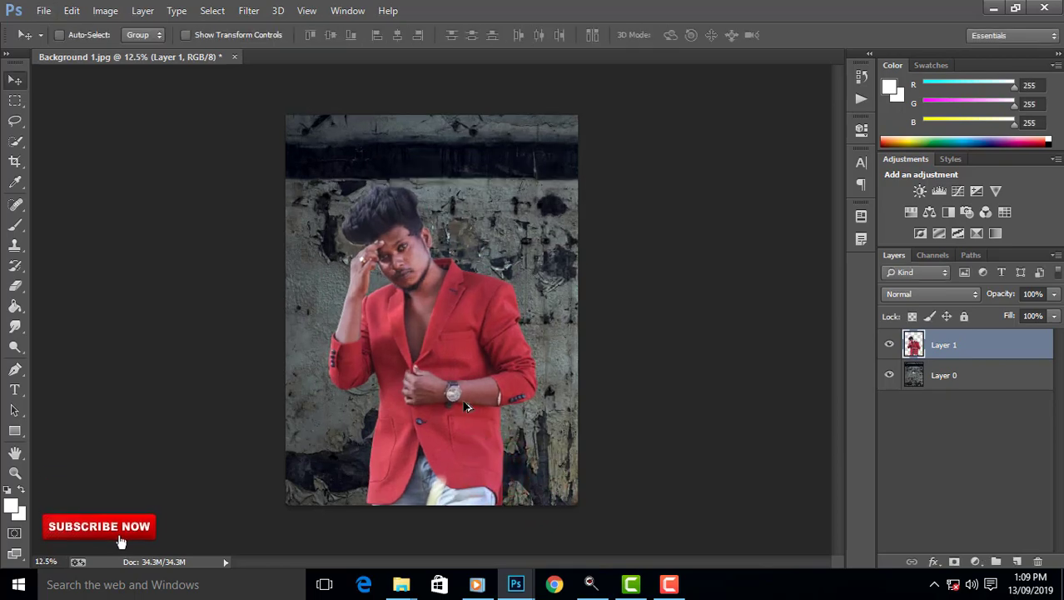
Hide the man layer and blur wall Layer 0 with an 8.4 px Gaussian Blur.
click(949, 375)
click(888, 344)
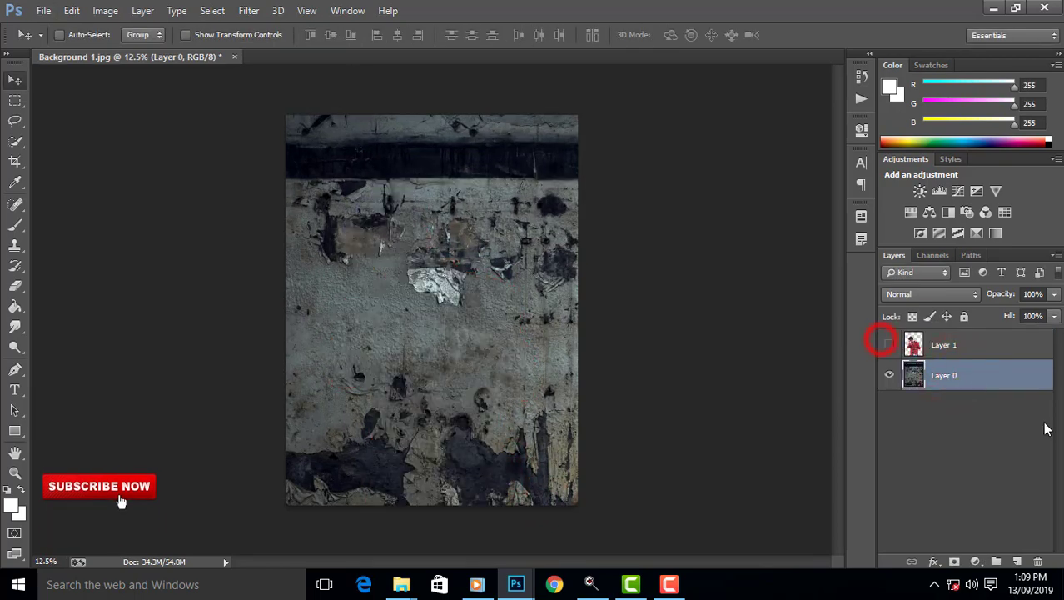
click(248, 10)
click(317, 183)
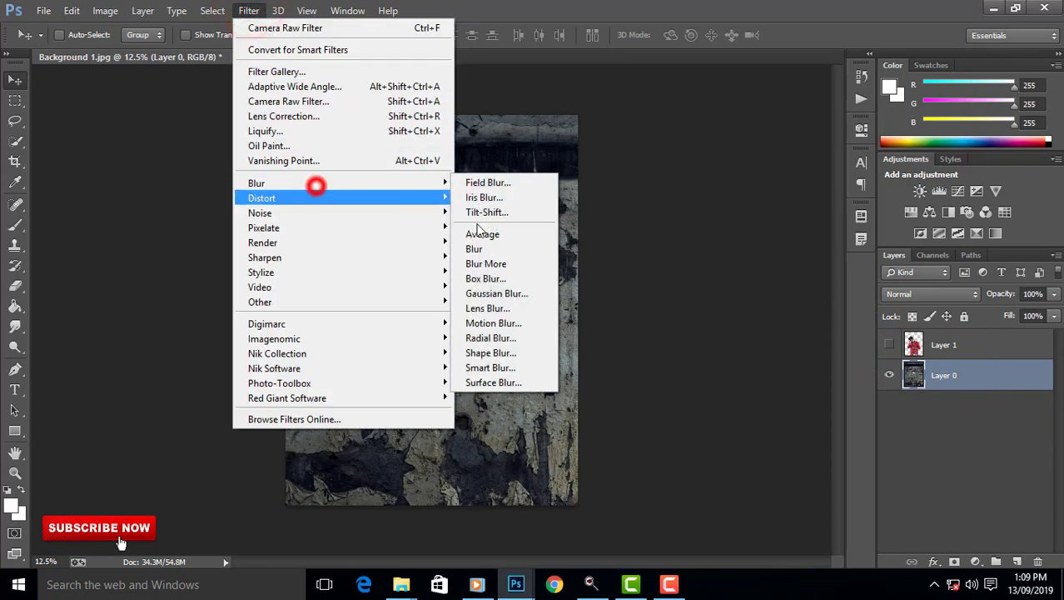
click(514, 290)
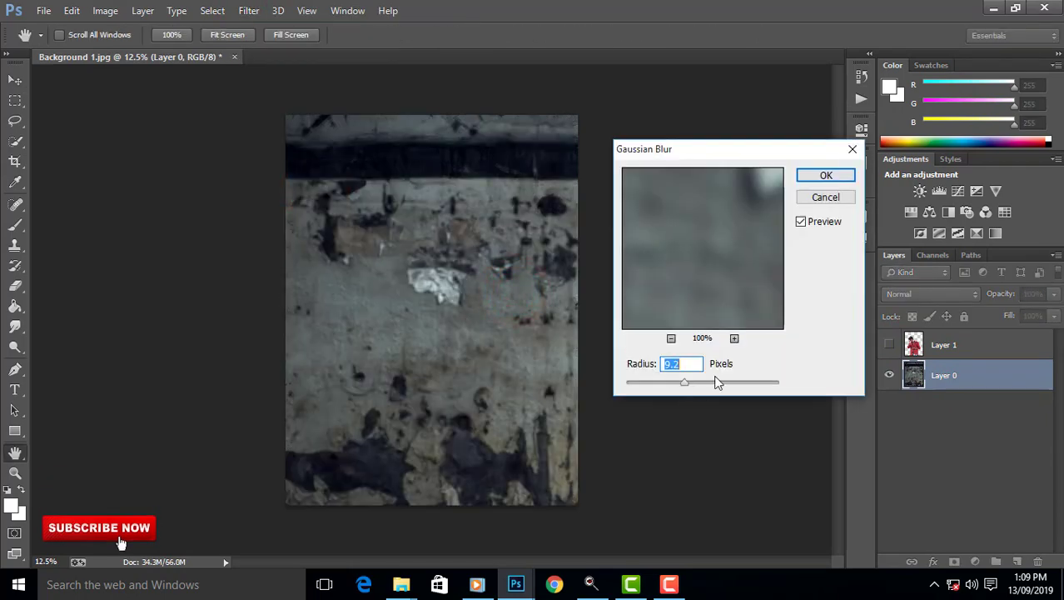
drag(683, 382, 681, 383)
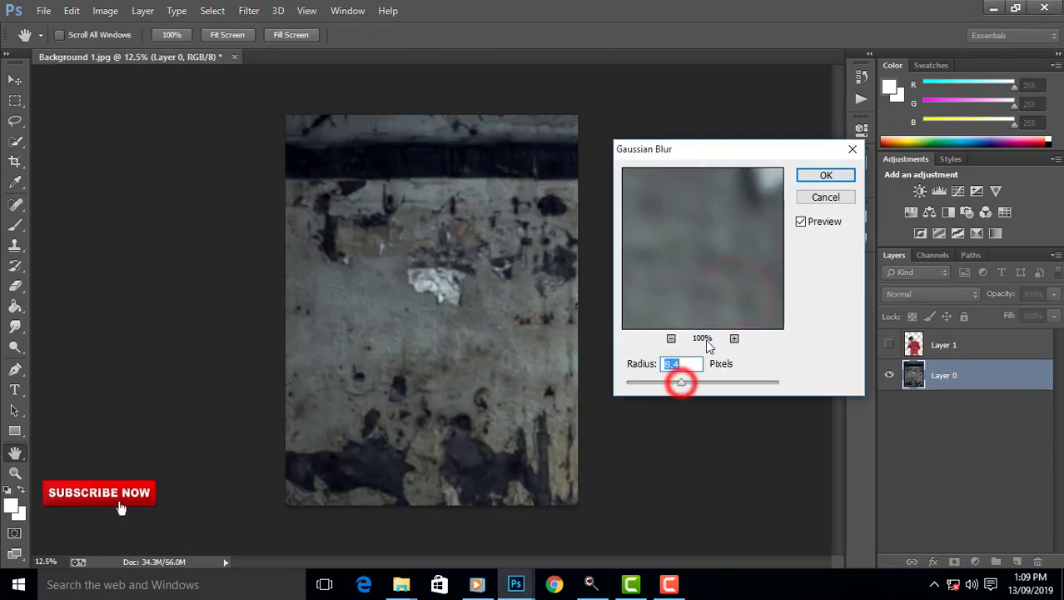
click(823, 175)
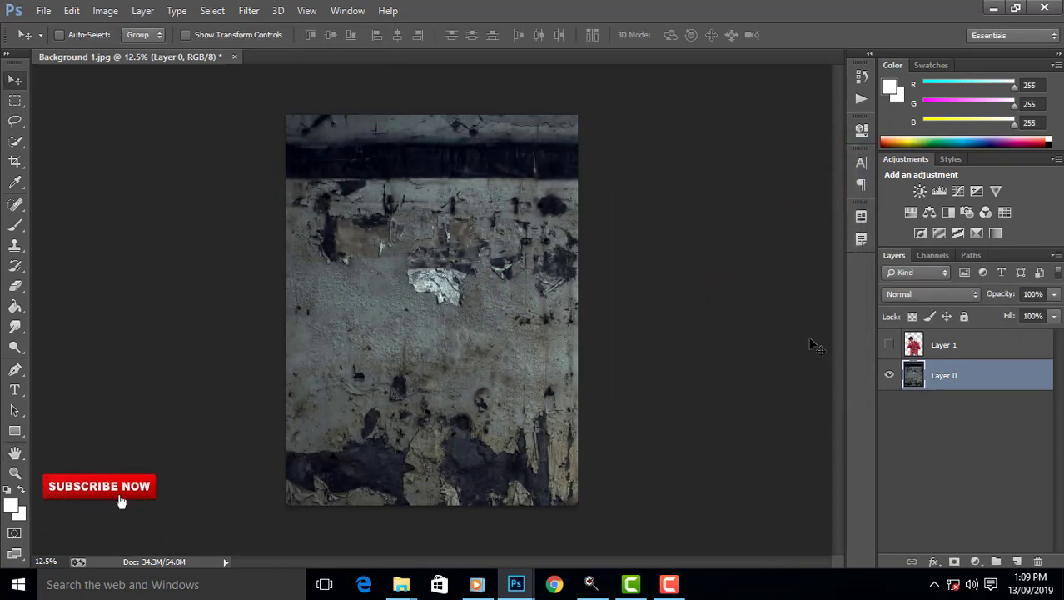
Show the man again and apply a second Gaussian Blur of about 6.4 px to the wall.
click(889, 344)
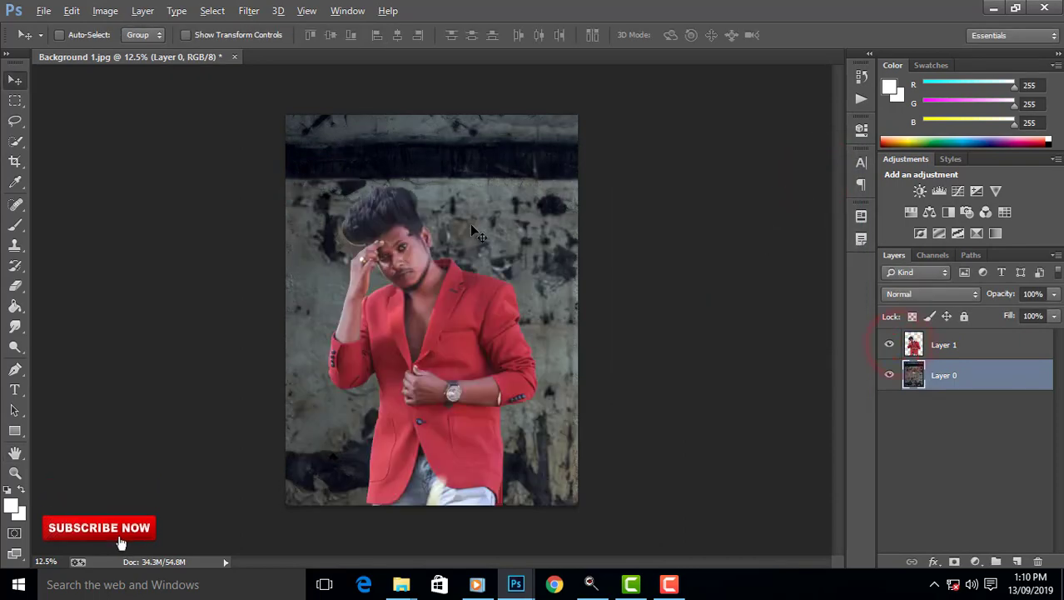
scroll(471, 231, up, 1)
click(1018, 372)
click(249, 10)
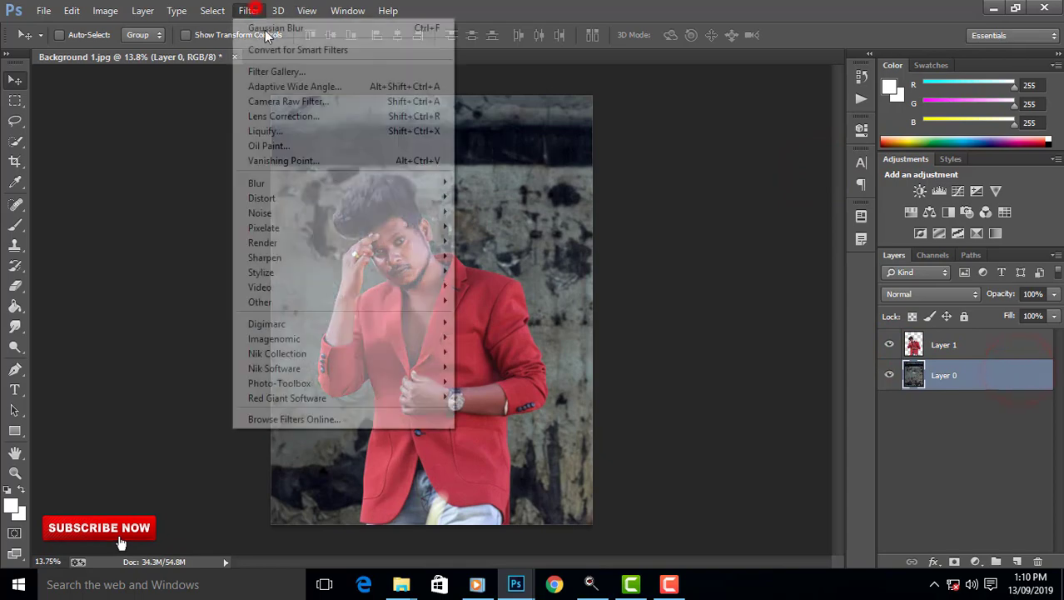
click(304, 182)
click(513, 293)
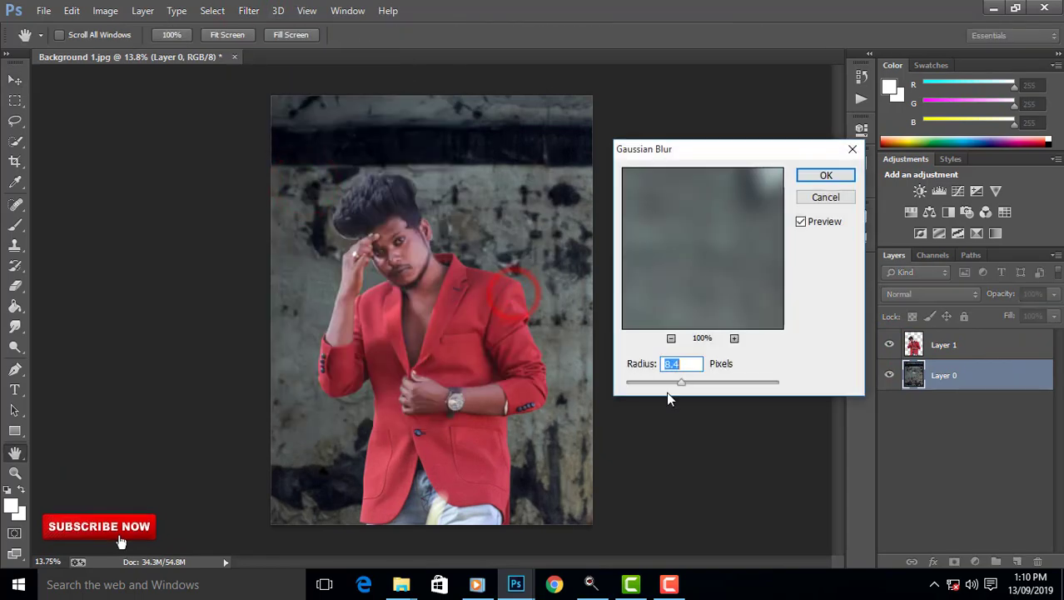
drag(676, 389, 674, 390)
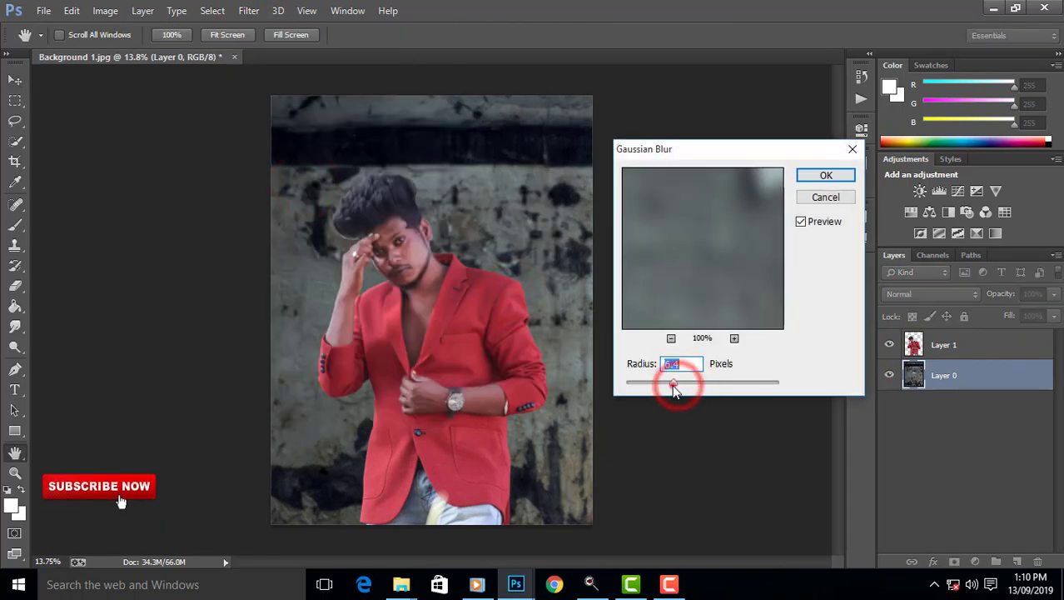
click(843, 173)
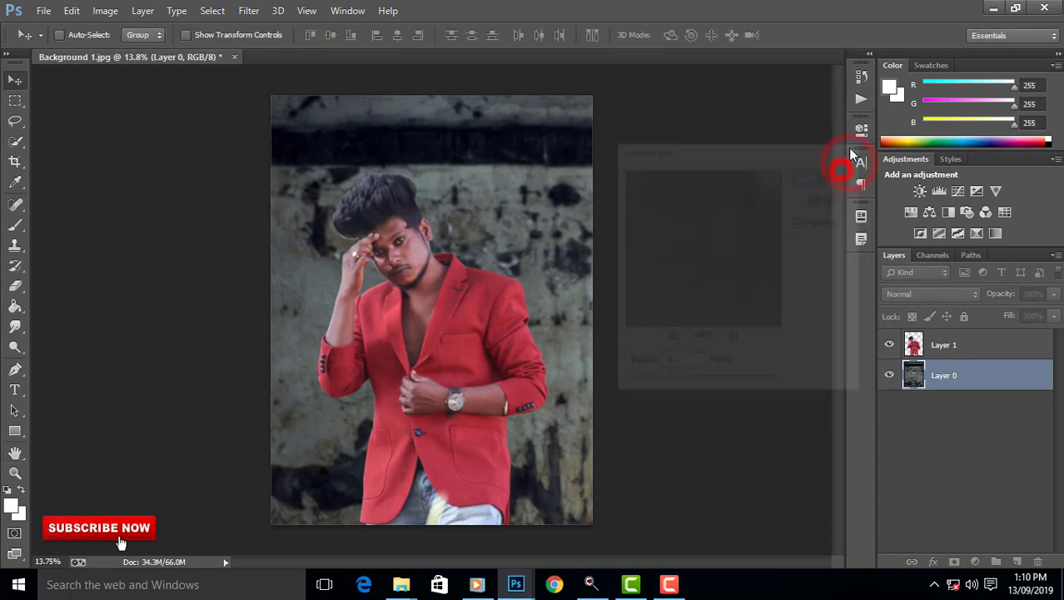
click(383, 240)
key(ctrl+minus)
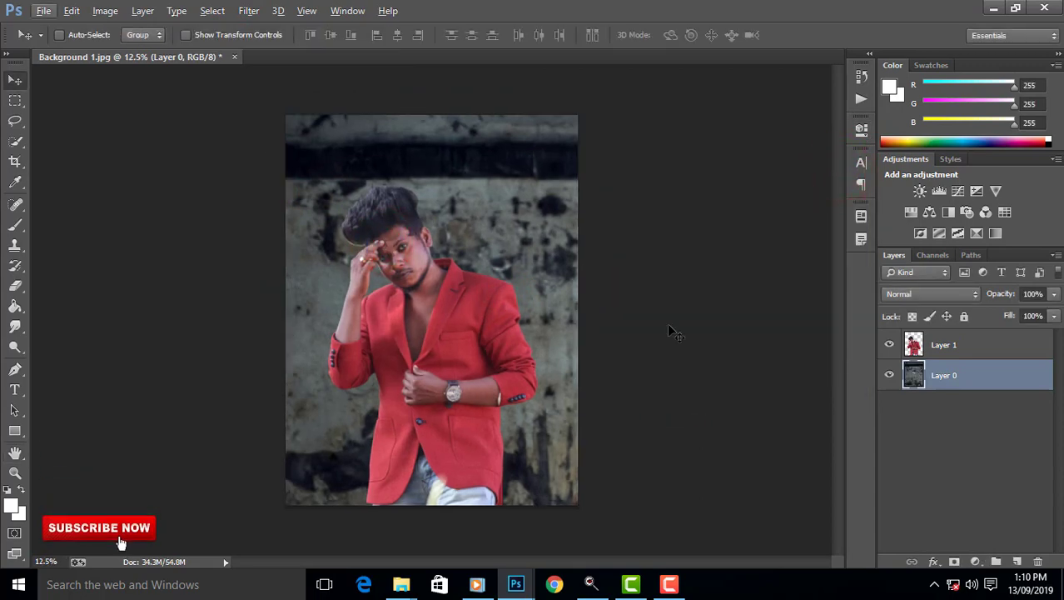
Nudge the man down and copy the pat-taylor airplane window image in as Layer 2.
click(979, 345)
drag(407, 378, 414, 403)
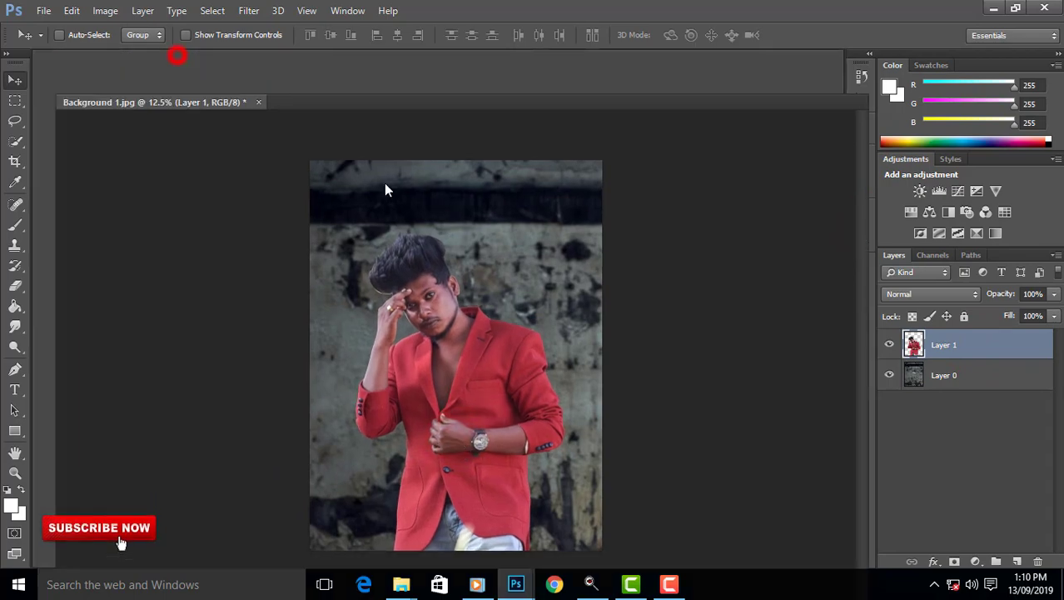
drag(176, 56, 190, 102)
double_click(613, 214)
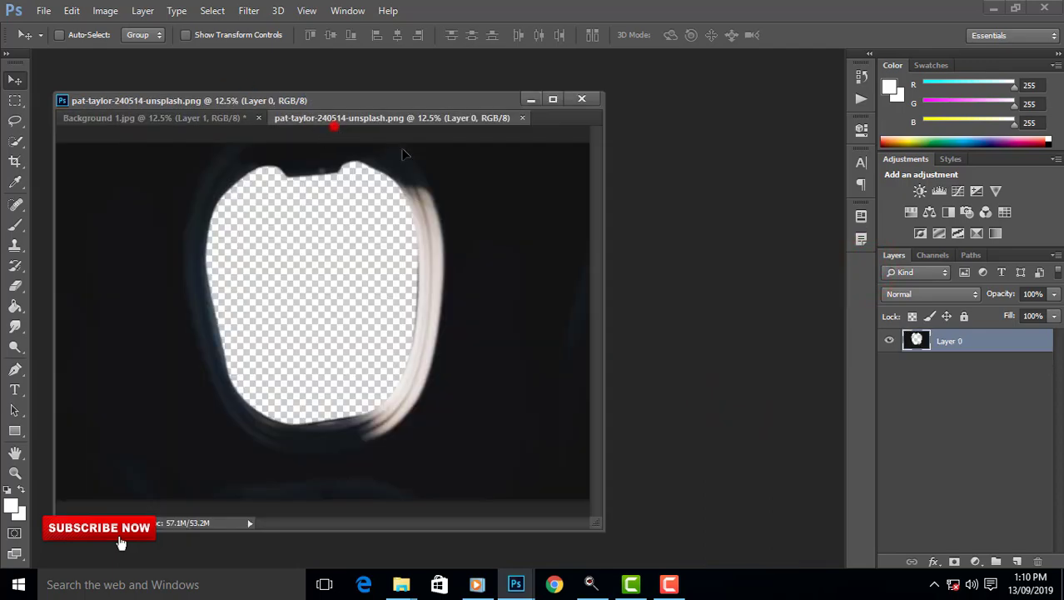
mouse_move(403, 154)
mouse_down()
mouse_move(218, 123)
mouse_move(340, 254)
mouse_up()
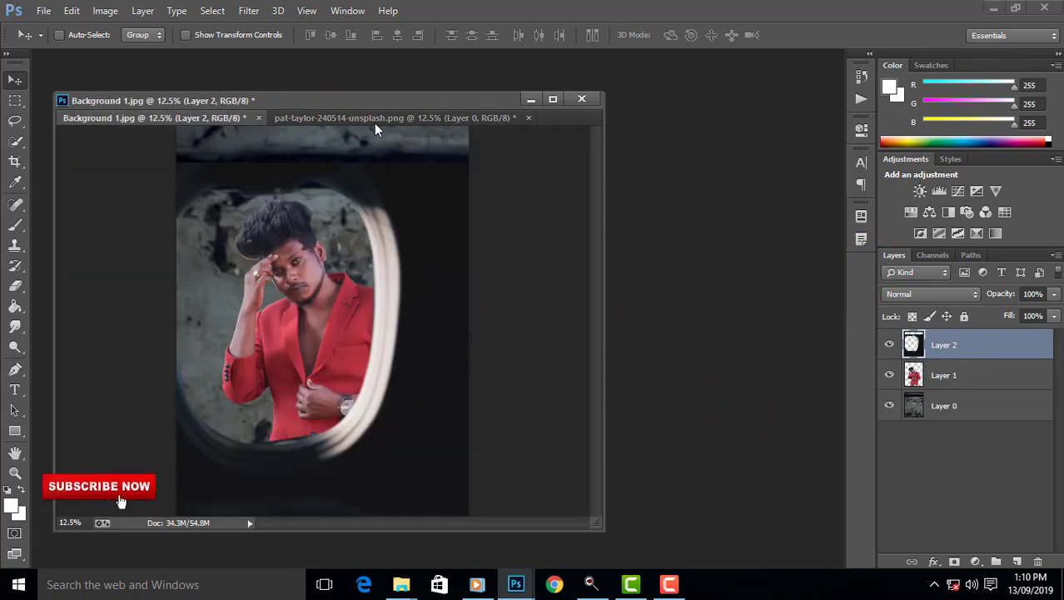
drag(395, 100, 452, 62)
drag(513, 213, 538, 223)
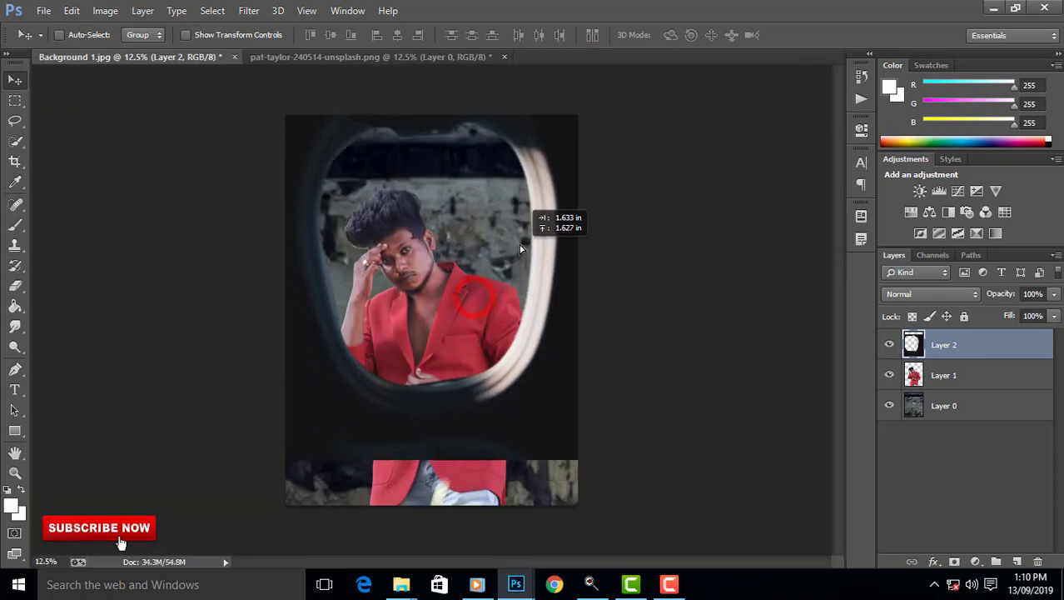
Enlarge the window frame to about 116.5% and position it around the man.
key(ctrl+t)
mouse_move(705, 454)
mouse_down()
mouse_move(791, 508)
mouse_move(689, 467)
mouse_up()
drag(789, 522, 747, 516)
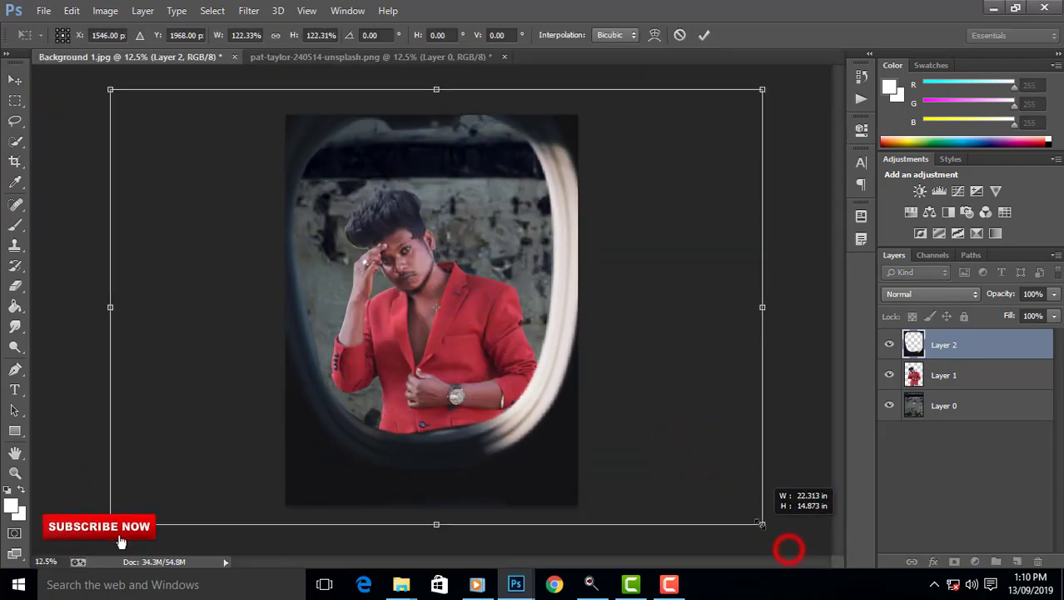
drag(658, 460, 663, 477)
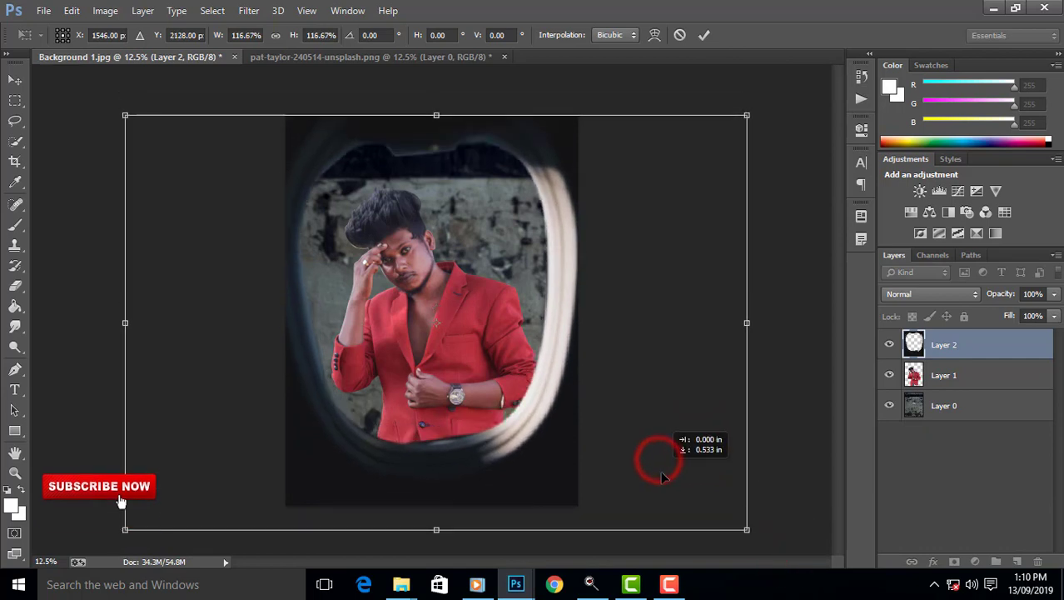
drag(741, 527, 739, 527)
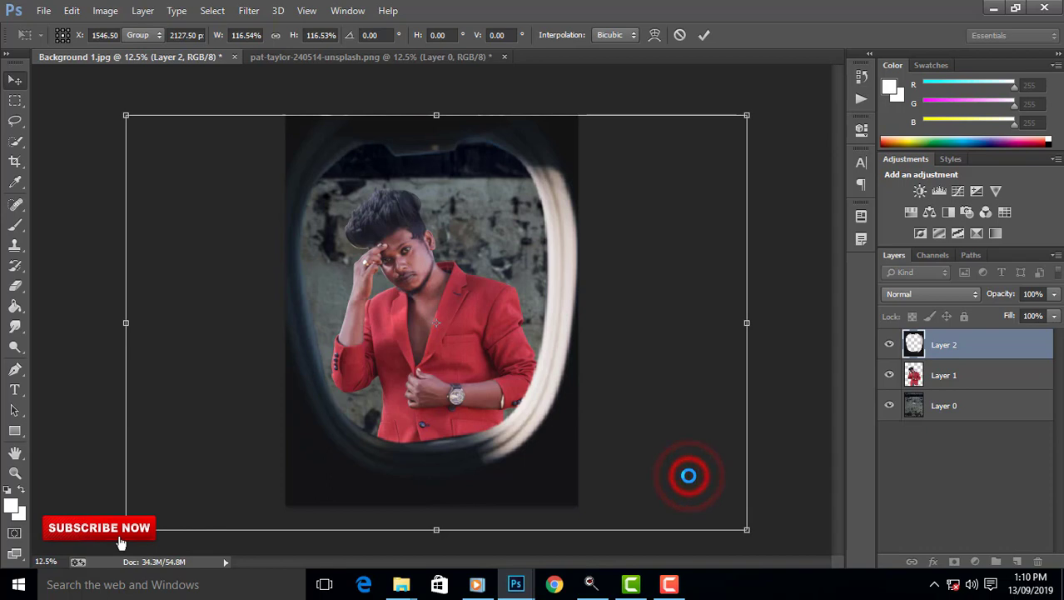
double_click(687, 475)
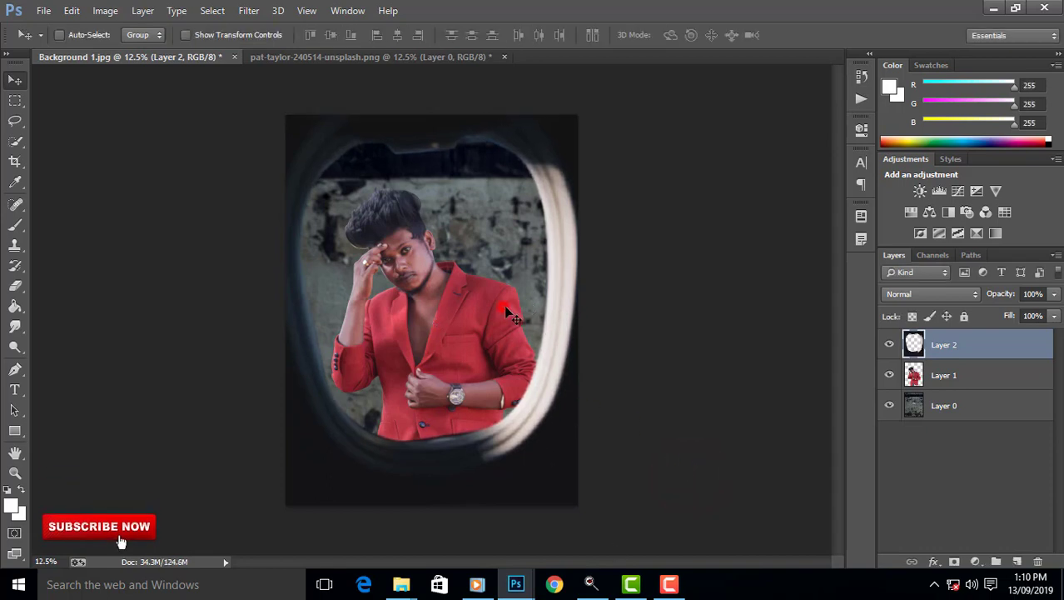
click(950, 375)
Enlarge the man to about 105% and shift him left to fill the window opening.
key(ctrl+t)
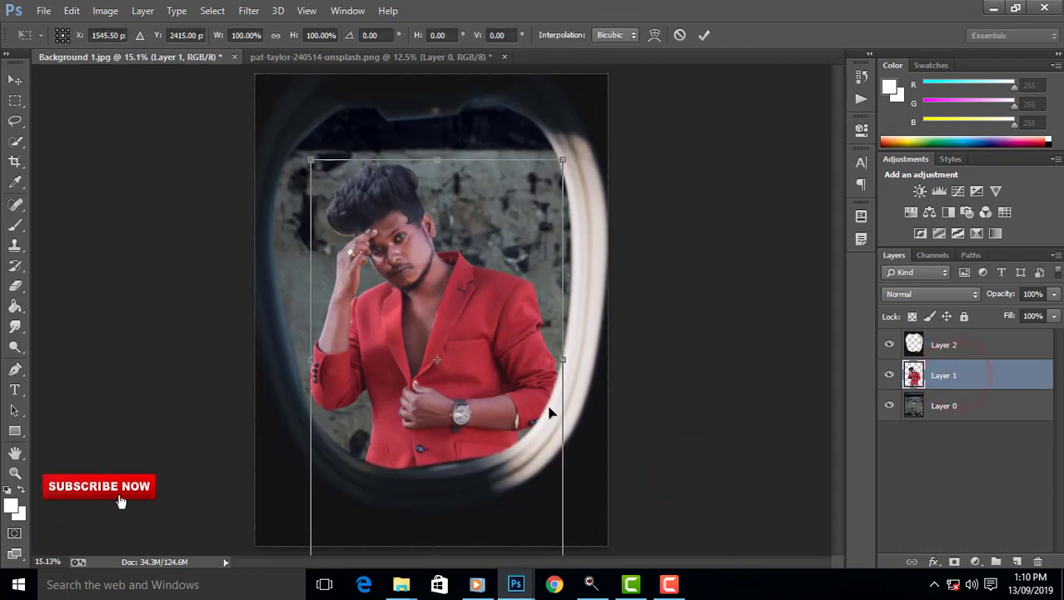
drag(521, 480, 527, 495)
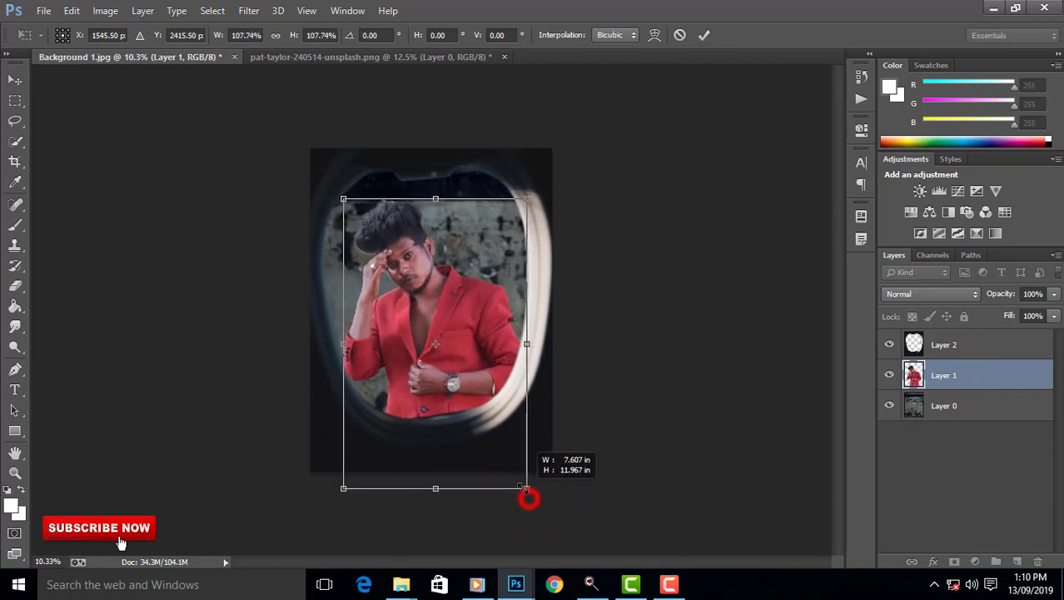
double_click(471, 409)
key(ctrl+t)
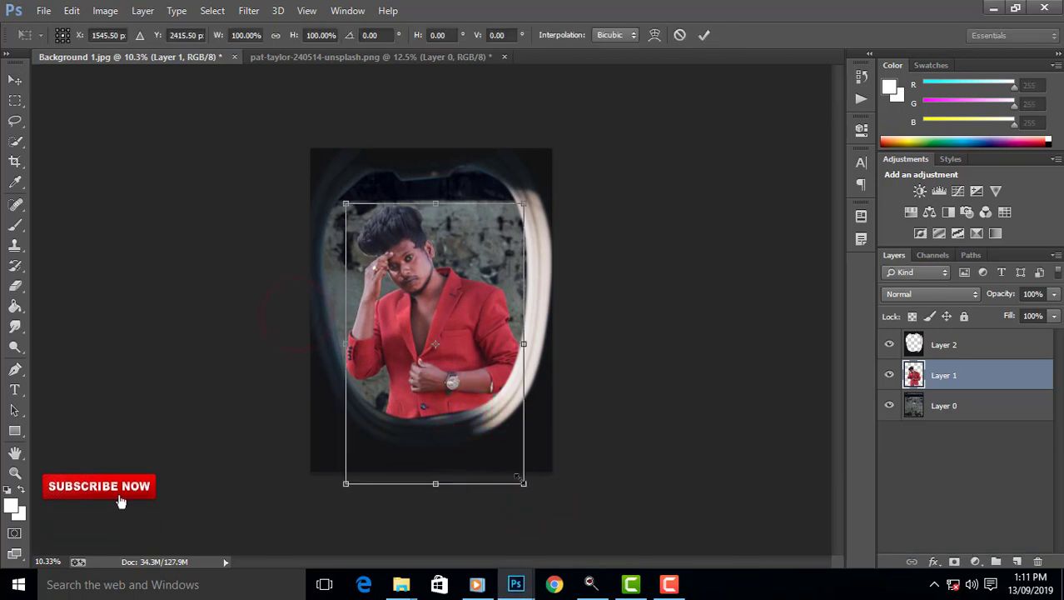
drag(525, 485, 487, 465)
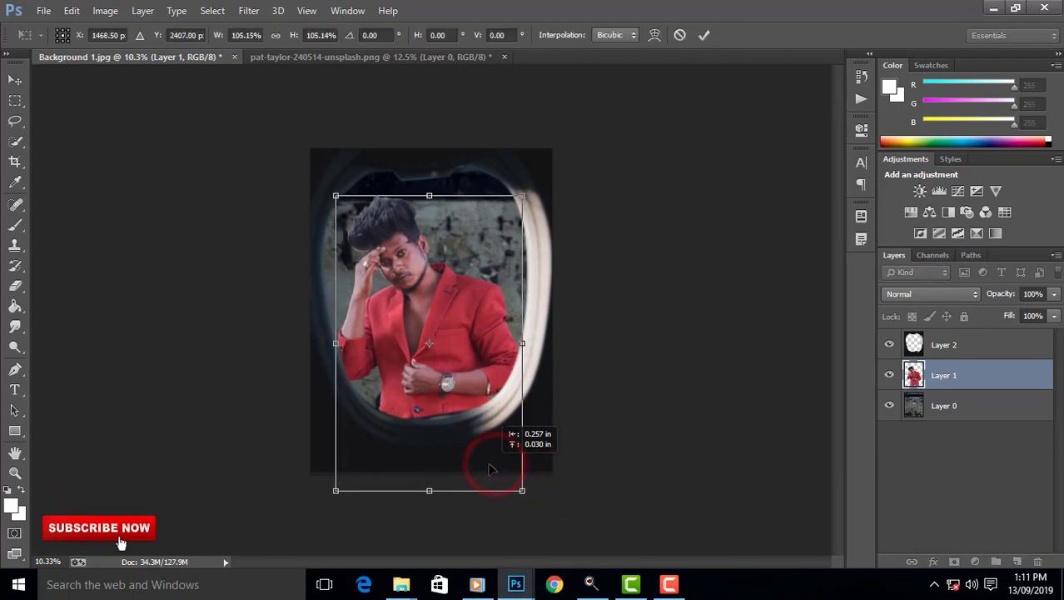
double_click(486, 460)
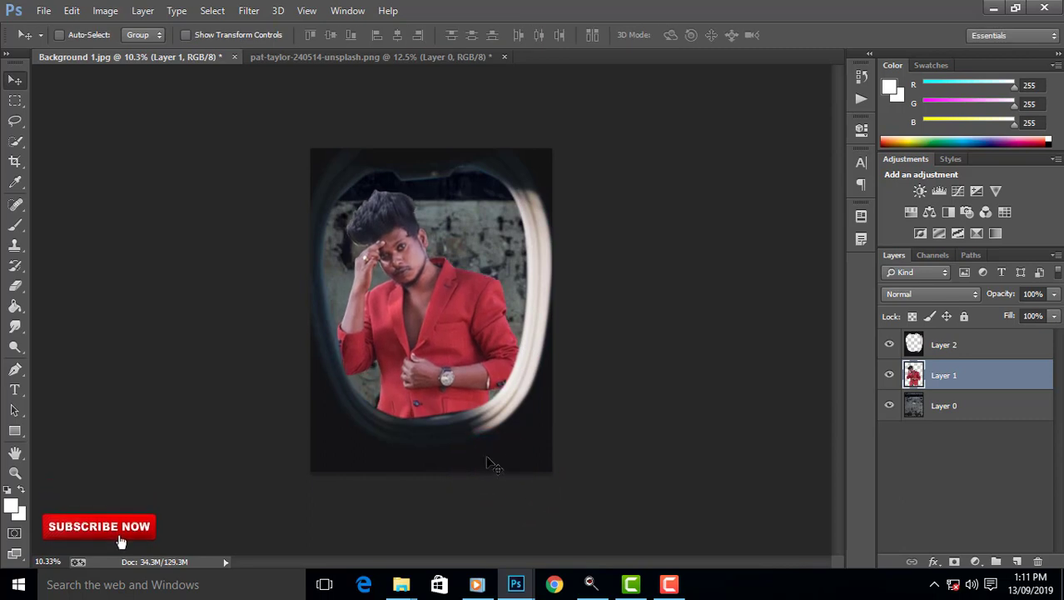
Close the pat-taylor window source image without saving.
alt+scroll(458, 386, up, 2)
drag(305, 59, 505, 161)
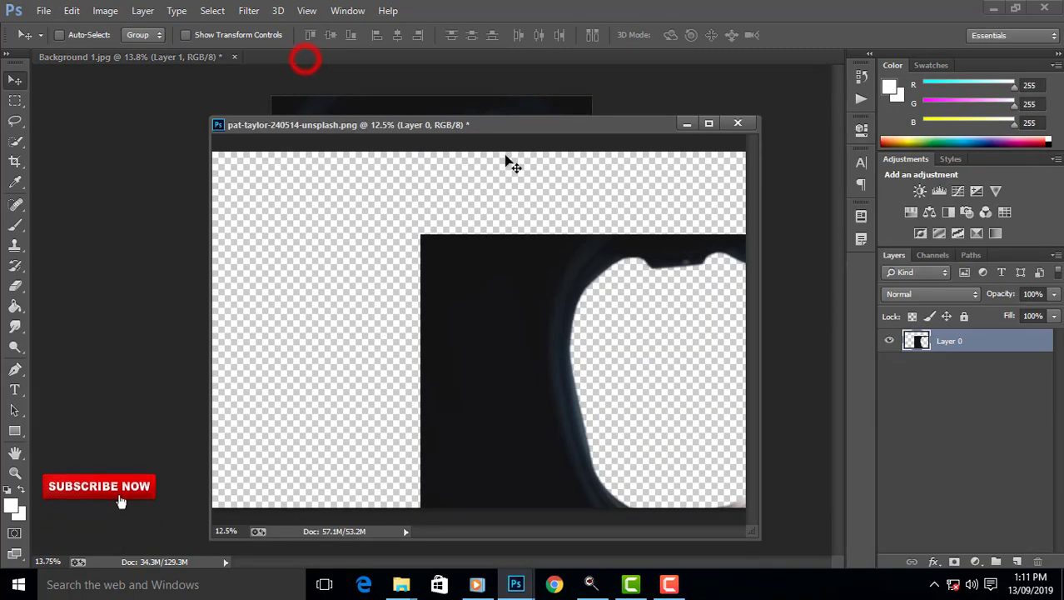
click(541, 230)
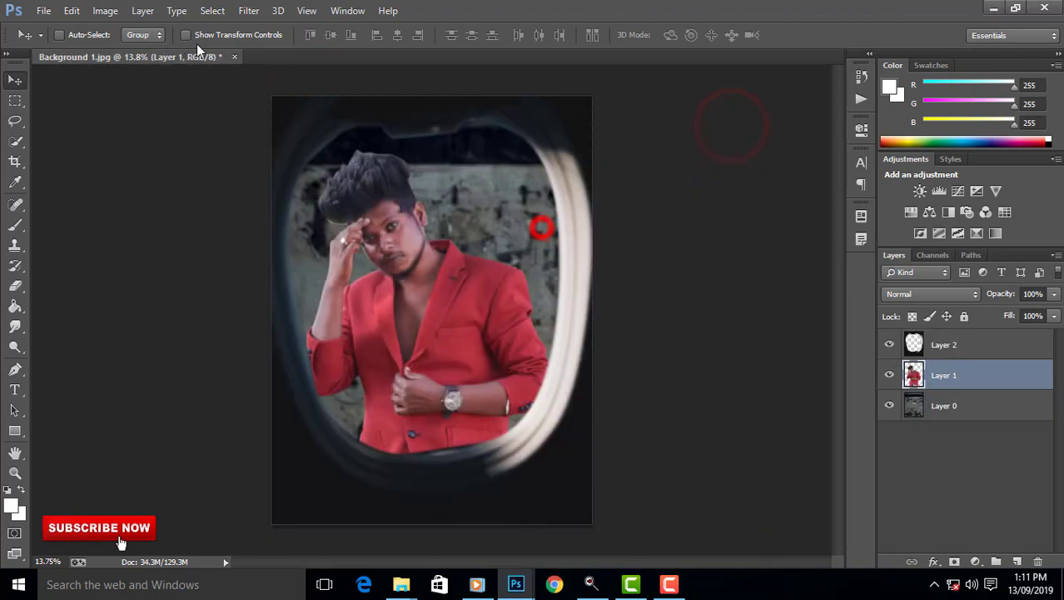
Float the composite window and browse the Open dialog, then dismiss it.
drag(171, 62, 171, 70)
double_click(531, 171)
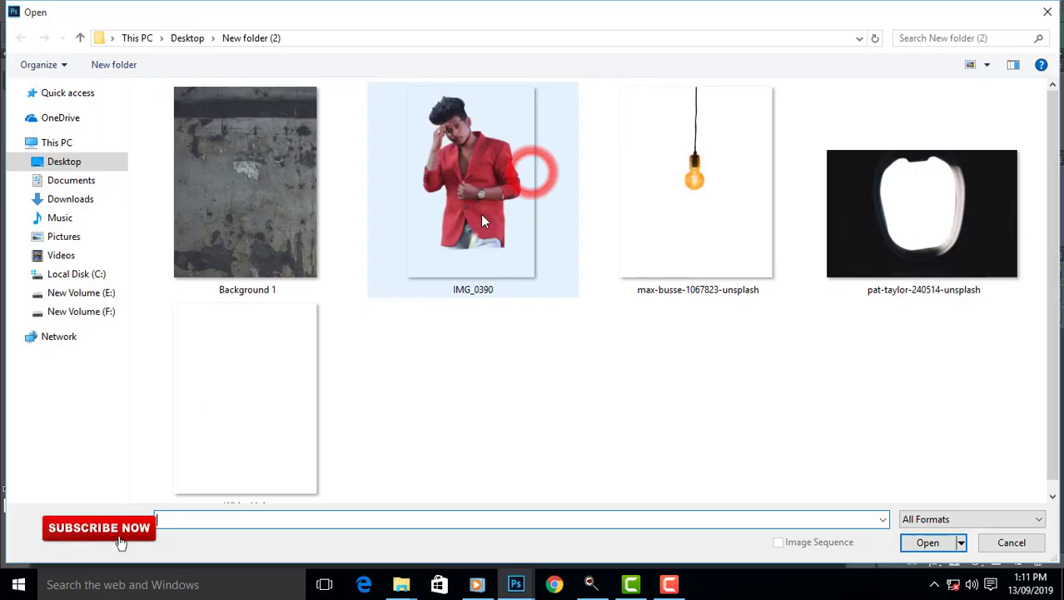
click(757, 406)
scroll(340, 331, down, 1)
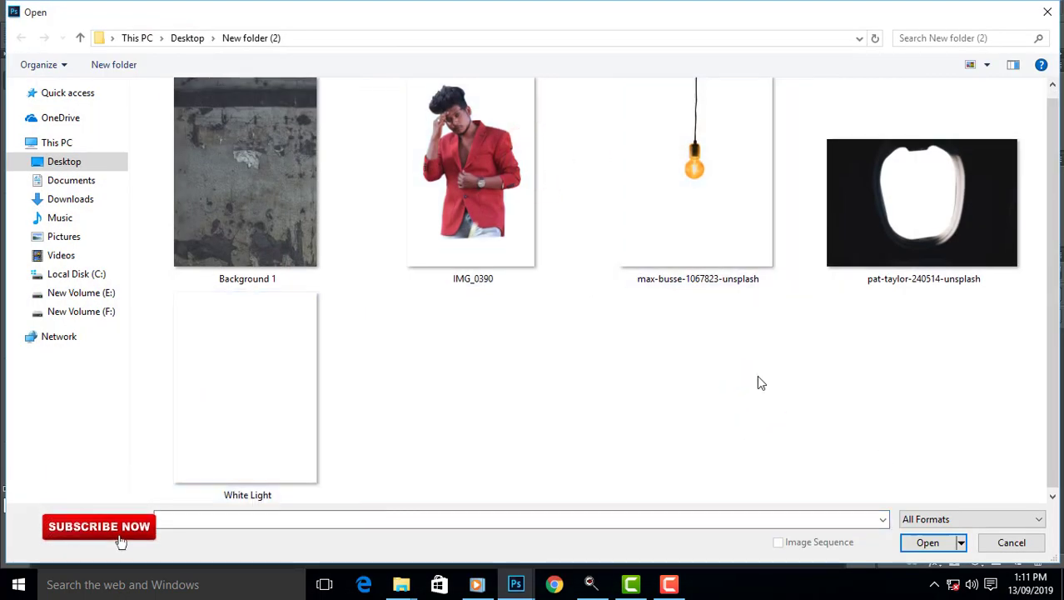
click(1021, 550)
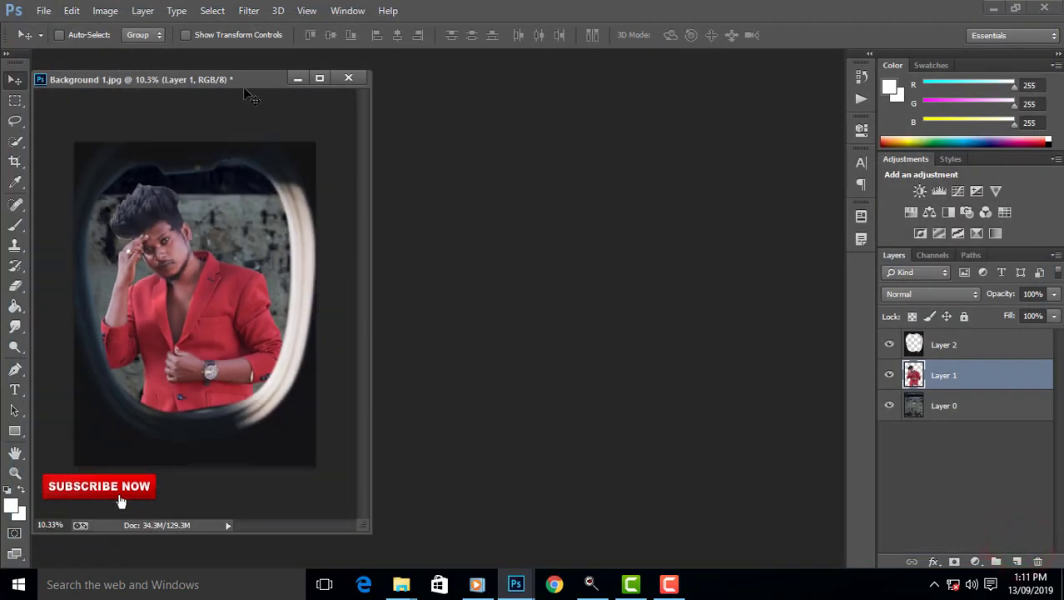
drag(244, 83, 421, 83)
Rename the Background 1 file to Background and open it.
double_click(634, 219)
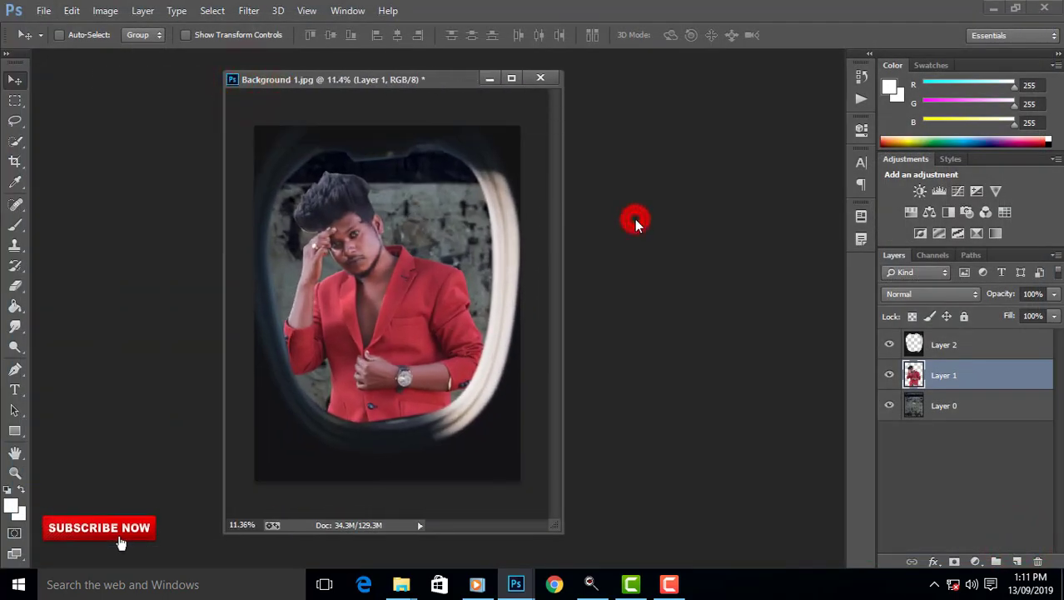
double_click(281, 215)
double_click(662, 173)
right_click(229, 174)
click(305, 535)
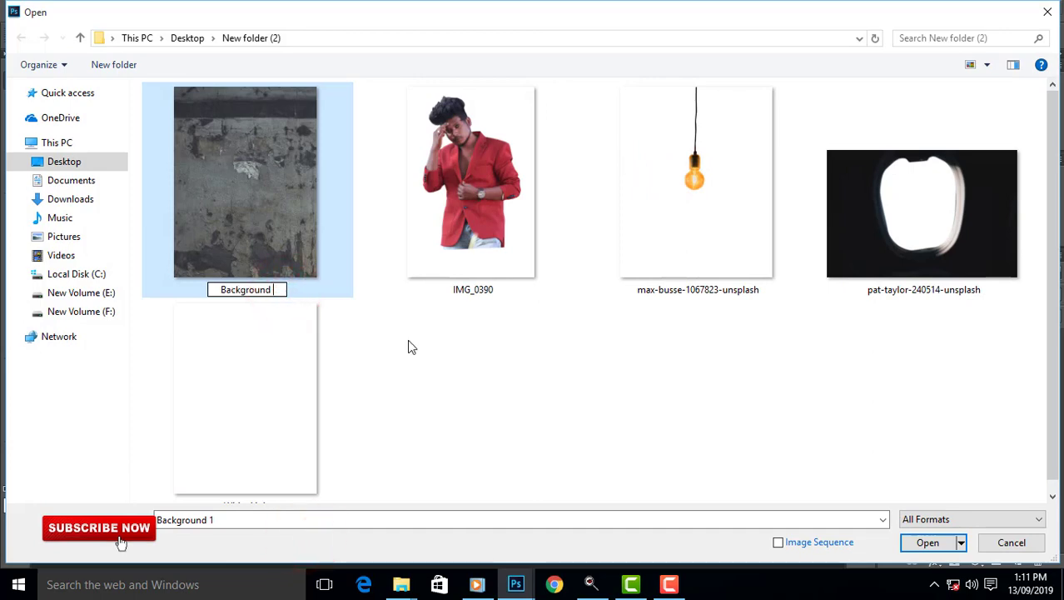
double_click(276, 258)
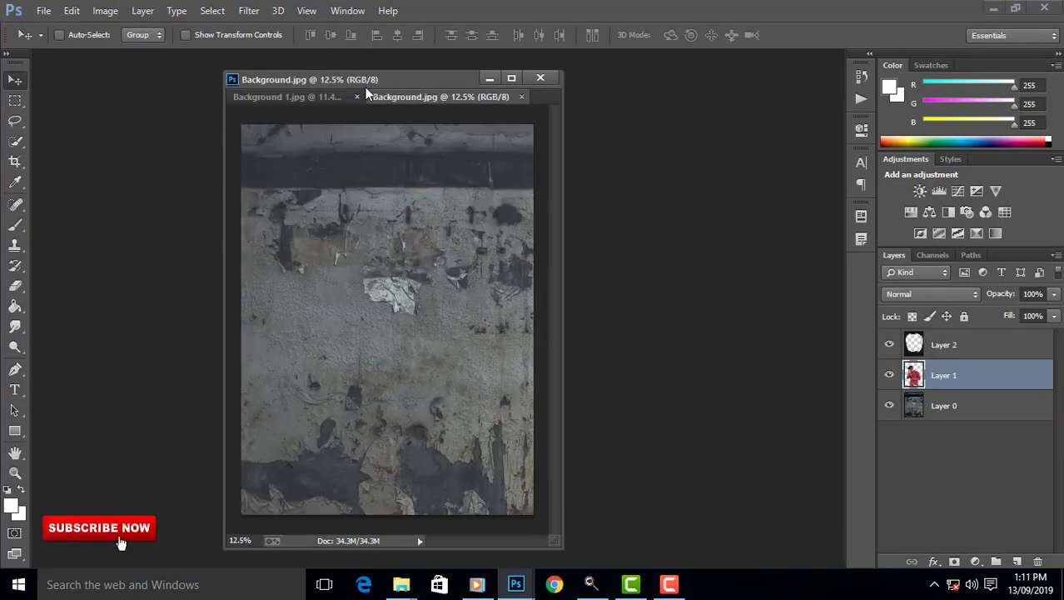
Copy the Background.jpg wall texture into the composite as Layer 3 above the window frame.
drag(548, 133, 658, 133)
drag(657, 237, 417, 284)
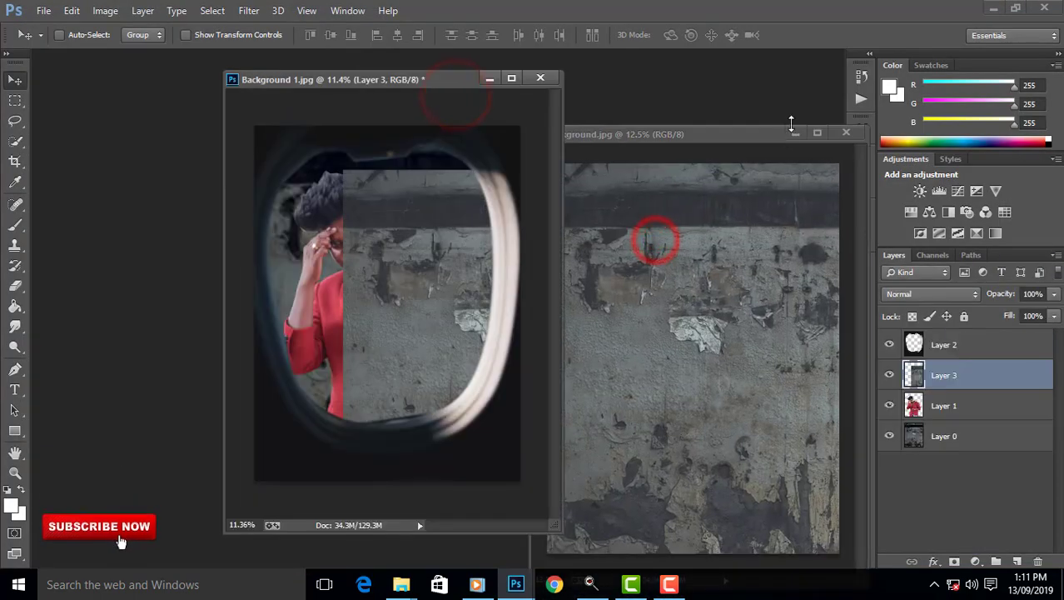
click(795, 126)
drag(451, 84, 515, 54)
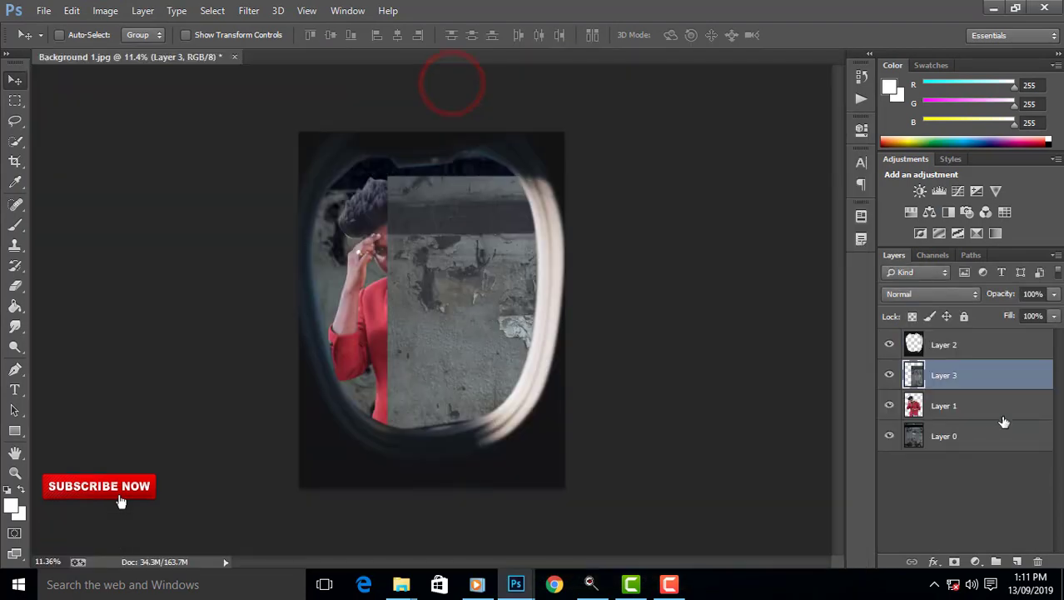
drag(974, 375, 970, 338)
Resize and move the texture to cover the lower part of the picture.
key(ctrl+t)
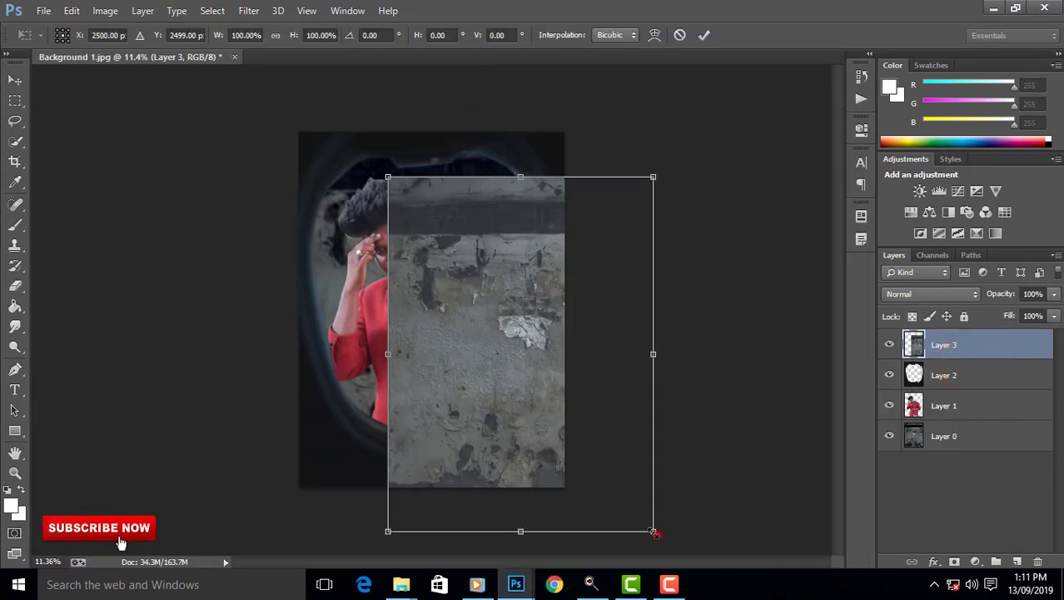
drag(655, 533, 618, 480)
drag(563, 423, 468, 467)
mouse_move(521, 525)
mouse_down()
mouse_move(571, 556)
mouse_move(514, 491)
mouse_up()
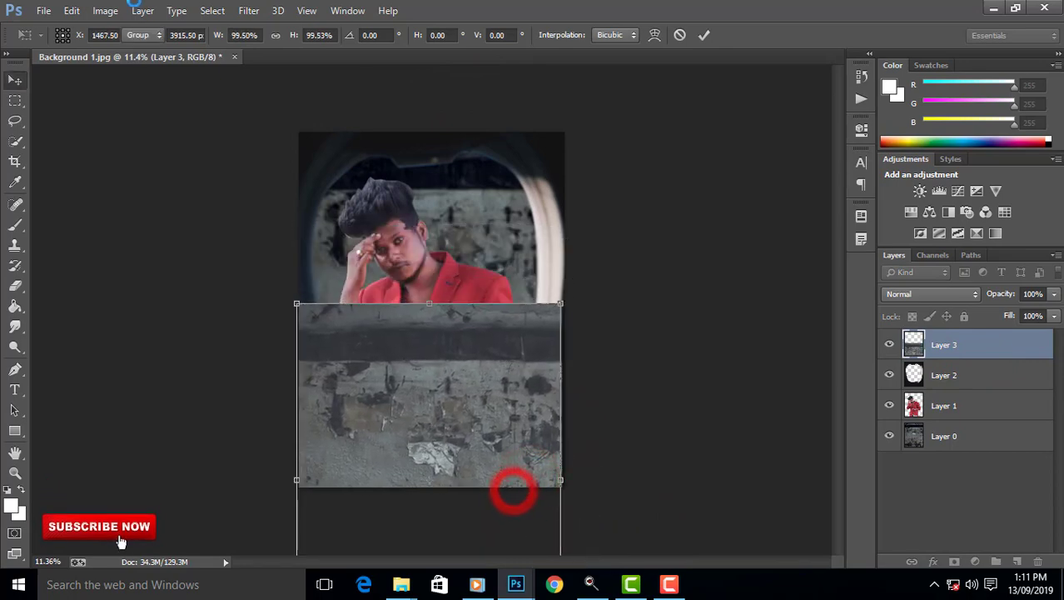
click(105, 10)
click(150, 52)
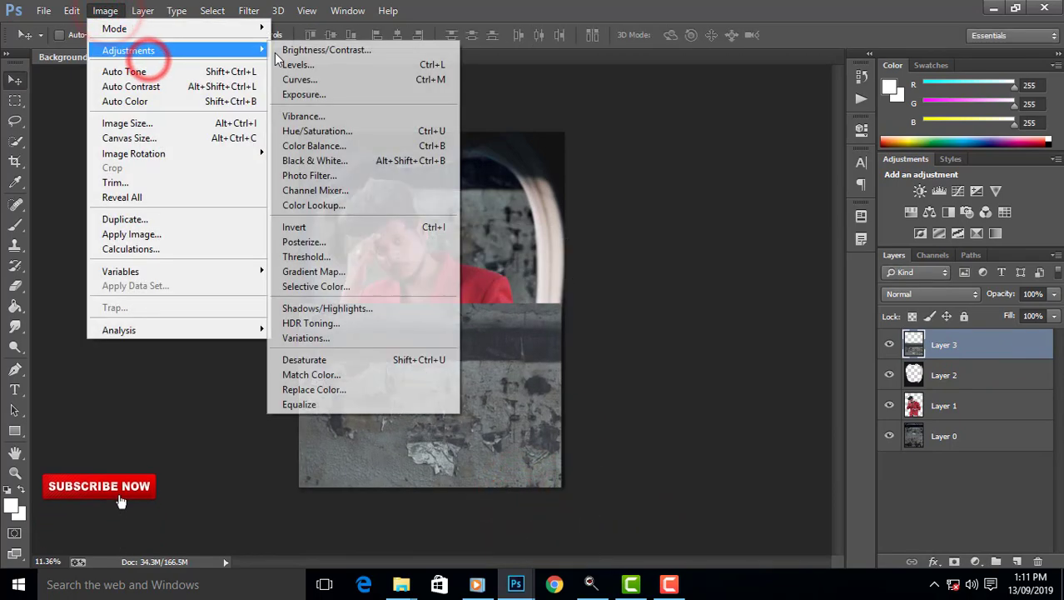
Apply Levels to Layer 3 with input values 90, 1.24 and 255.
click(306, 64)
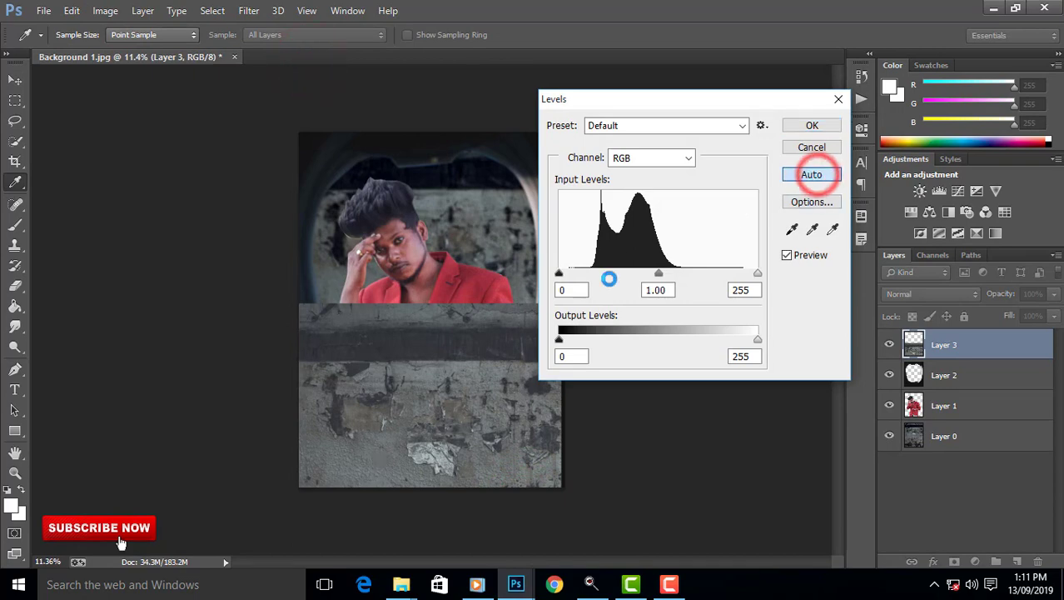
drag(658, 274, 632, 273)
drag(559, 274, 686, 275)
click(802, 126)
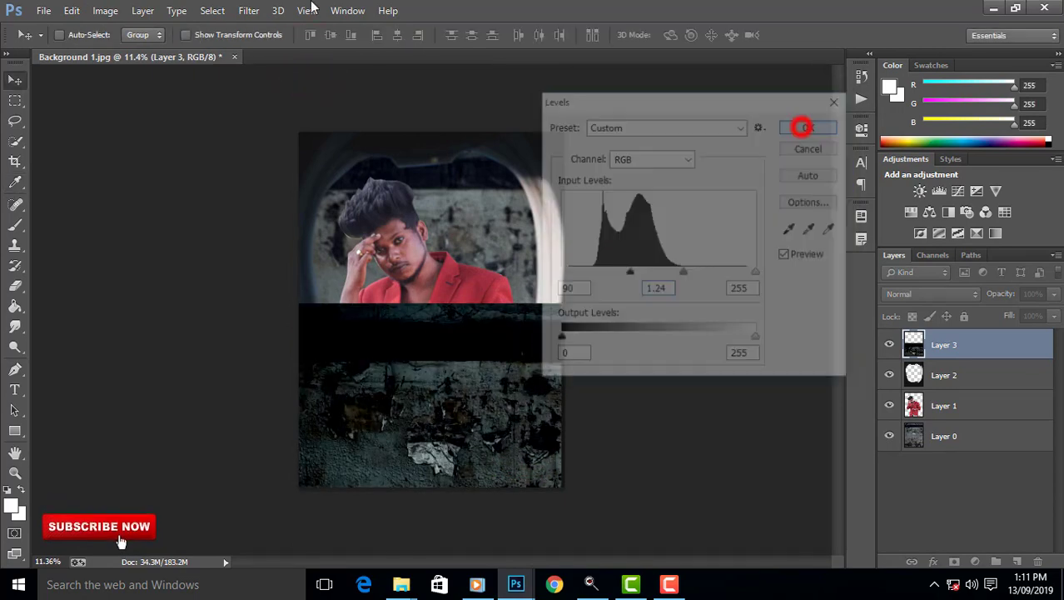
Set the texture's brightness to -150 and contrast to 100.
click(105, 10)
mouse_move(128, 50)
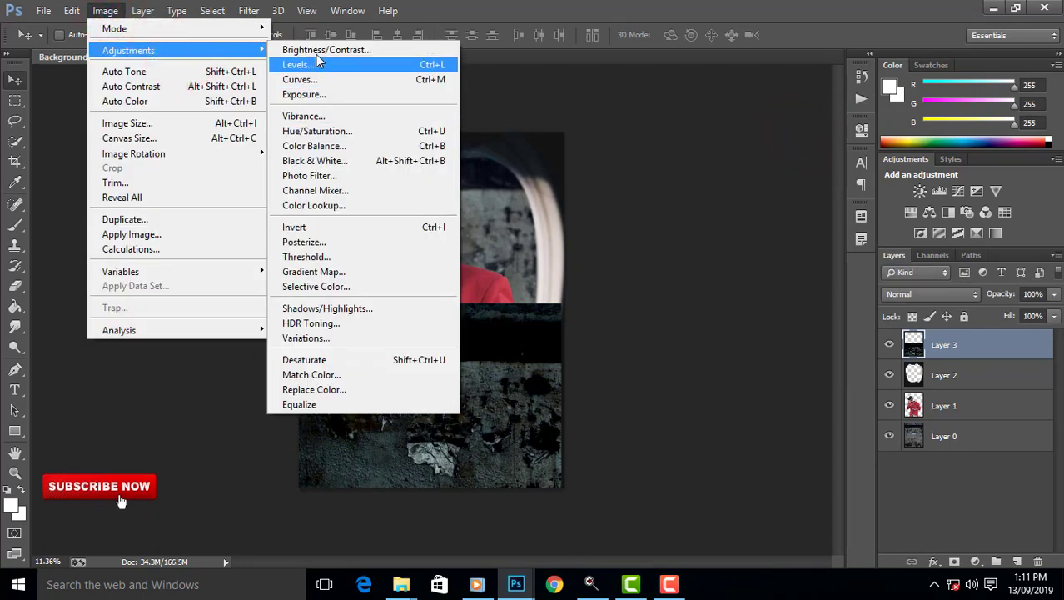
click(320, 51)
mouse_move(638, 236)
mouse_down()
mouse_move(658, 241)
mouse_move(561, 241)
mouse_up()
drag(655, 274, 727, 275)
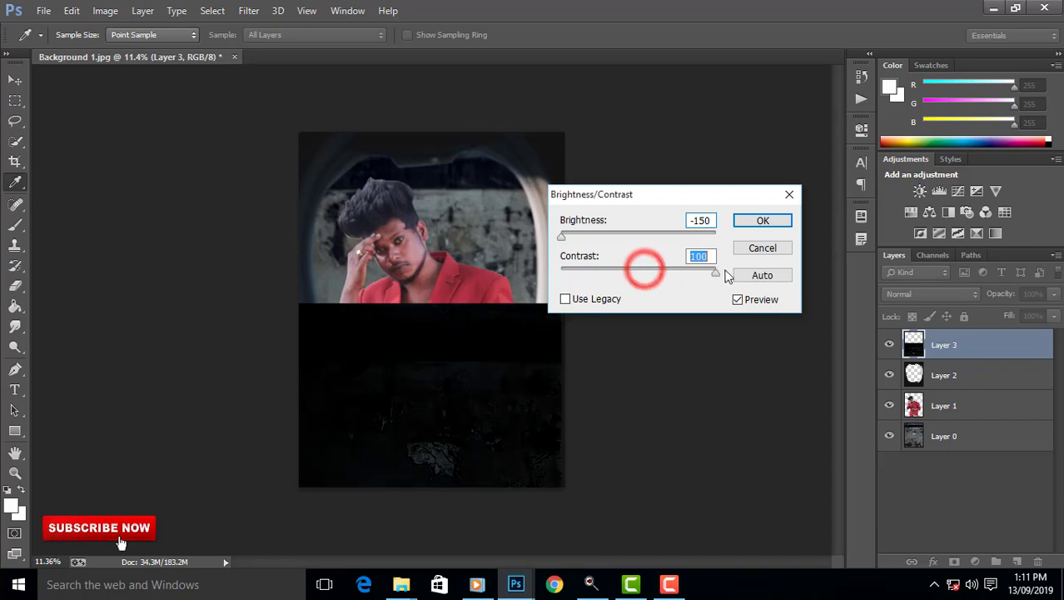
click(763, 221)
Shrink the black block to about three quarters and set its opacity to 74%.
key(ctrl+t)
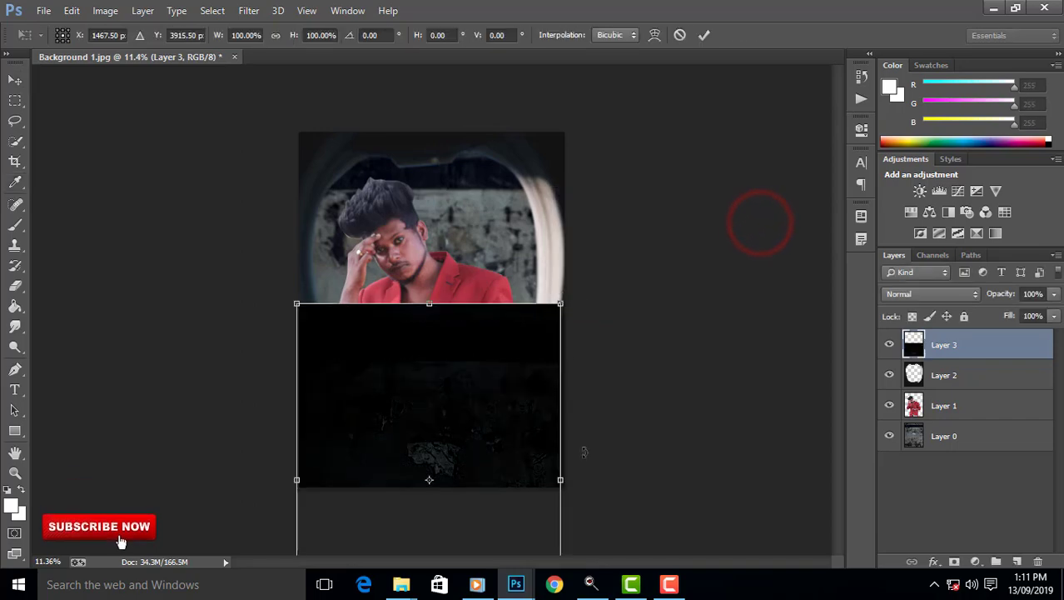
key(ctrl+minus)
key(ctrl+minus)
drag(503, 306, 483, 333)
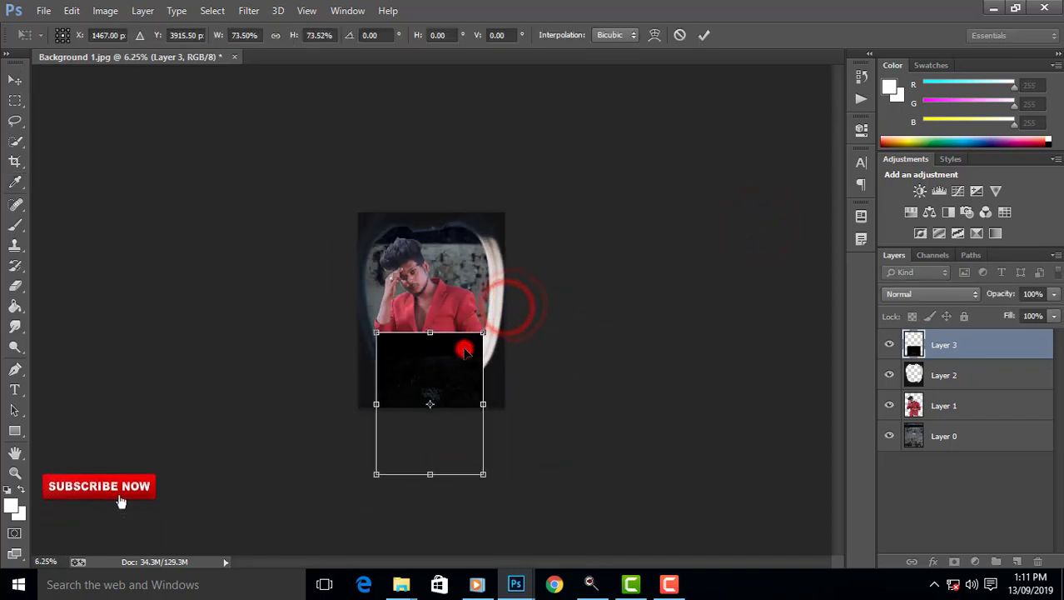
key(Return)
key(ctrl+plus)
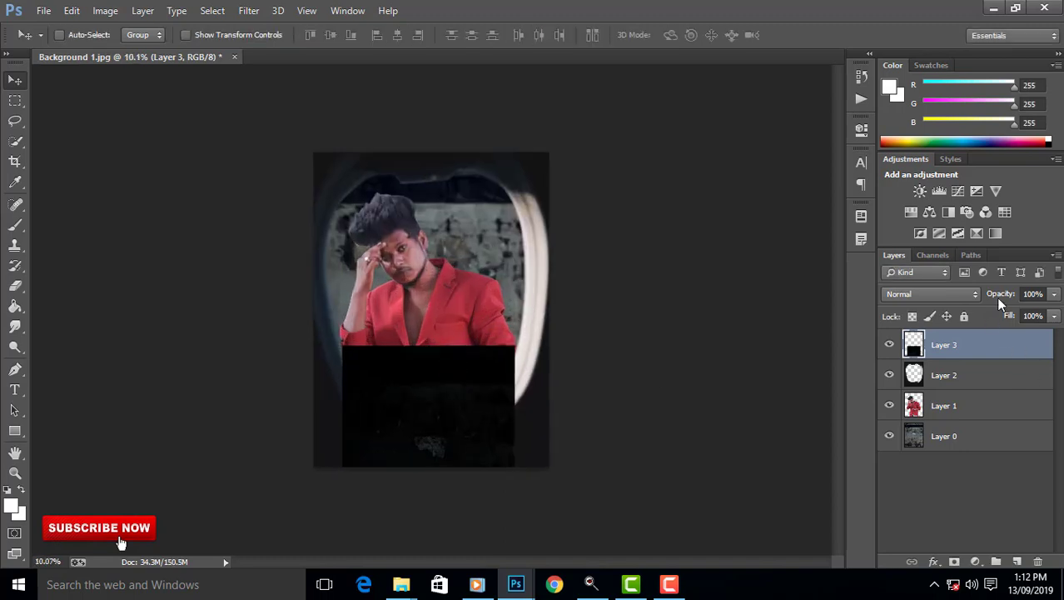
drag(988, 302, 978, 302)
key(ctrl+plus)
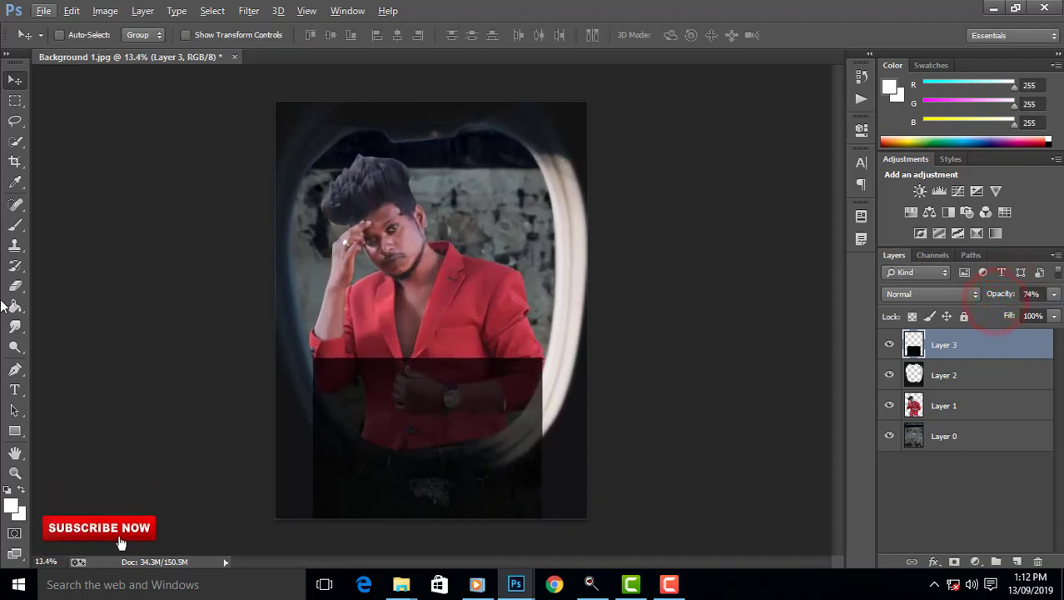
Erase the block's left edge, widen it across the window, and move it below Layer 2.
click(15, 286)
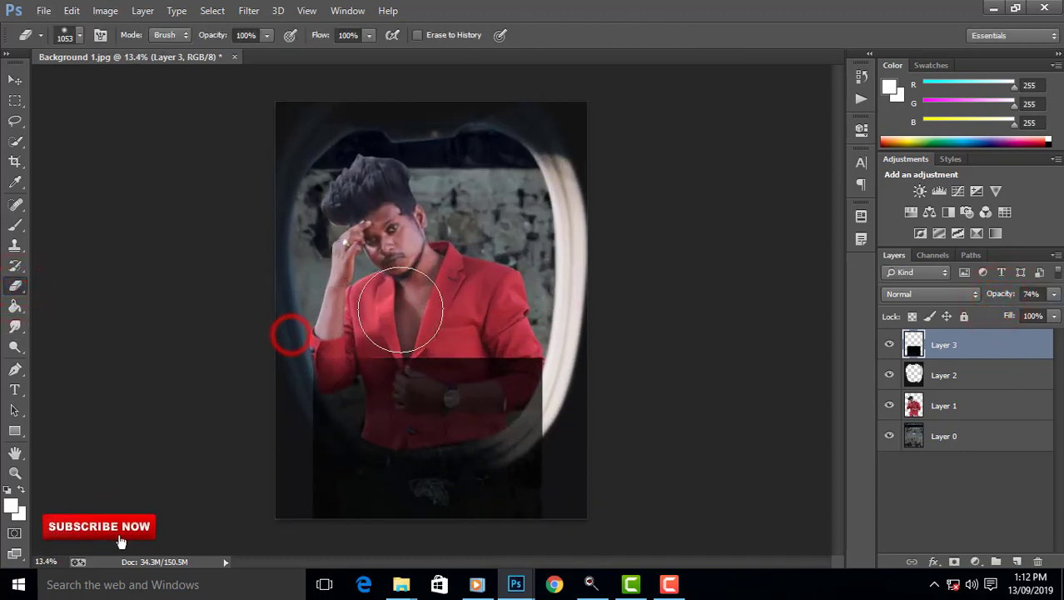
mouse_move(270, 325)
mouse_down()
mouse_move(262, 428)
mouse_move(278, 470)
mouse_up()
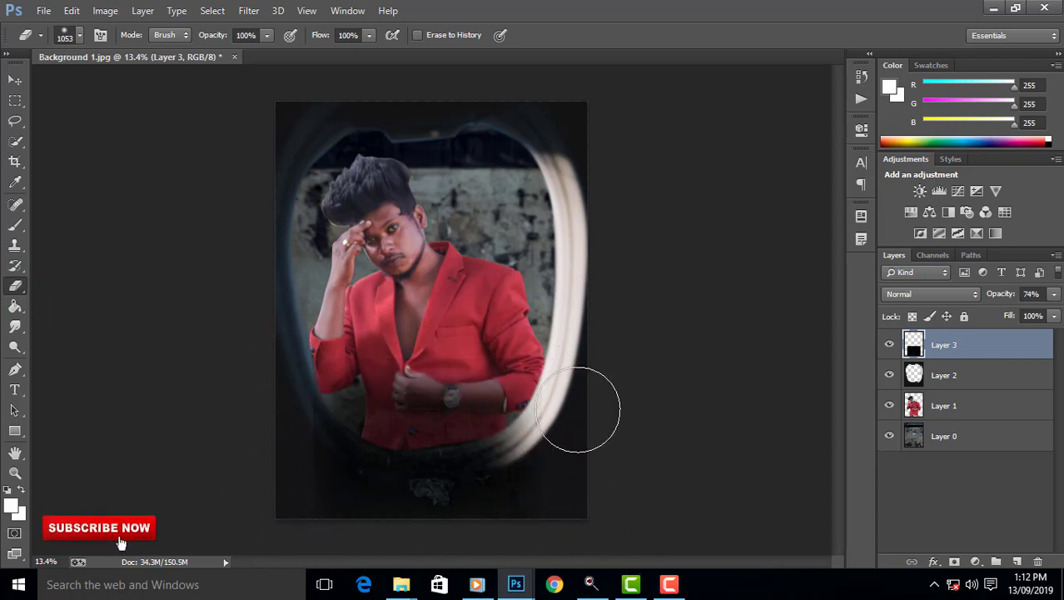
click(15, 79)
key(ctrl+t)
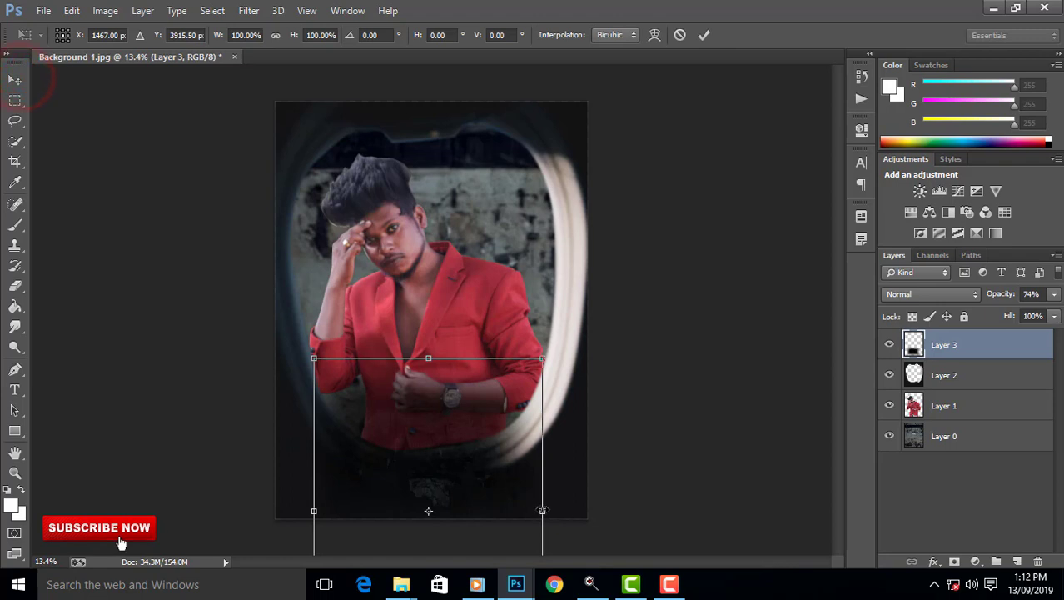
drag(542, 510, 601, 510)
double_click(528, 483)
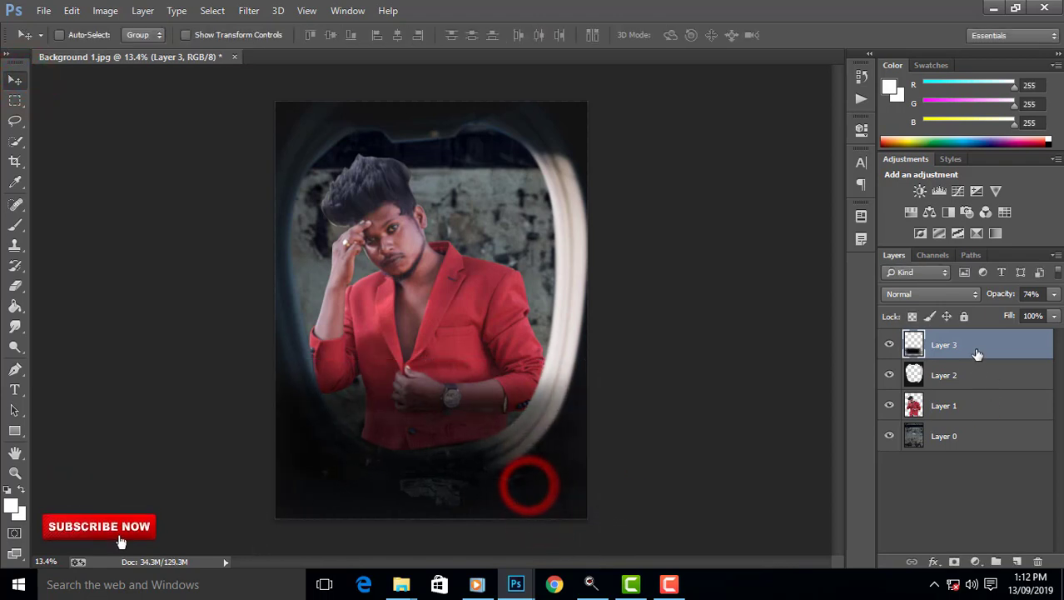
drag(977, 345, 978, 377)
Move Layer 3 below Layer 2 and add a copy on top at 15% opacity.
mouse_move(498, 405)
mouse_down()
mouse_move(532, 409)
mouse_move(527, 435)
mouse_move(496, 432)
mouse_move(537, 354)
mouse_move(482, 399)
mouse_move(481, 435)
mouse_move(431, 439)
mouse_up()
scroll(410, 404, down, 2)
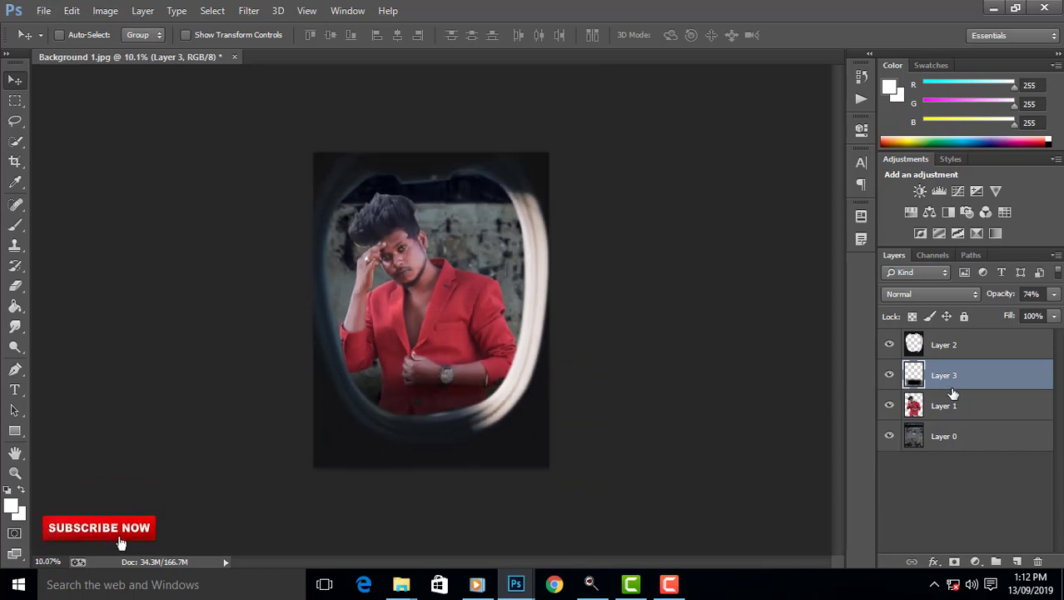
drag(960, 380, 969, 344)
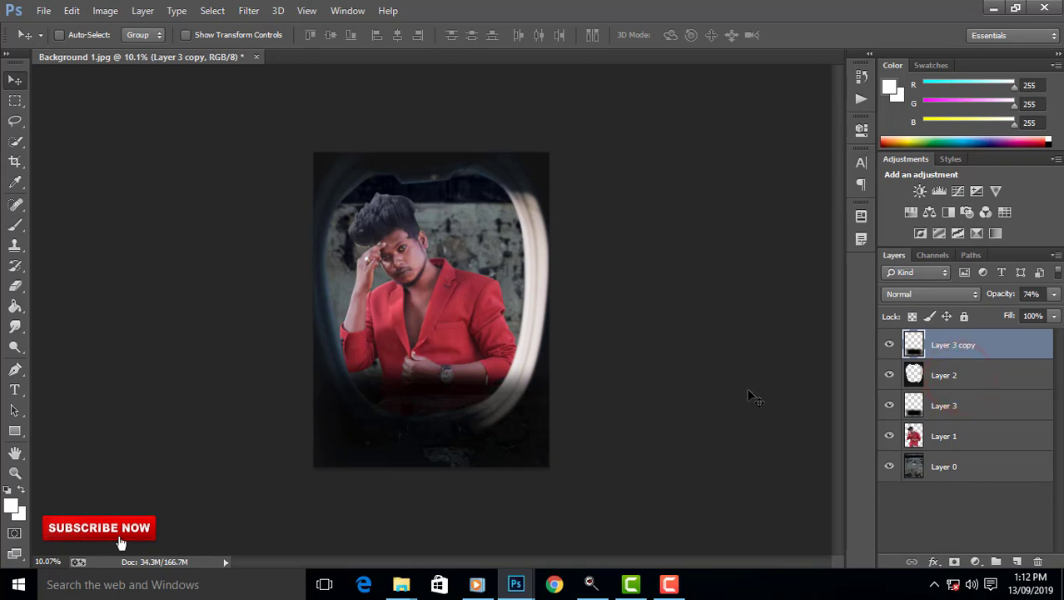
drag(979, 297, 957, 297)
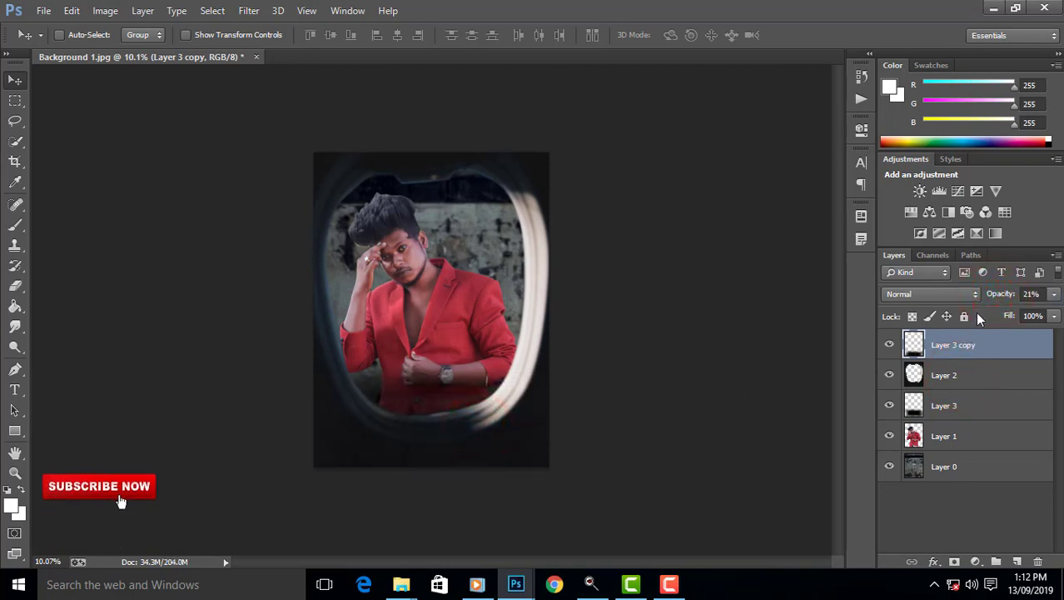
drag(999, 294, 996, 298)
Lower Layer 3's opacity to 68%.
scroll(503, 347, up, 1)
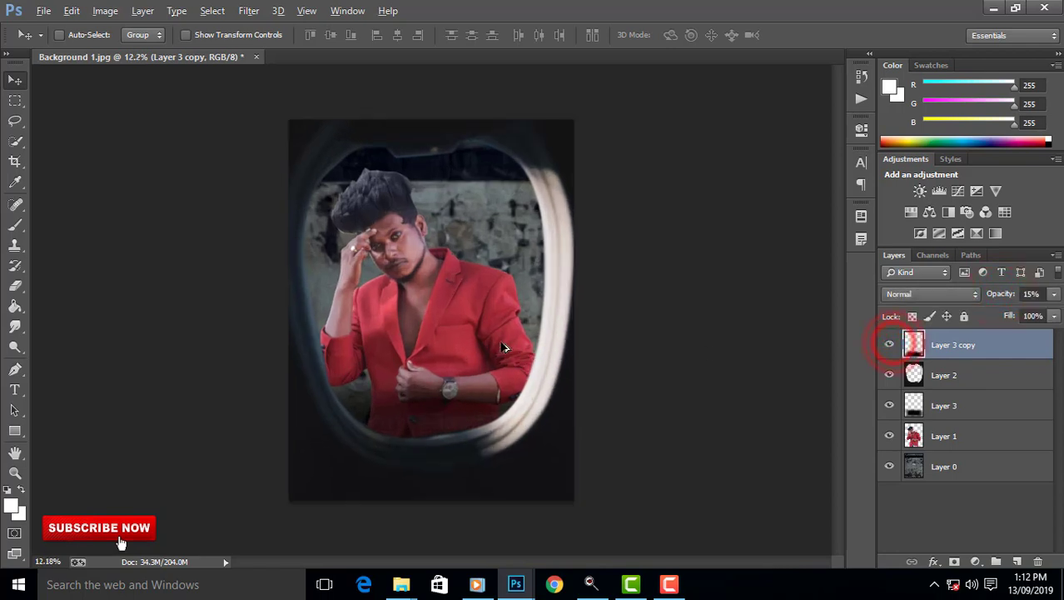
click(889, 377)
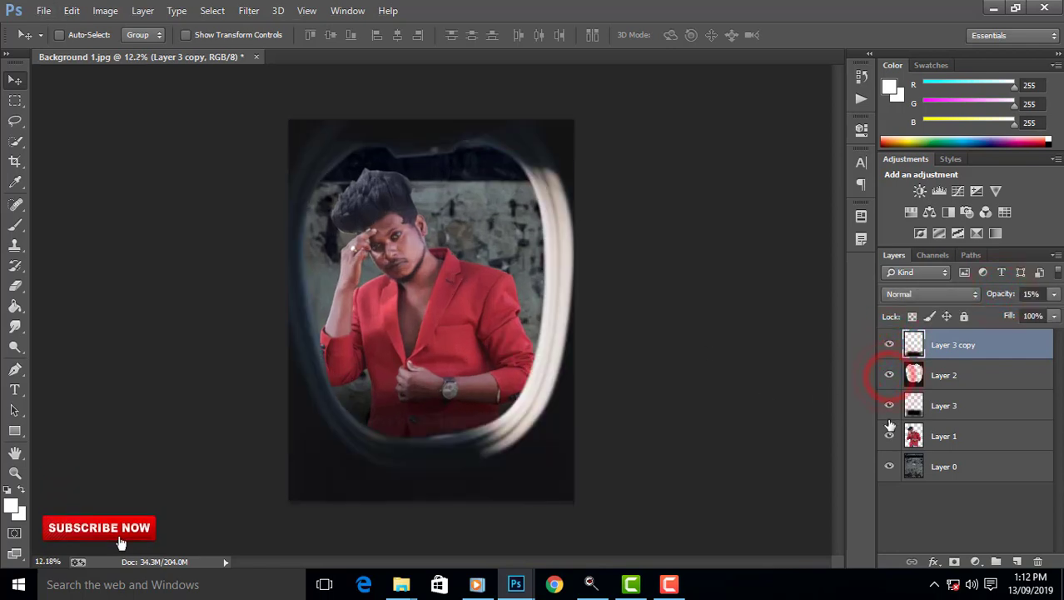
click(963, 408)
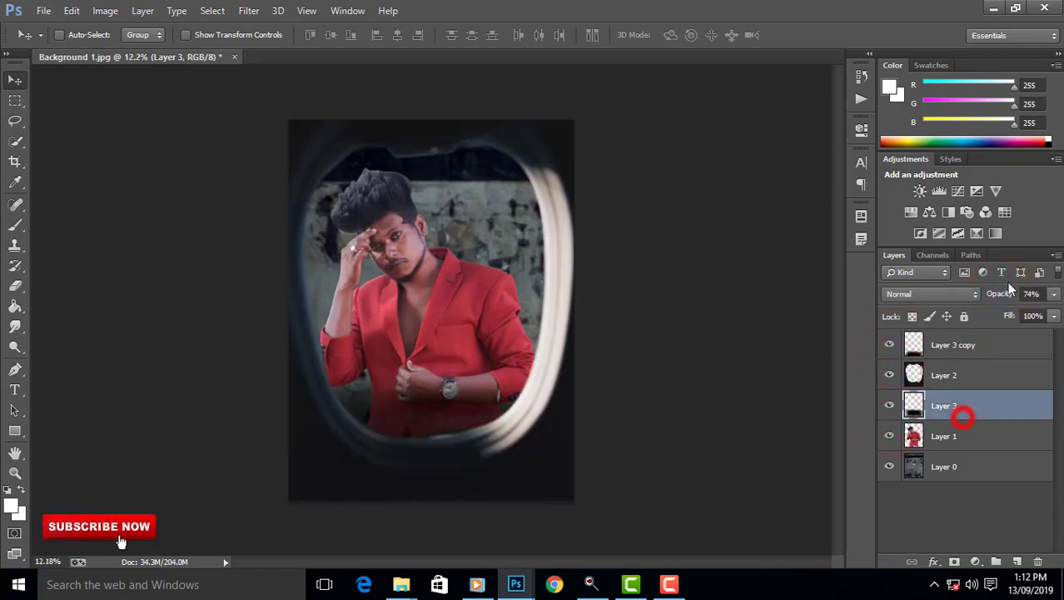
drag(999, 293, 994, 293)
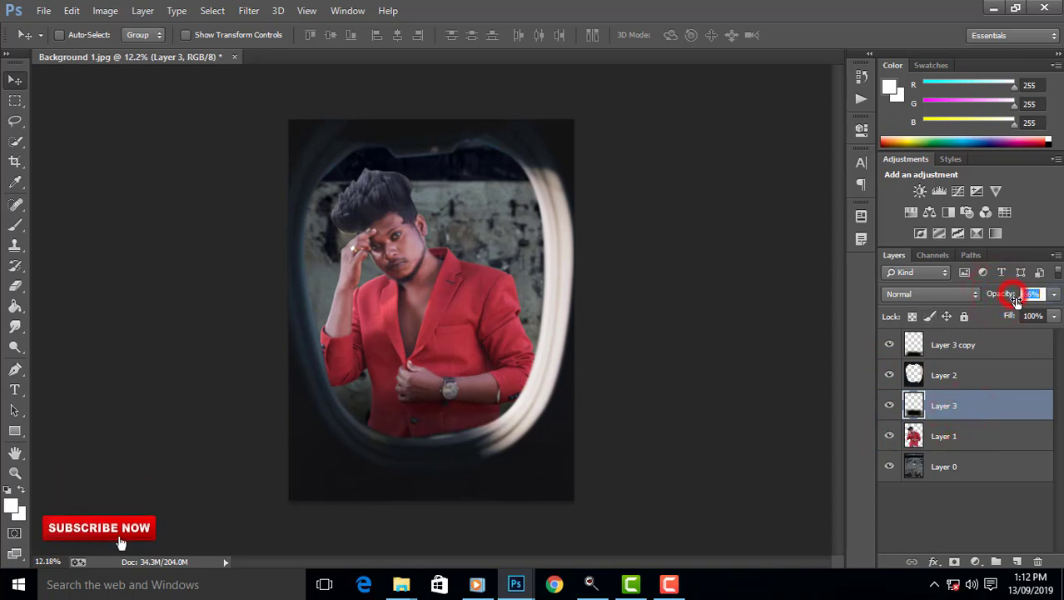
click(496, 308)
Open the max-busse lightbulb PNG alongside the floating portrait window.
drag(197, 57, 204, 81)
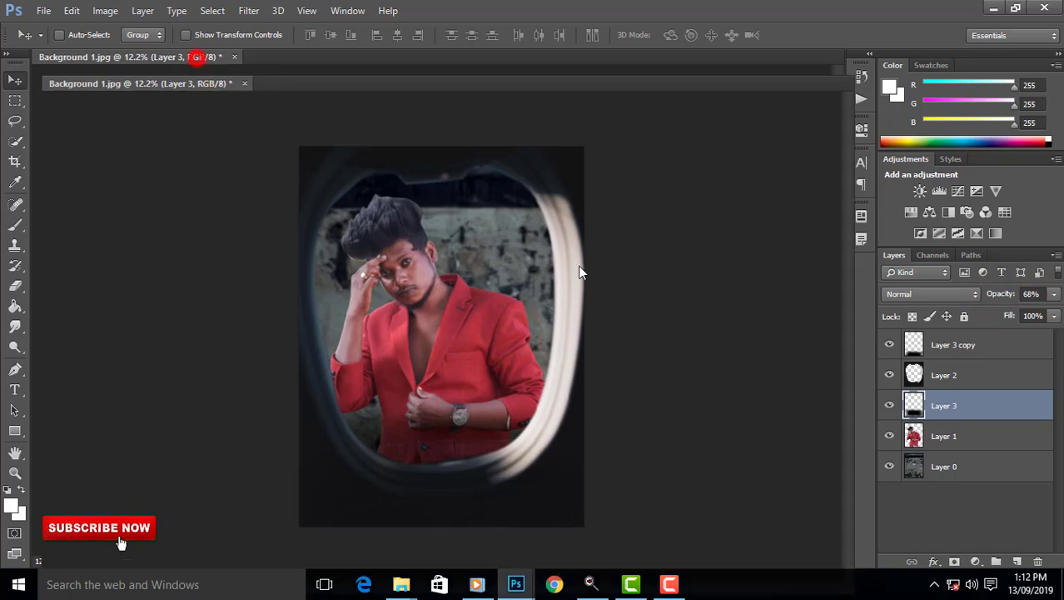
double_click(642, 281)
double_click(717, 184)
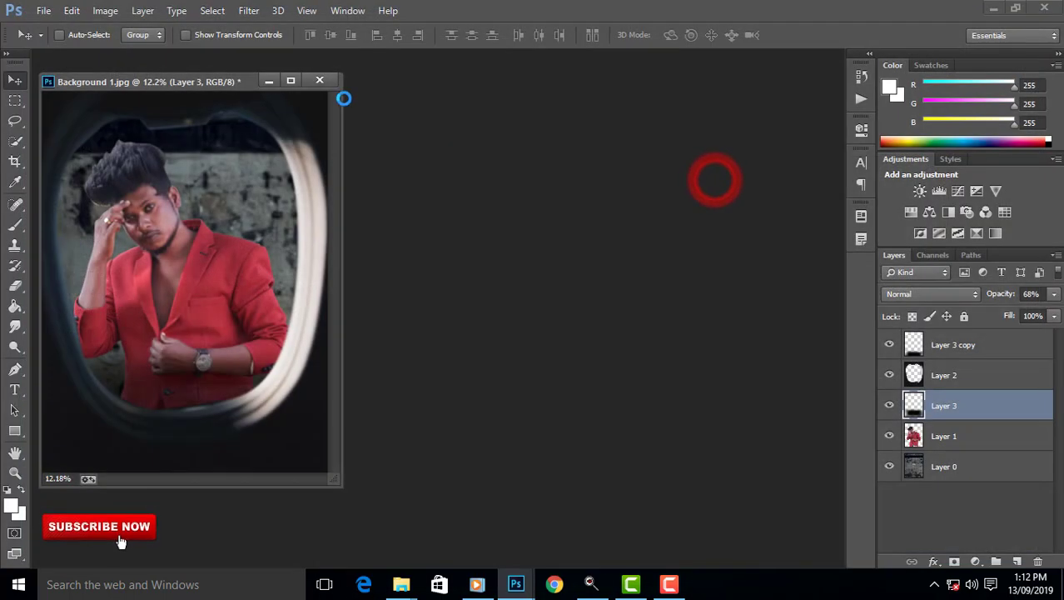
Bring the lightbulb into the portrait as Layer 4 and close the lightbulb file.
drag(269, 100, 541, 159)
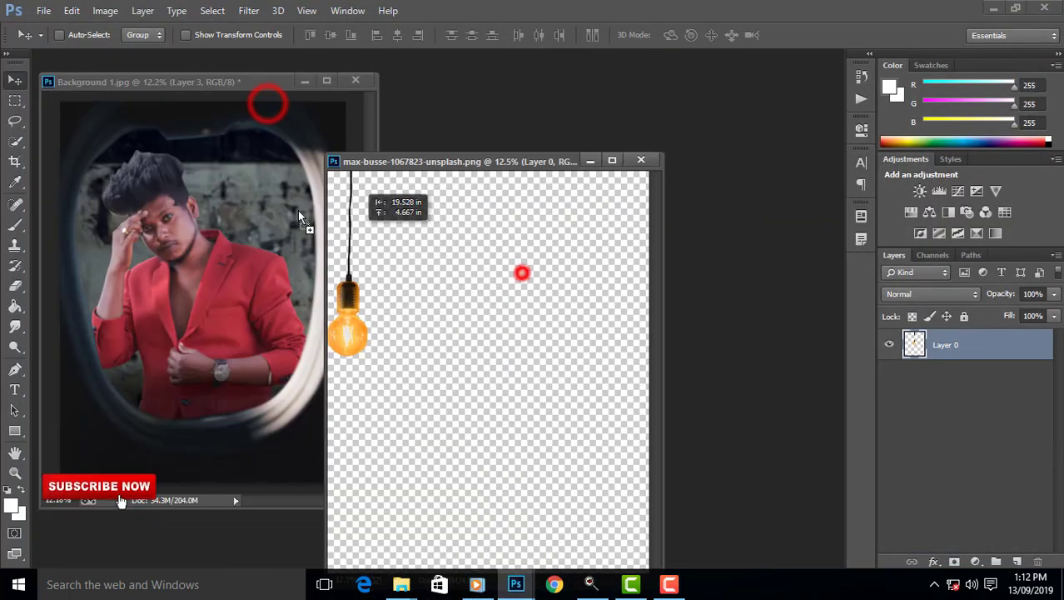
drag(522, 269, 276, 178)
click(641, 159)
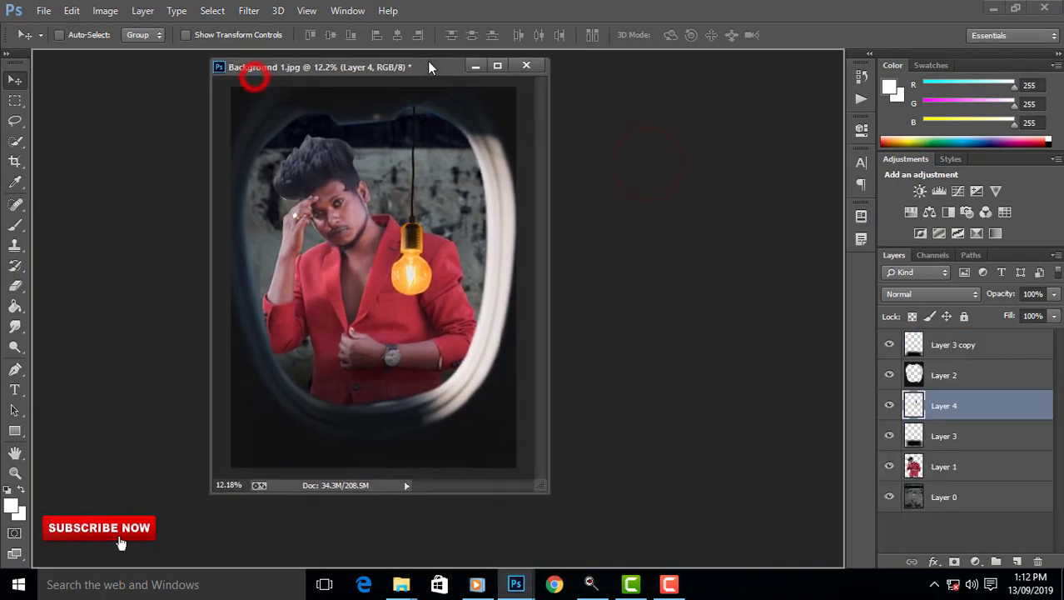
drag(256, 81, 425, 58)
Move Layer 4 to the top of the stack and shift the bulb into the window.
click(971, 401)
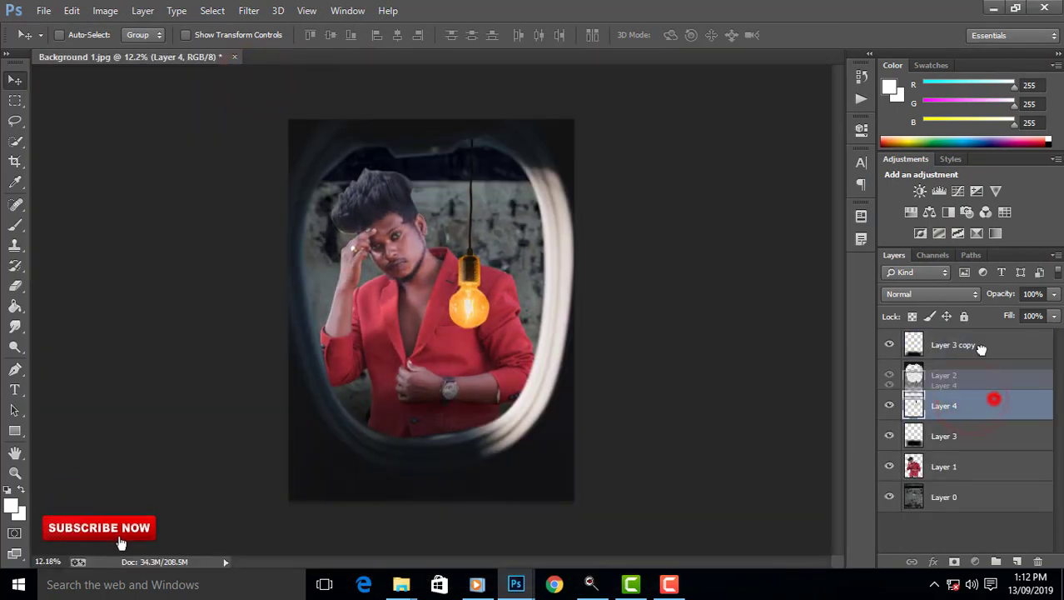
drag(979, 369, 979, 340)
mouse_move(490, 295)
mouse_down()
mouse_move(538, 234)
mouse_move(525, 218)
mouse_up()
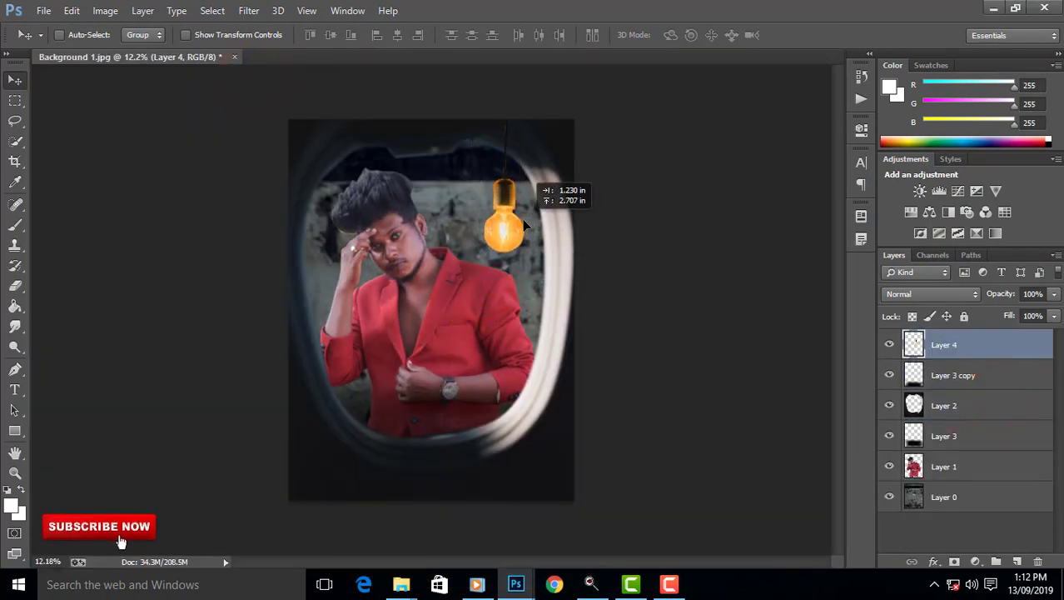
Scale the lightbulb down and lower it inside the window beside the man's head.
key(ctrl+t)
mouse_move(526, 257)
mouse_down()
mouse_move(517, 210)
mouse_move(510, 220)
mouse_move(523, 239)
mouse_move(517, 227)
mouse_up()
key(Return)
key(ctrl+t)
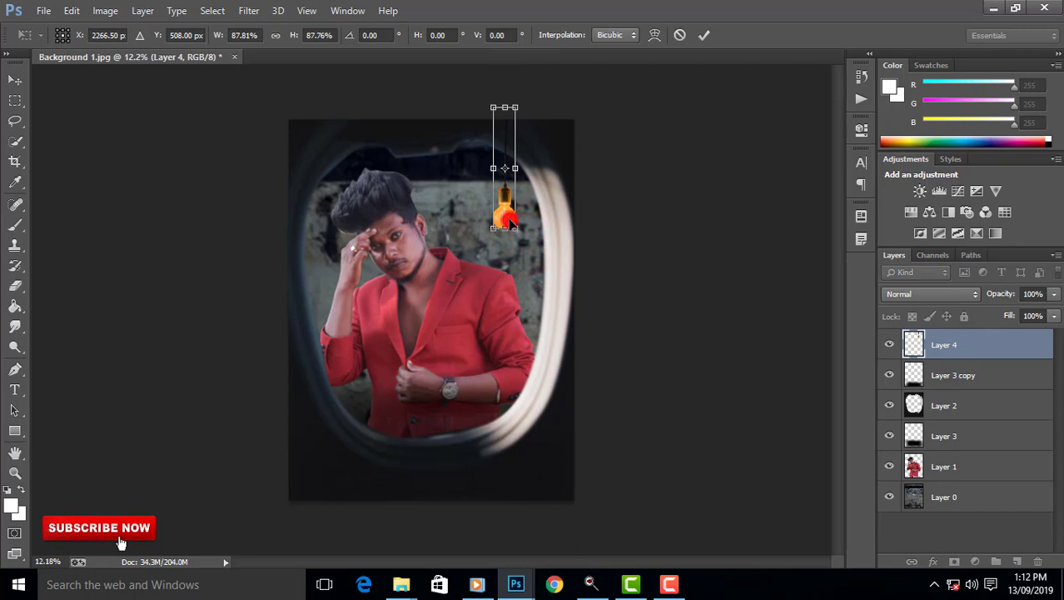
key(Return)
key(ctrl+0)
drag(513, 182, 519, 215)
Convert the lightbulb layer to greyscale with Black & White, Reds set to 36.
click(104, 11)
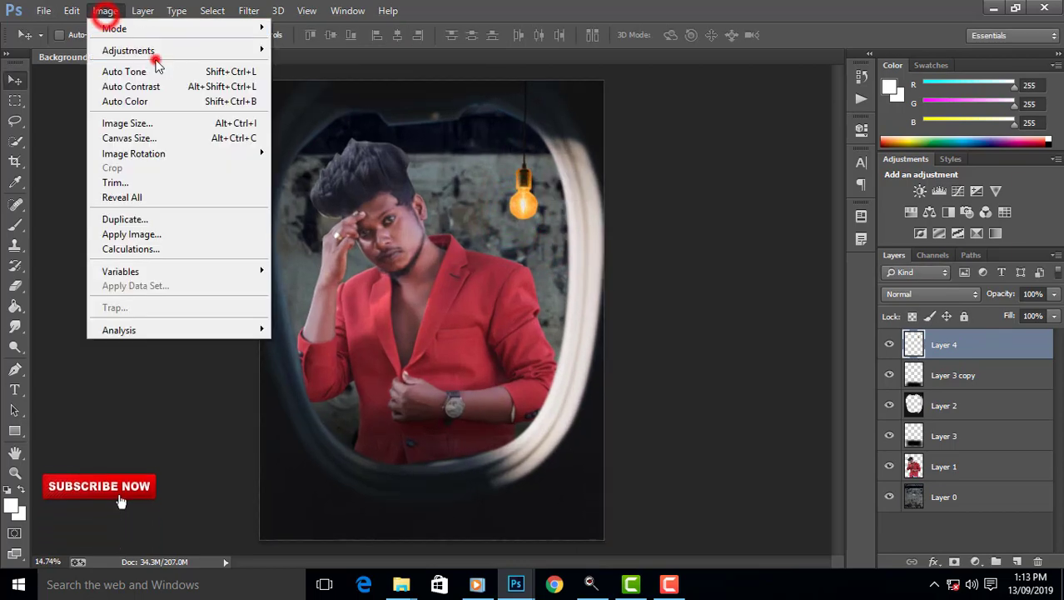
click(160, 49)
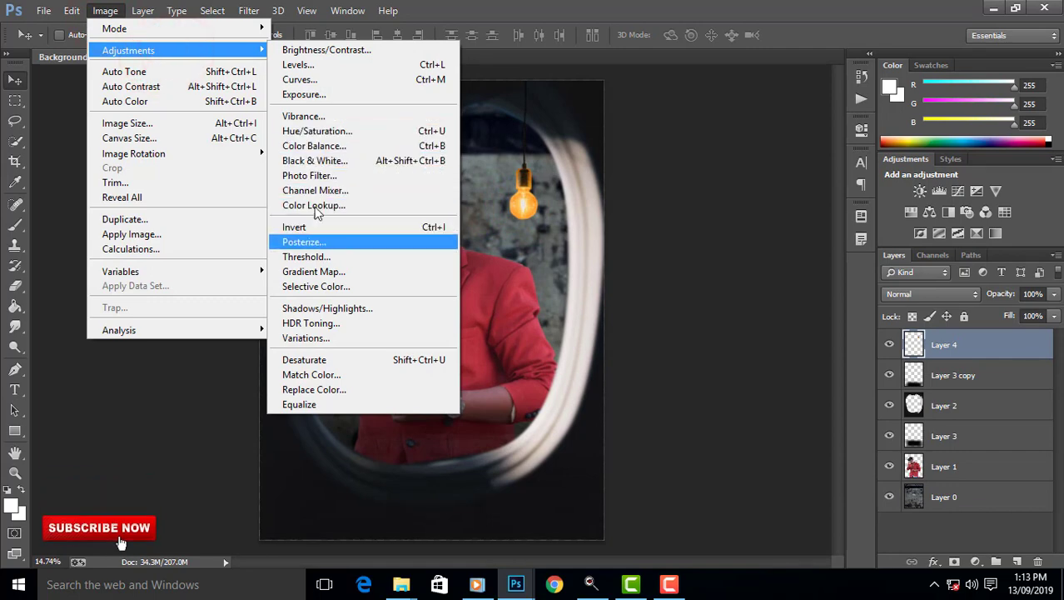
click(317, 160)
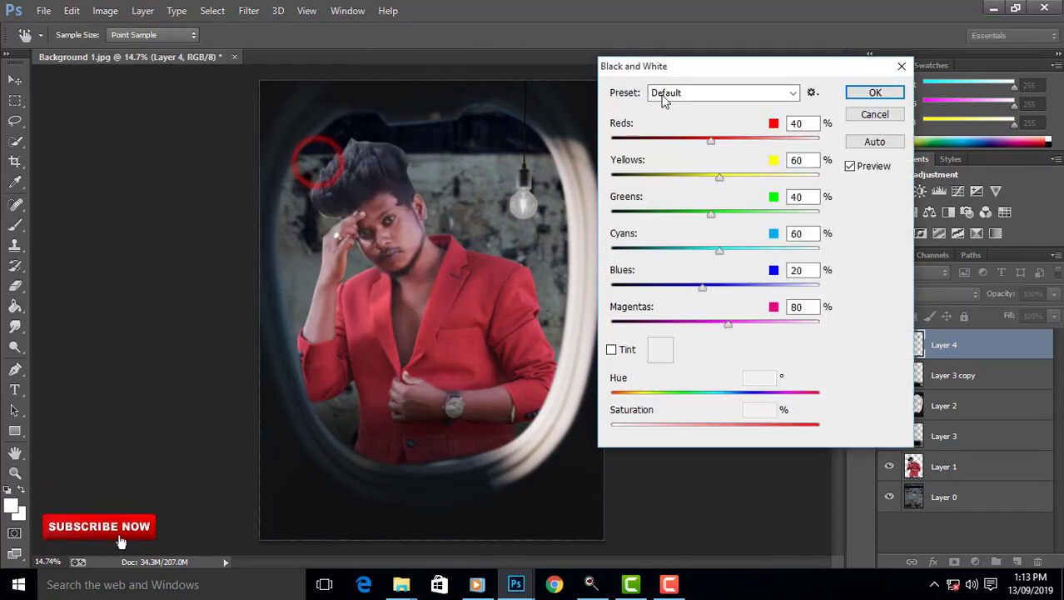
drag(735, 148, 648, 164)
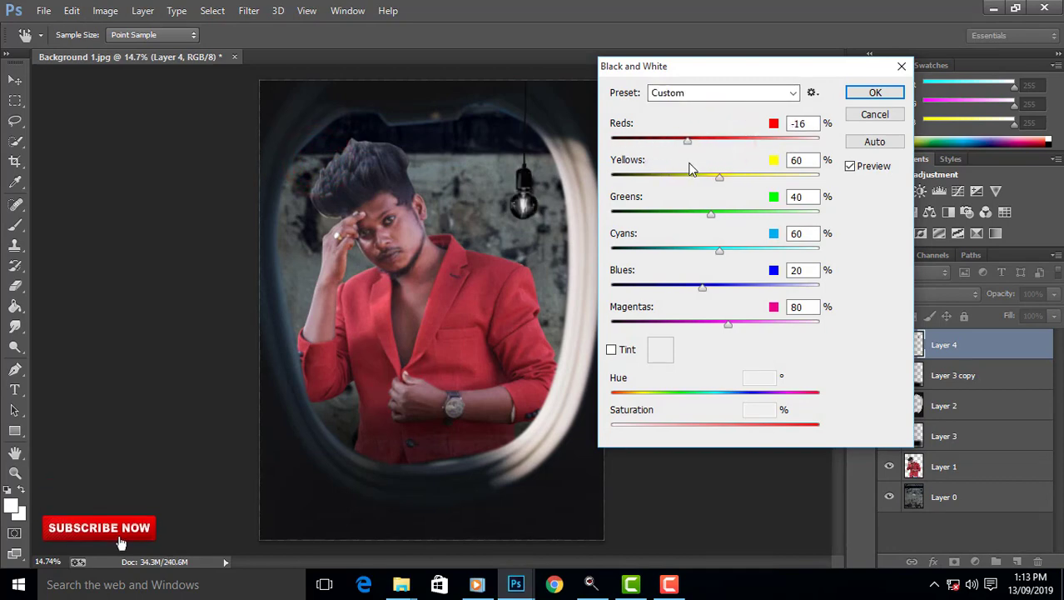
mouse_move(701, 171)
mouse_down()
mouse_move(702, 148)
mouse_move(726, 177)
mouse_up()
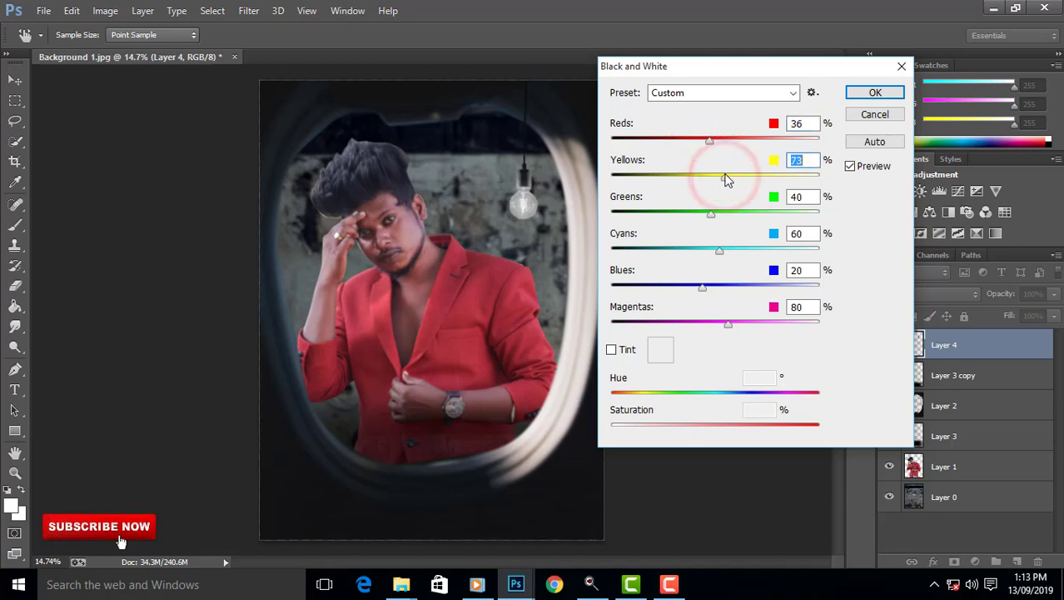
click(877, 92)
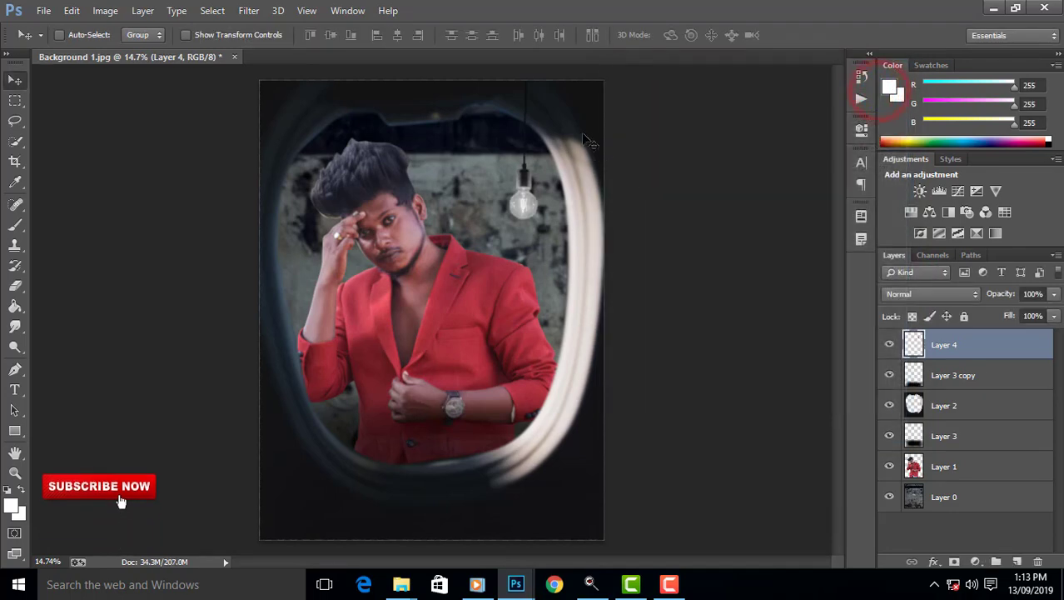
Pick the Eraser tool and check its size and hardness settings.
scroll(583, 134, up, 2)
scroll(570, 111, up, 2)
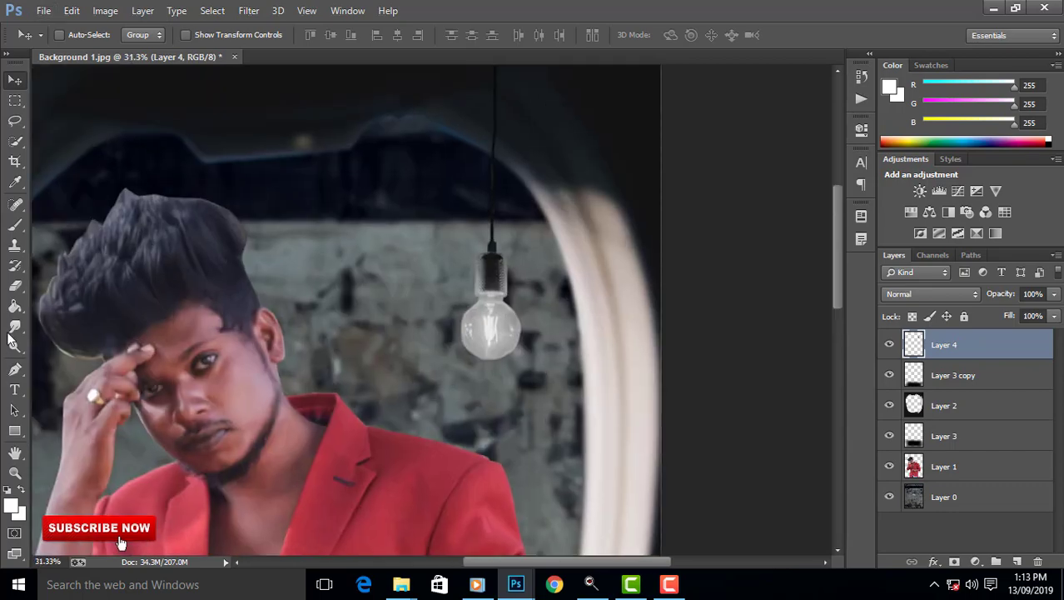
click(16, 292)
scroll(549, 221, up, 1)
right_click(554, 208)
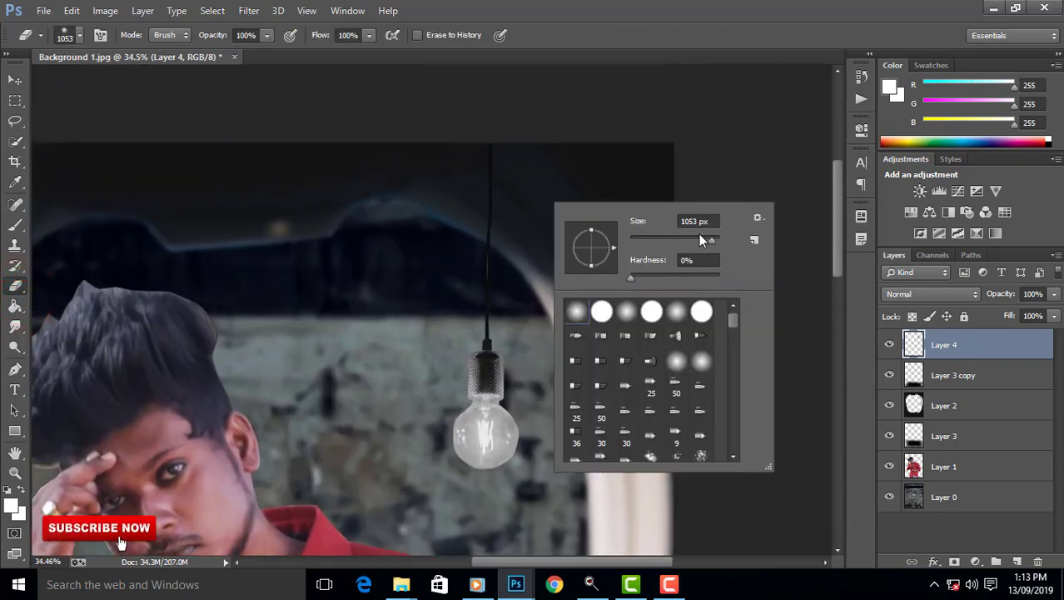
click(505, 138)
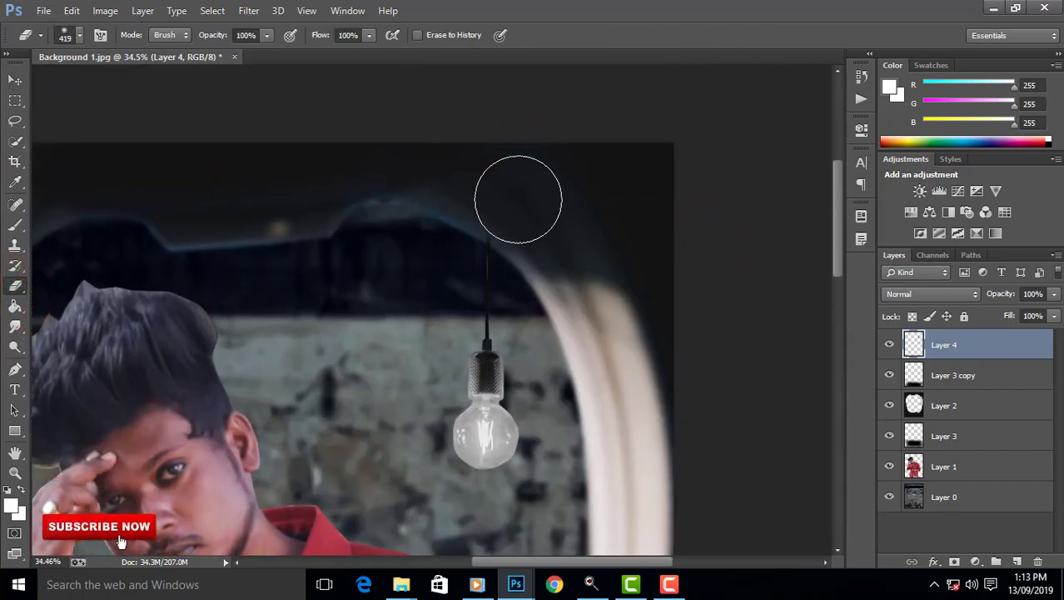
Return to the Move tool and add an empty Layer 5 above Layer 4.
scroll(533, 185, down, 3)
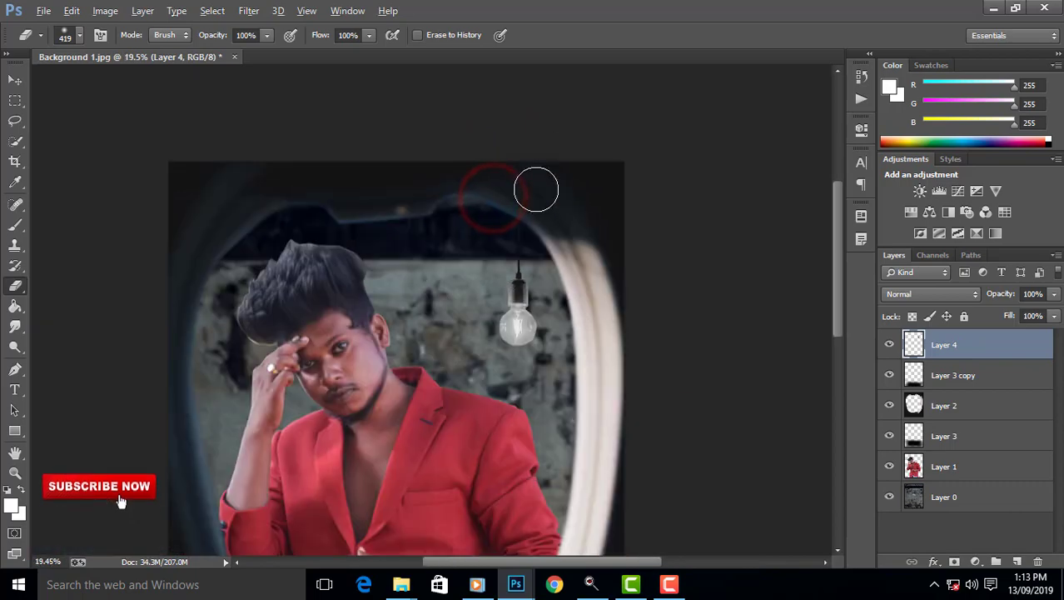
scroll(534, 185, down, 2)
click(16, 80)
scroll(347, 220, up, 1)
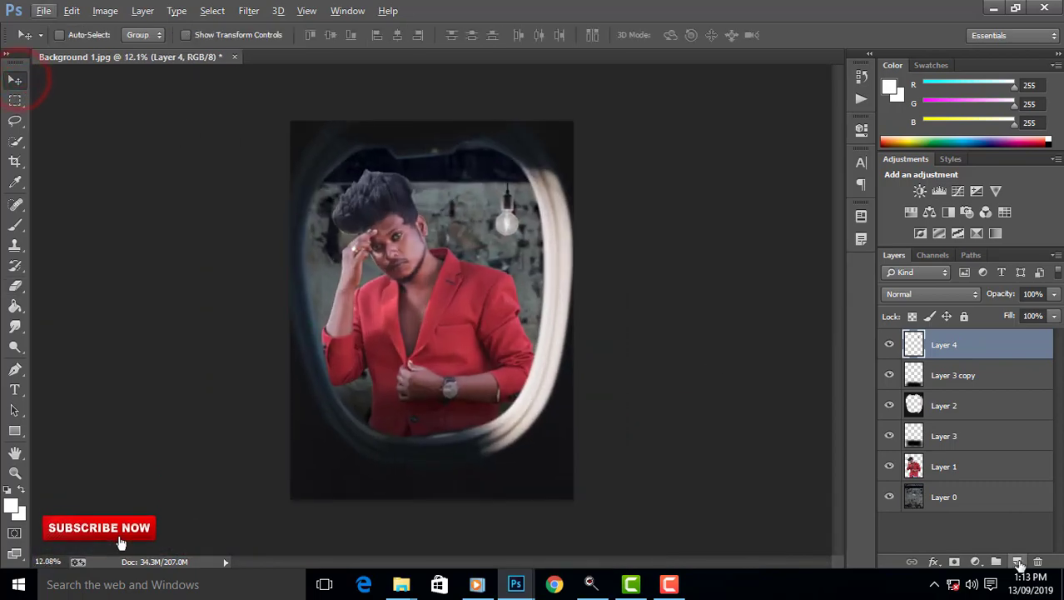
click(1017, 561)
Paint a soft white glow on the bulb and enlarge it.
click(14, 225)
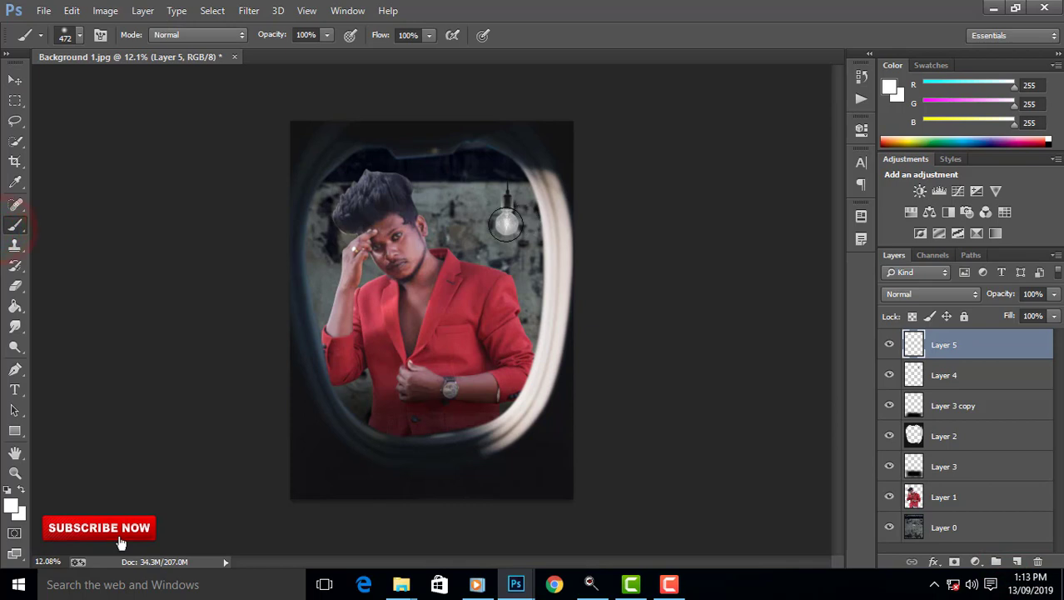
click(15, 80)
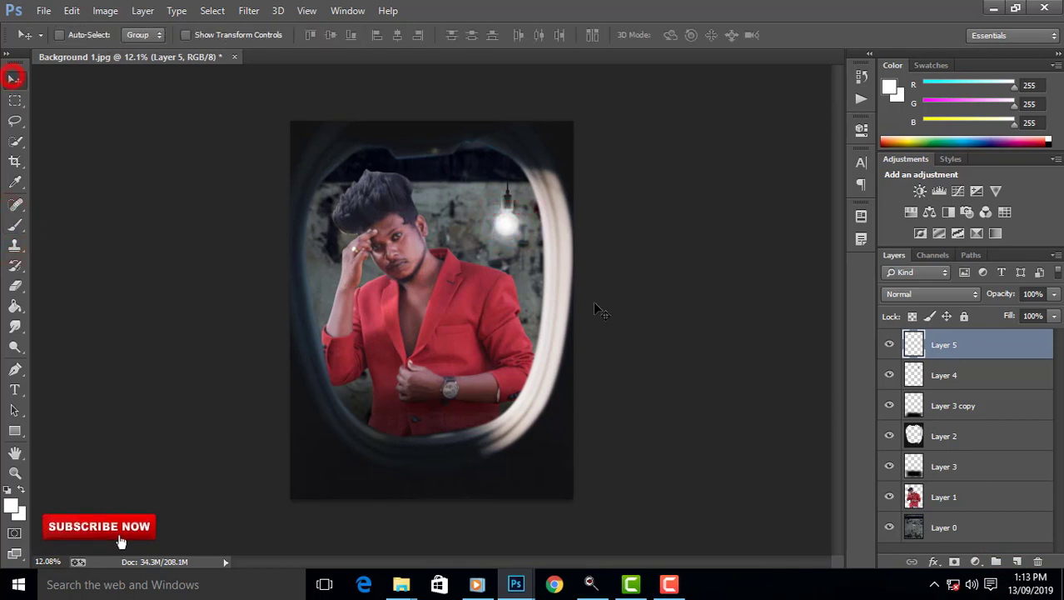
key(ctrl+t)
mouse_move(529, 247)
mouse_down()
mouse_move(554, 274)
mouse_move(544, 257)
mouse_up()
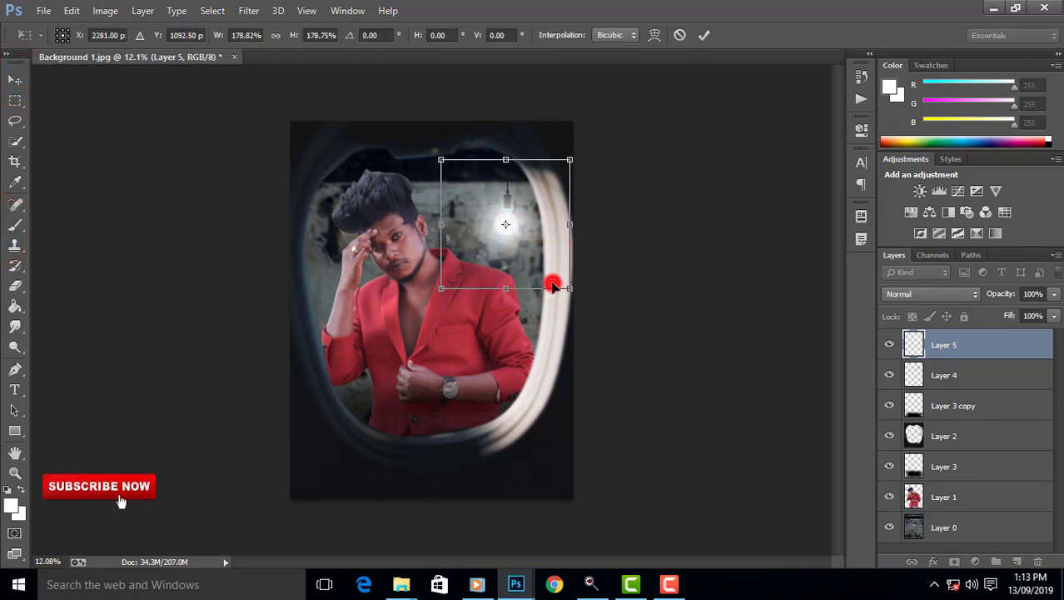
key(Return)
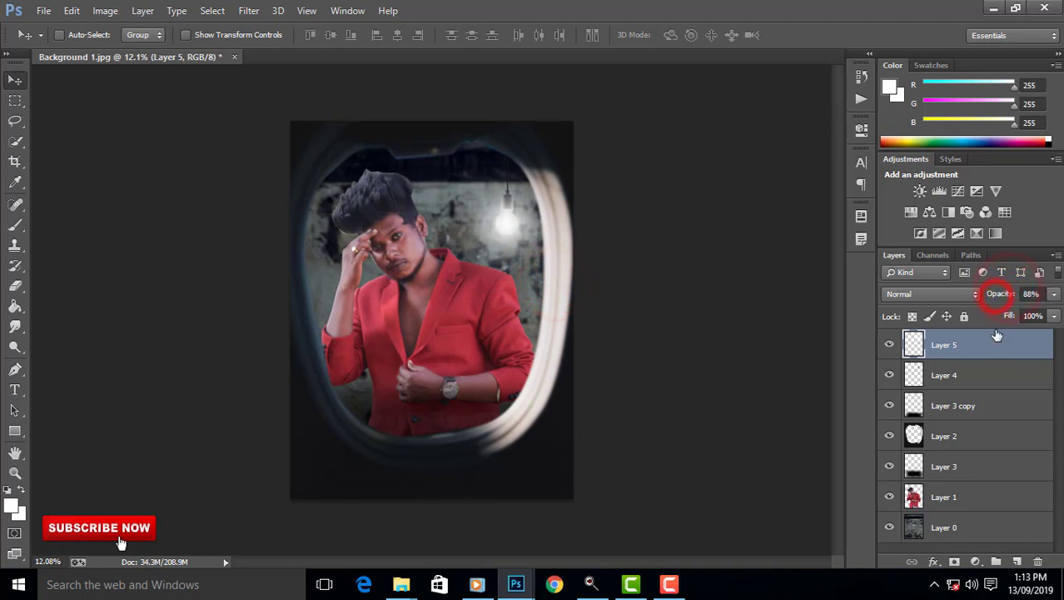
Duplicate the glow below Layer 4, reposition it, drop it to 42% opacity and scale it up.
drag(981, 348, 976, 392)
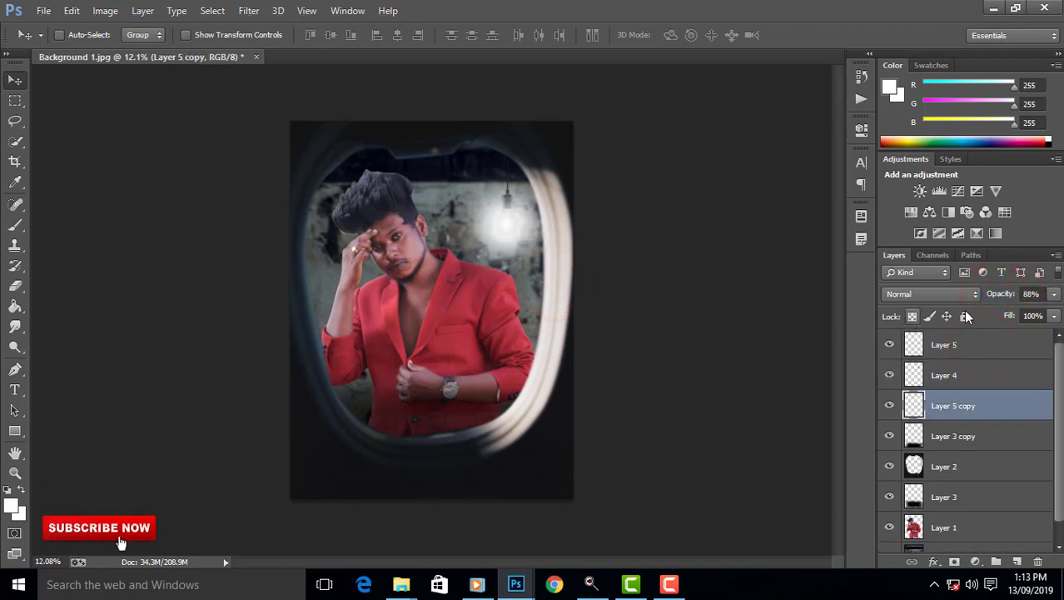
drag(563, 235, 570, 297)
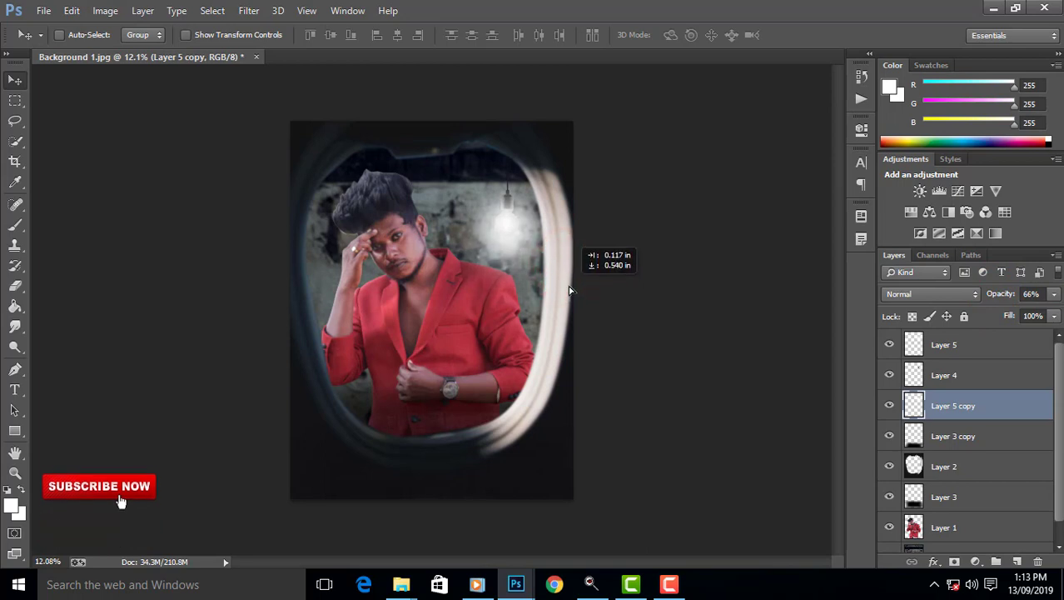
drag(570, 297, 571, 280)
drag(983, 300, 1006, 295)
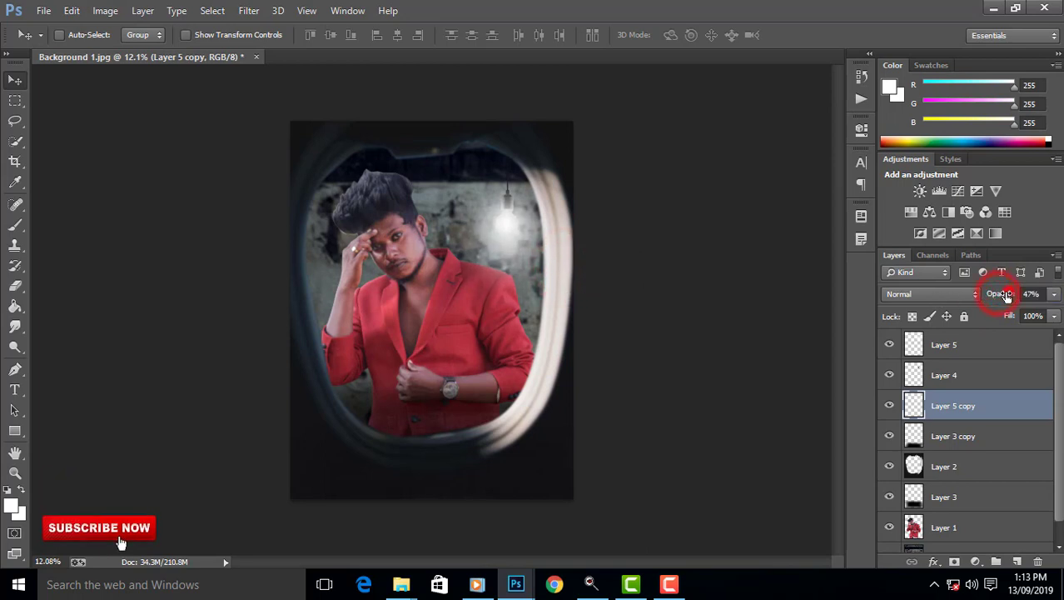
mouse_move(583, 275)
mouse_down()
mouse_move(551, 263)
mouse_move(561, 278)
mouse_up()
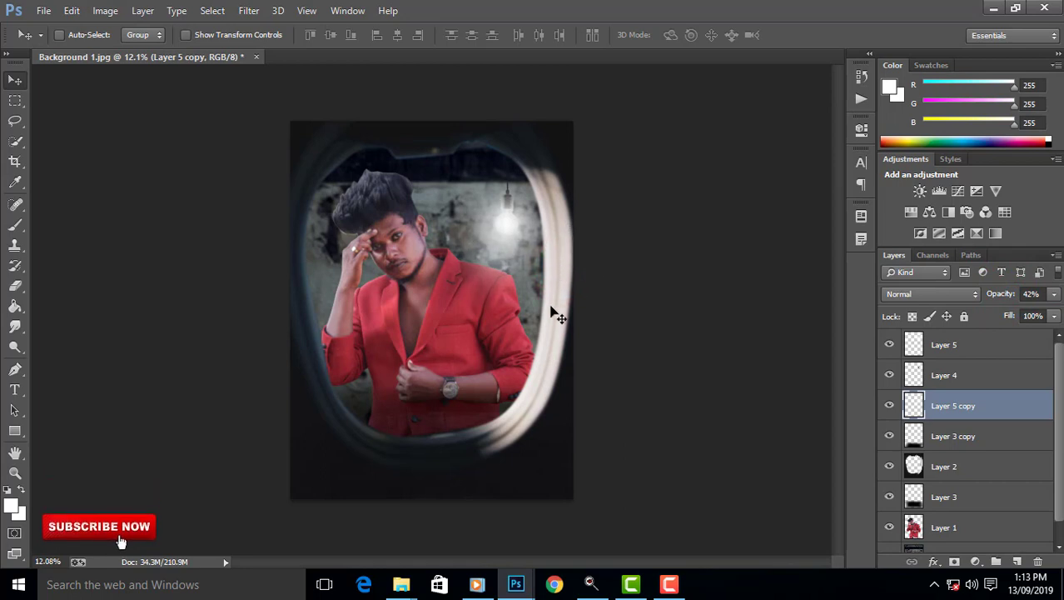
key(ctrl+t)
drag(563, 318, 582, 335)
key(Return)
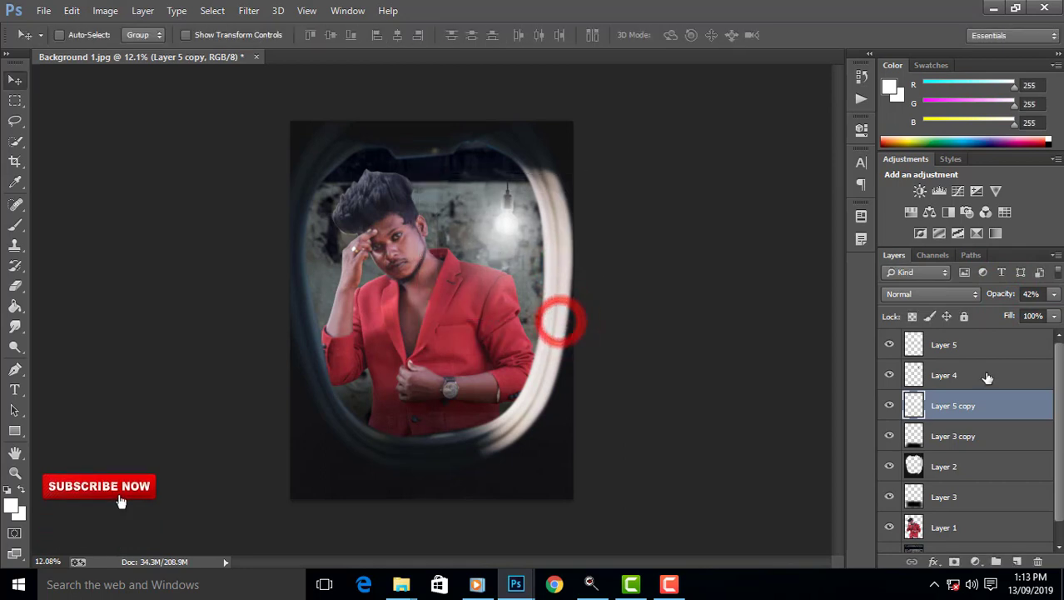
click(966, 344)
Show the Layer 5 glow, lower its opacity and shrink it.
click(888, 345)
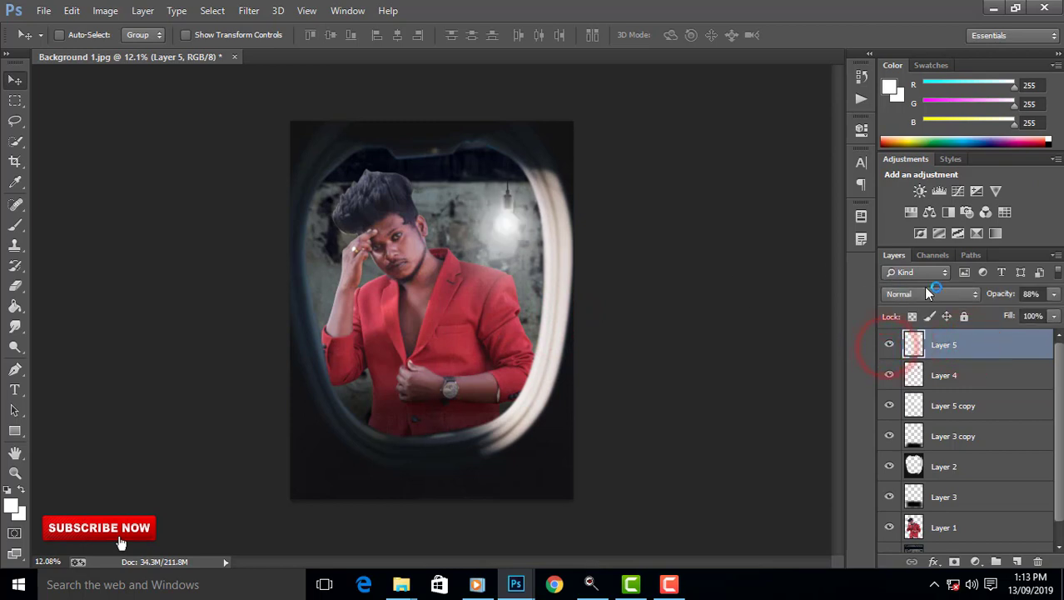
drag(997, 296, 989, 296)
key(ctrl+t)
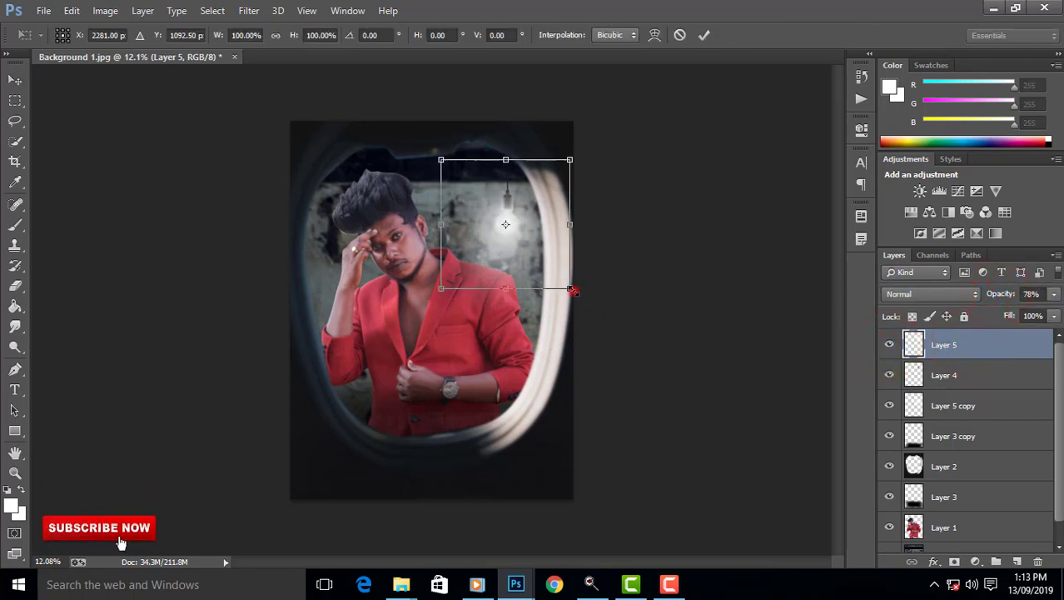
drag(573, 289, 533, 262)
key(Return)
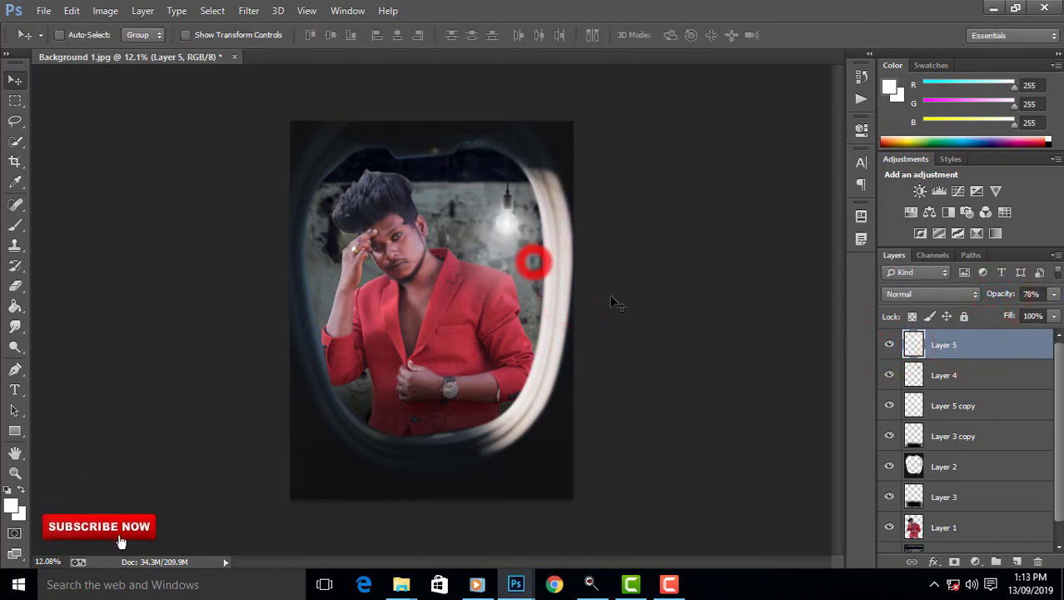
Enlarge the Layer 5 copy glow.
click(986, 400)
key(ctrl+t)
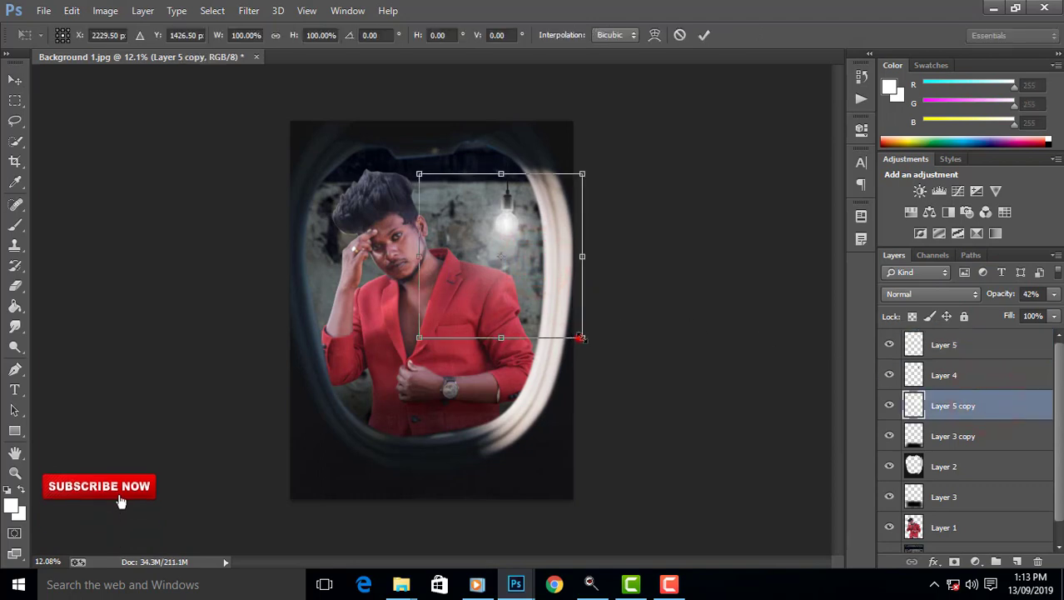
drag(581, 338, 617, 367)
double_click(574, 335)
Compare and resize the Layer 5 glow again, then merge all visible layers.
scroll(550, 298, up, 1)
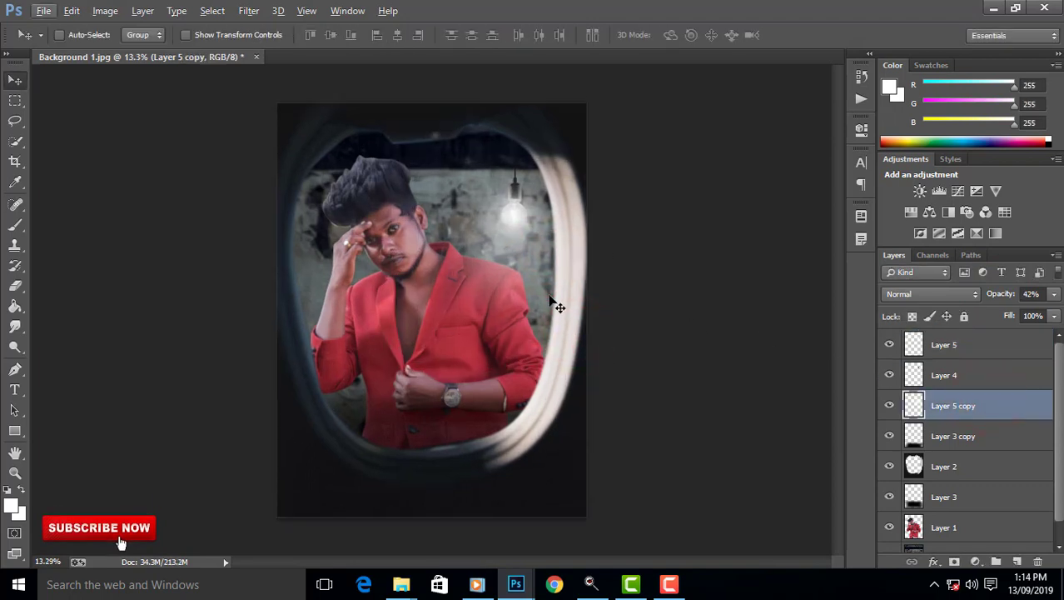
click(990, 344)
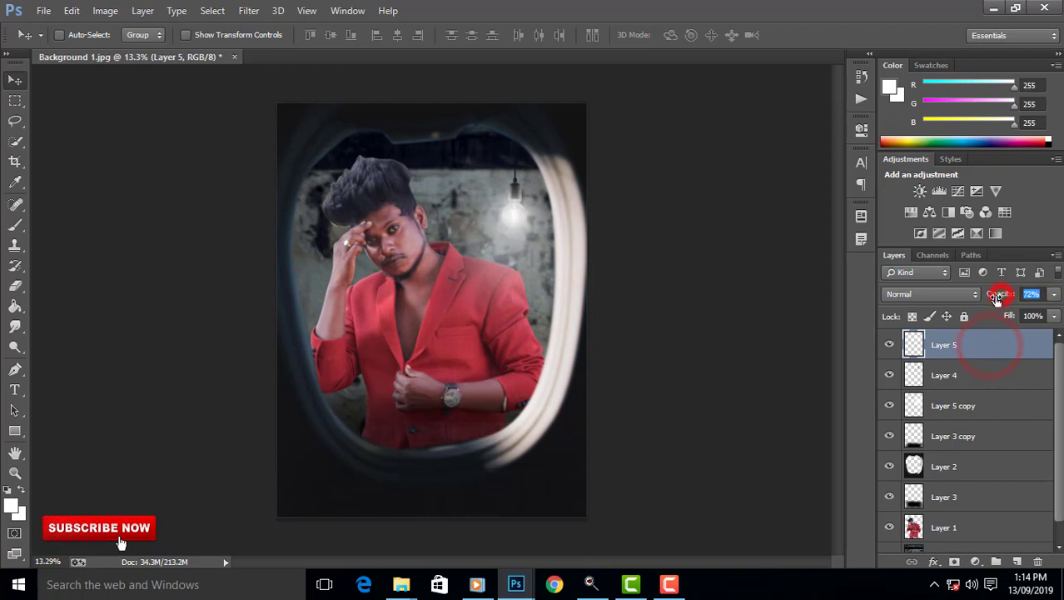
click(890, 344)
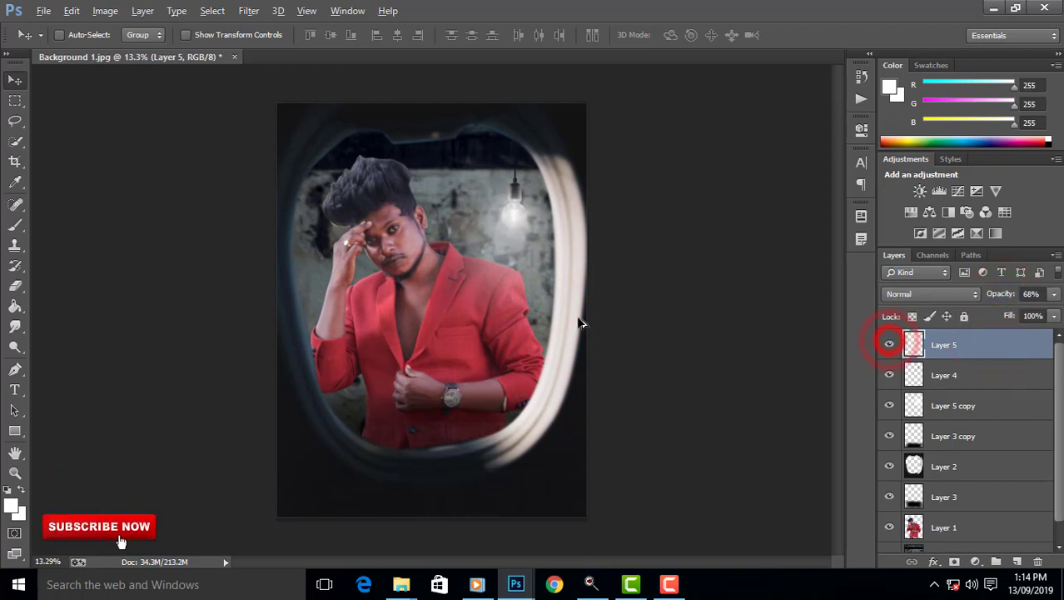
scroll(574, 326, down, 2)
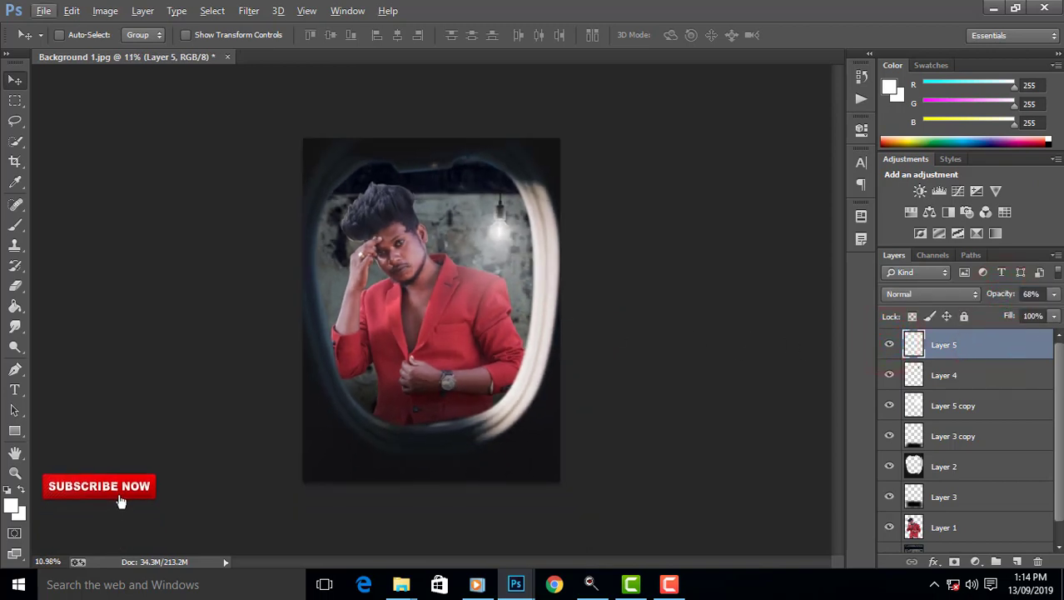
key(ctrl+t)
drag(540, 276, 518, 268)
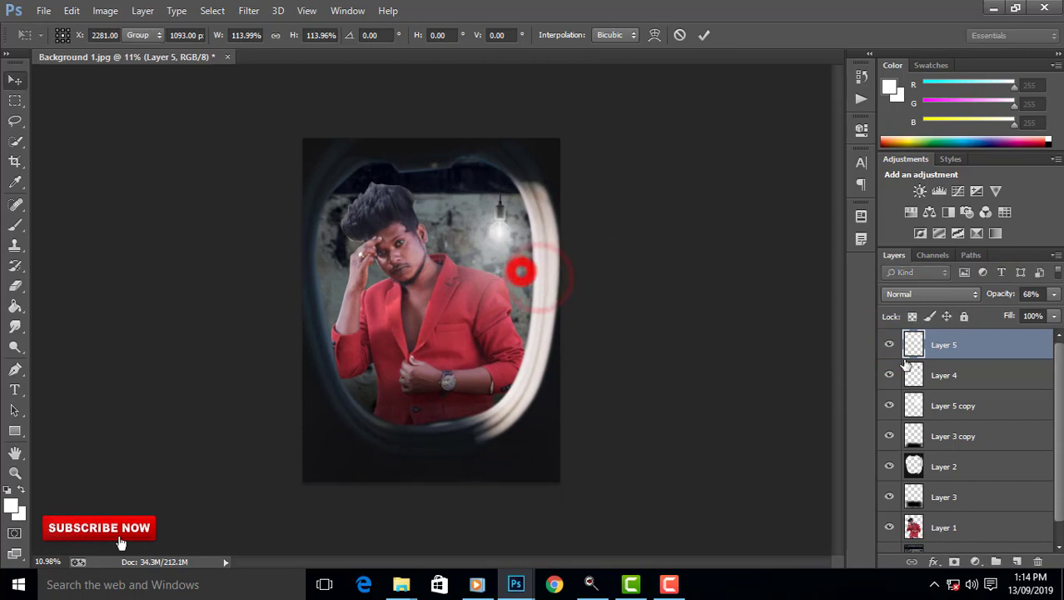
key(Return)
right_click(999, 344)
click(716, 463)
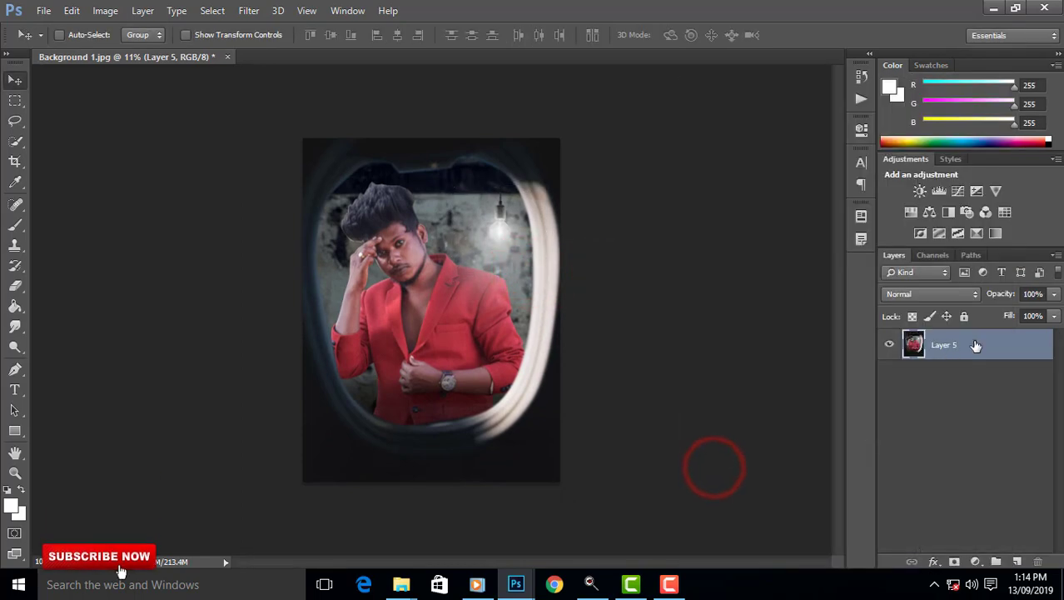
Finish the merge, duplicate Layer 5 and run the Camera Raw filter on the copy.
click(1018, 333)
key(ctrl+j)
click(248, 10)
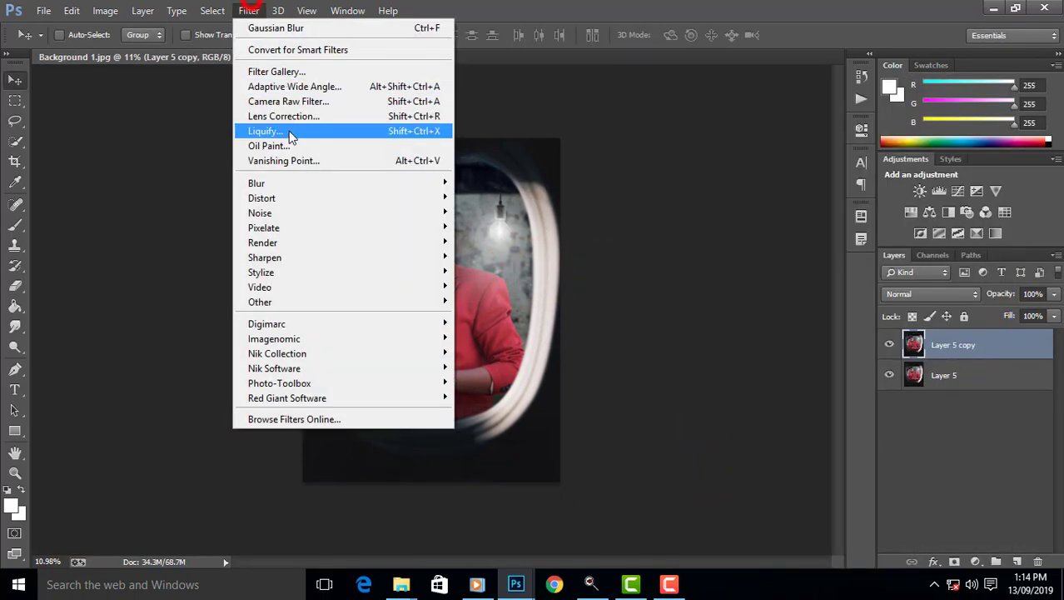
click(294, 106)
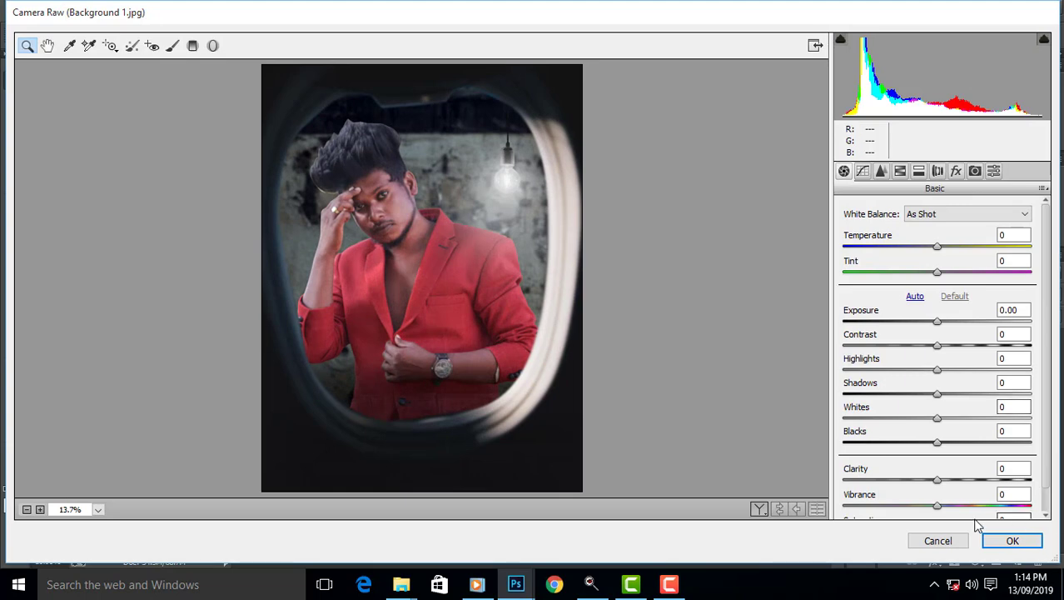
Set Clarity +58, Whites +37, Shadows +36, Highlights -40 and Blacks around -45.
drag(983, 490, 991, 481)
click(885, 442)
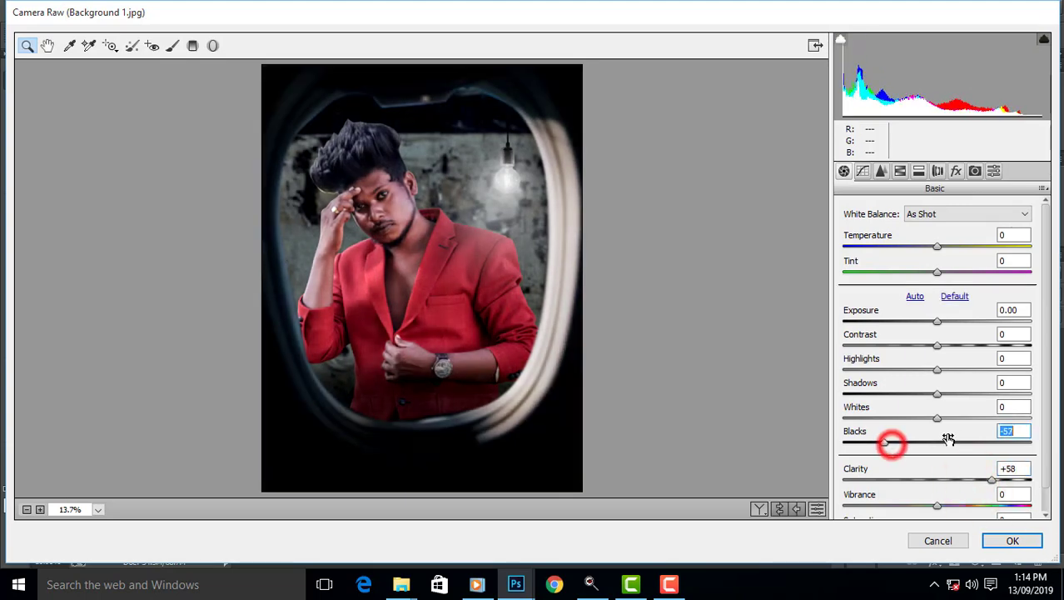
drag(962, 418, 971, 418)
click(895, 442)
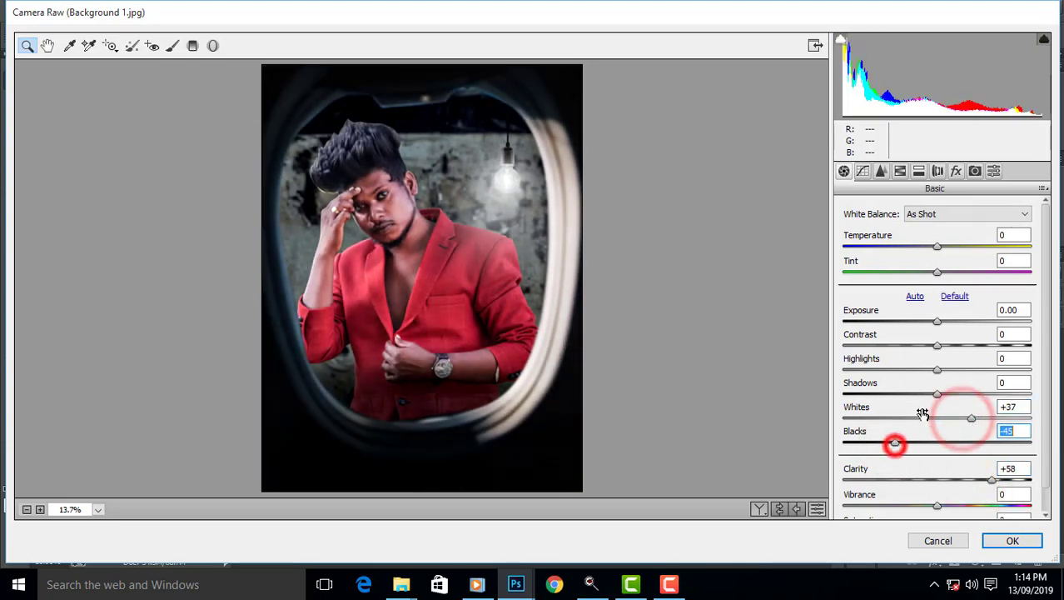
click(971, 394)
drag(930, 369, 901, 370)
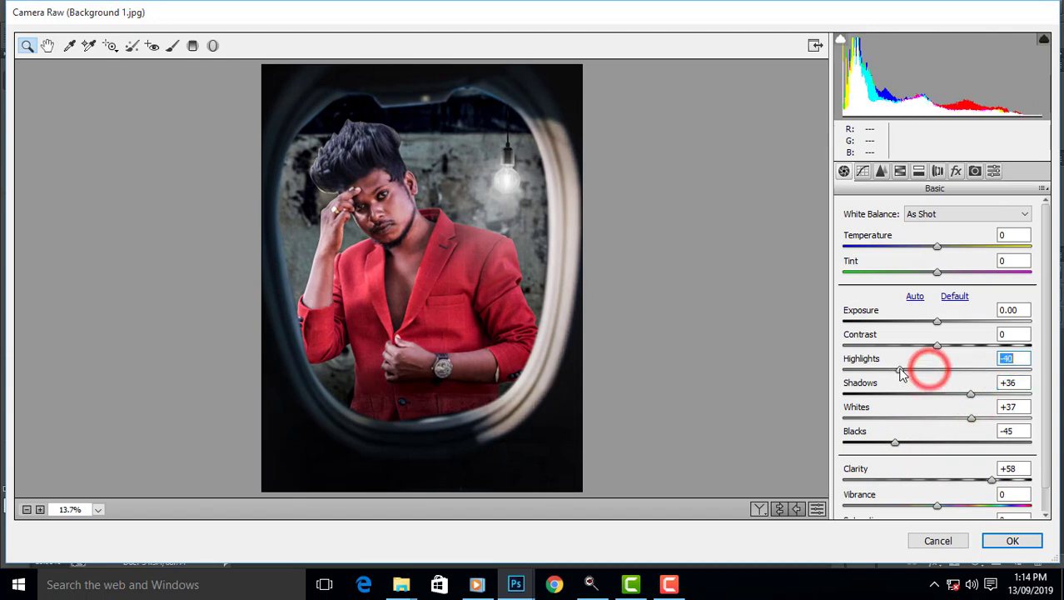
click(909, 442)
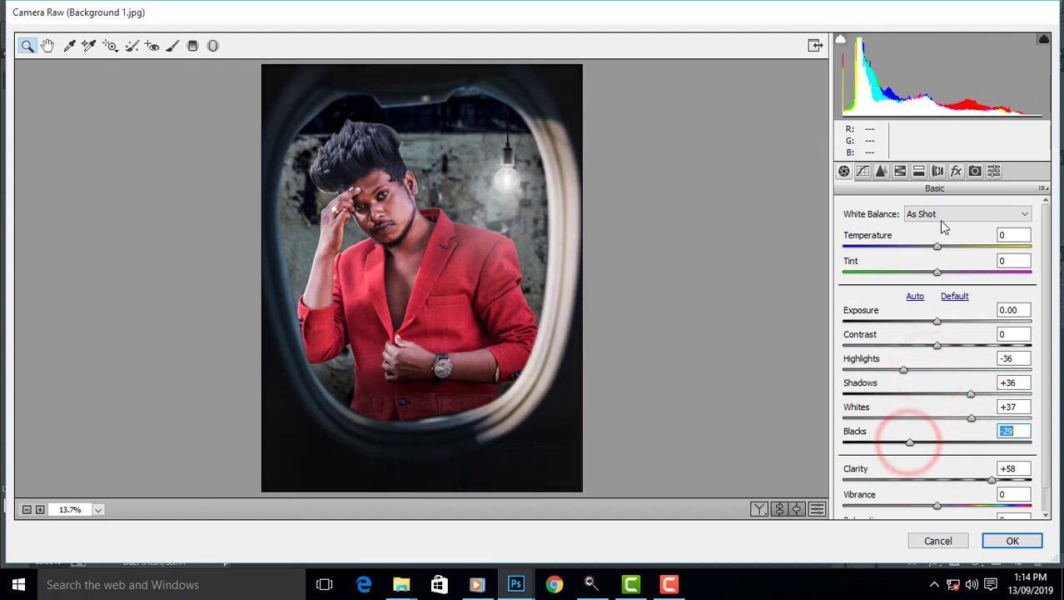
Lower Reds saturation to -25, brighten red luminance, and add a dark edge vignette.
click(898, 172)
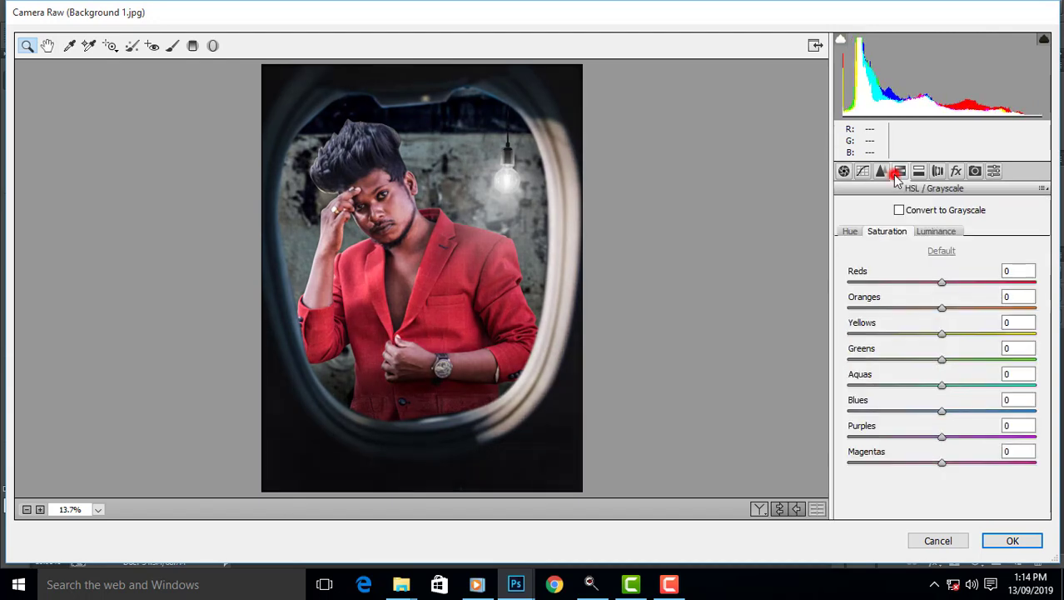
mouse_move(935, 286)
mouse_down()
mouse_move(919, 287)
mouse_move(985, 309)
mouse_move(960, 284)
mouse_up()
click(936, 232)
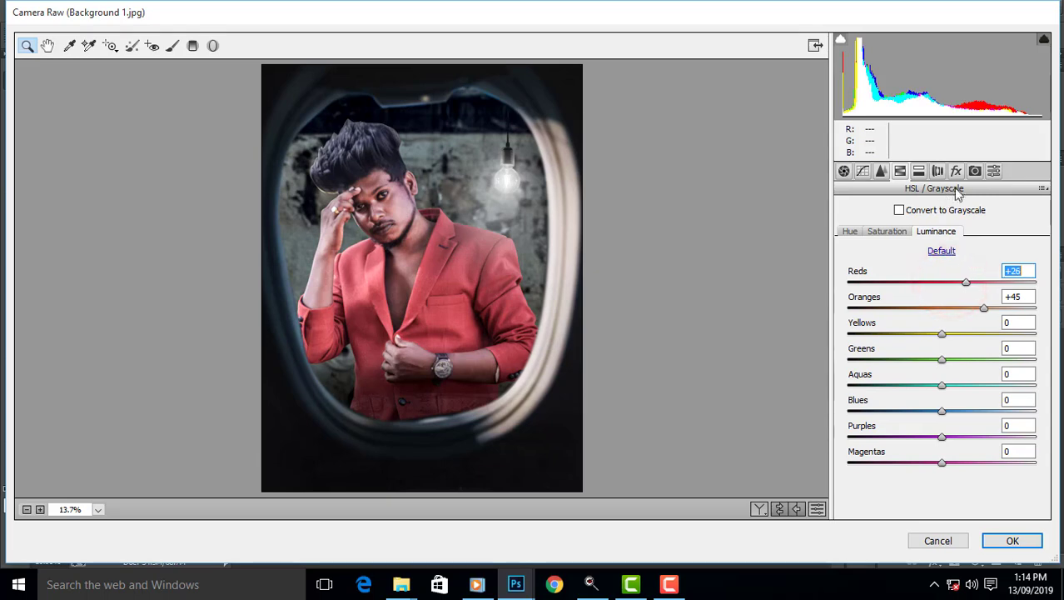
click(955, 170)
drag(936, 379, 928, 371)
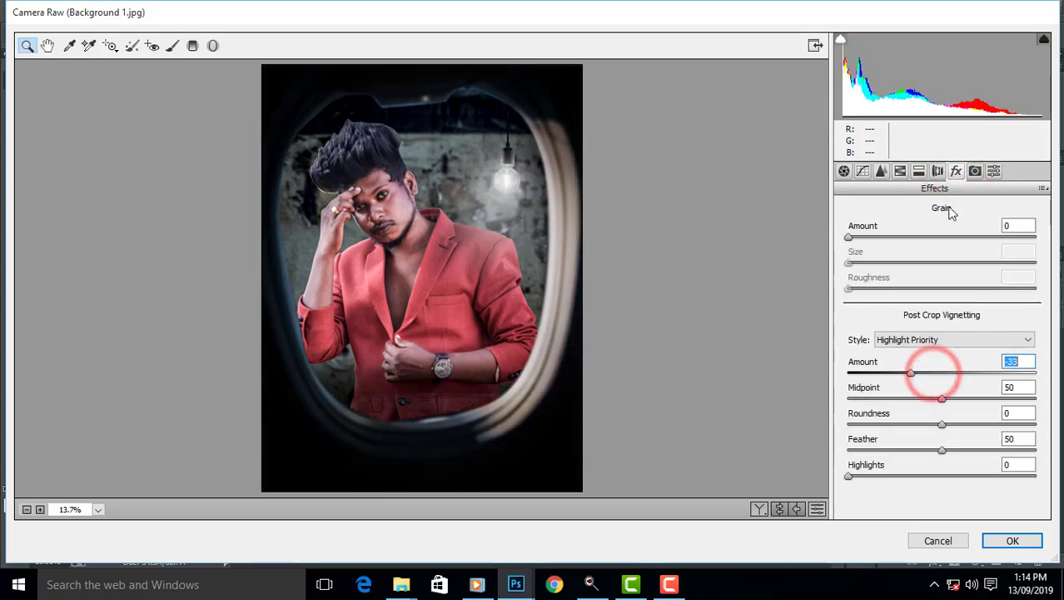
click(975, 170)
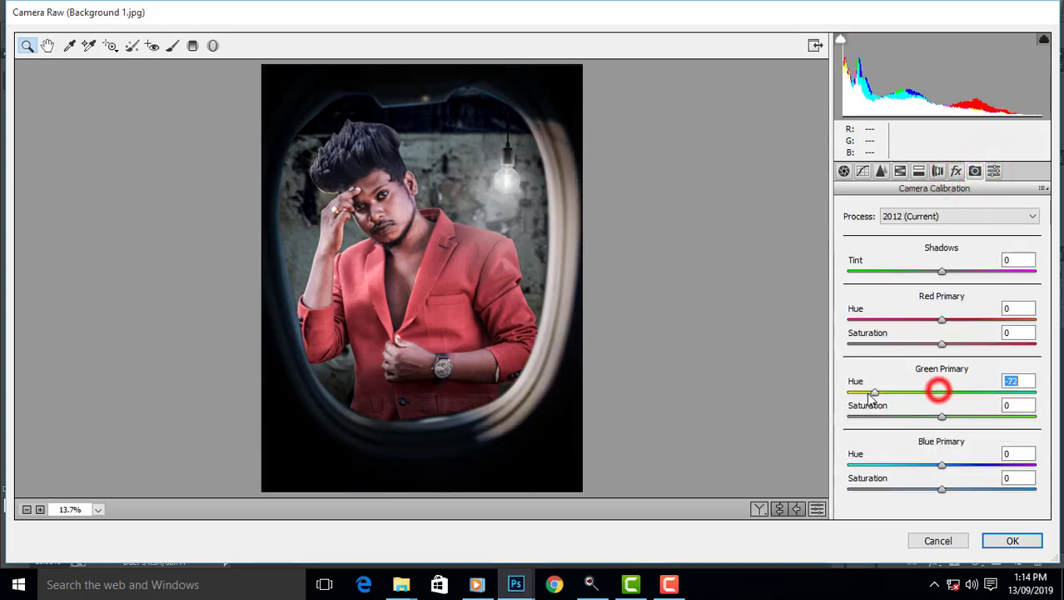
Retune the hue and saturation of the green and blue calibration primaries.
mouse_move(938, 391)
mouse_down()
mouse_move(1020, 392)
mouse_move(821, 406)
mouse_up()
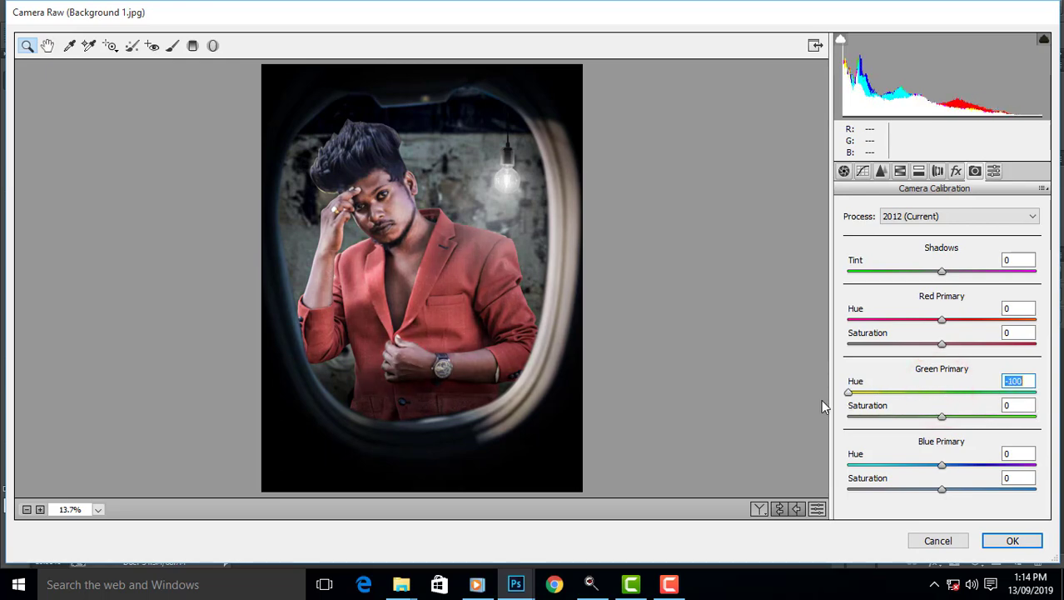
drag(935, 417, 1027, 433)
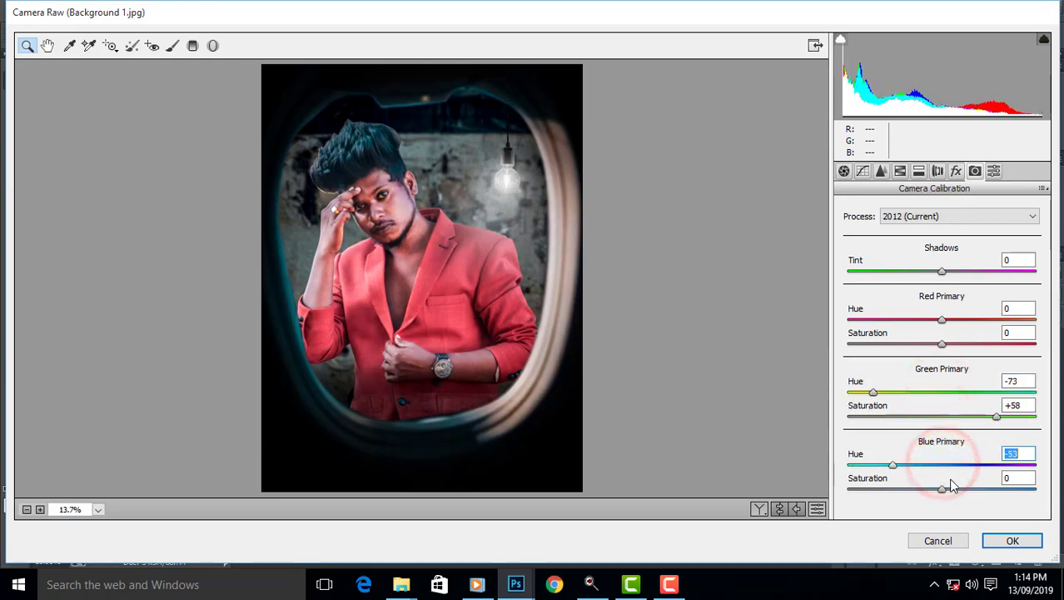
mouse_move(874, 469)
mouse_down()
mouse_move(1047, 489)
mouse_move(840, 498)
mouse_up()
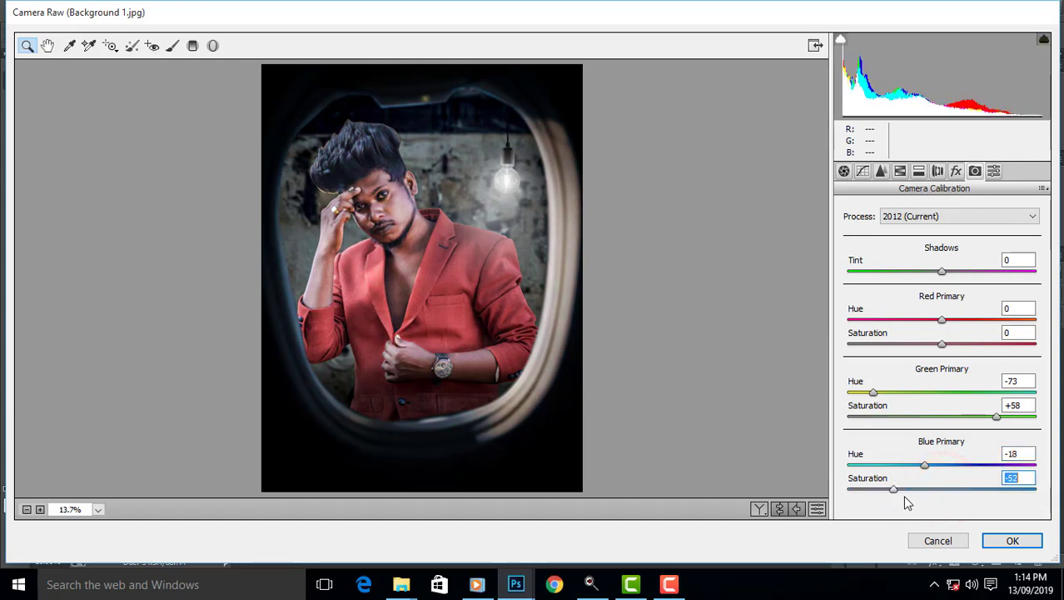
drag(907, 503, 942, 505)
drag(893, 473, 929, 470)
drag(872, 392, 862, 414)
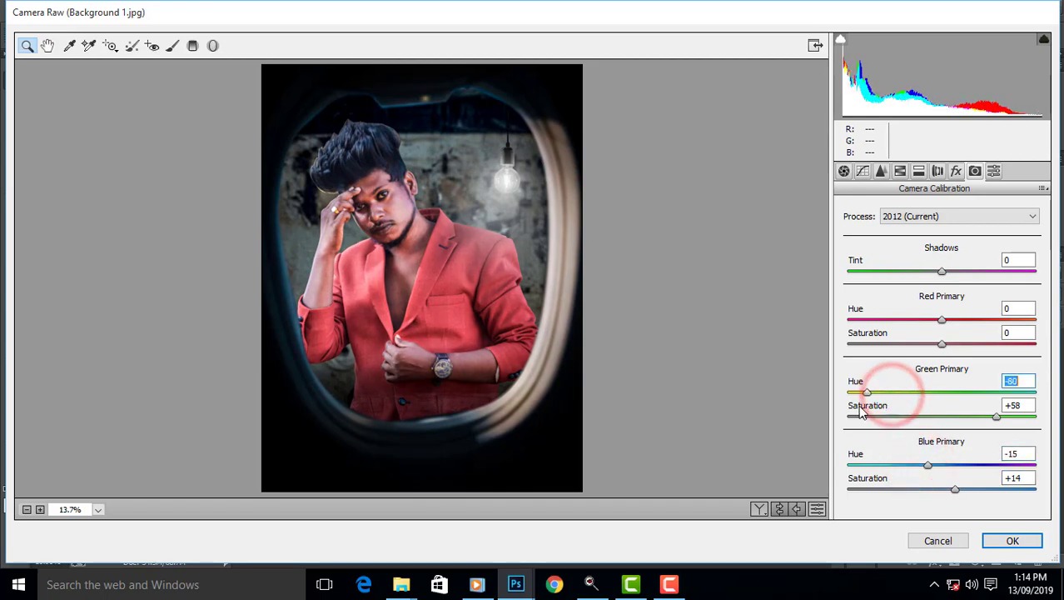
drag(938, 416, 1003, 441)
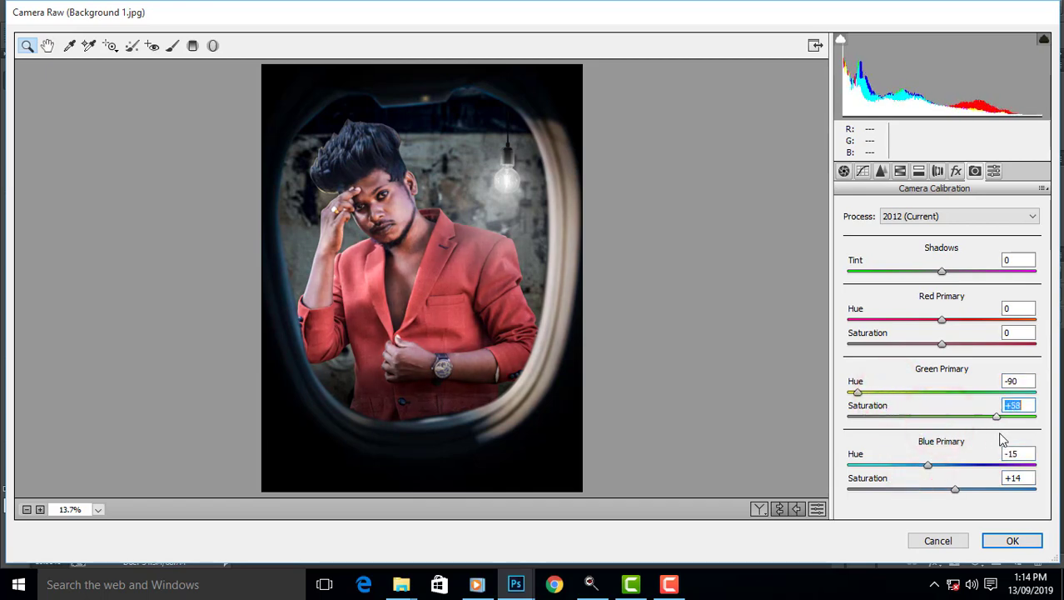
Shift and saturate the red primary, refine green and blue, then set Reds +23, Oranges +41 luminance.
mouse_move(957, 345)
mouse_down()
mouse_move(973, 344)
mouse_move(914, 328)
mouse_move(855, 333)
mouse_up()
drag(1006, 335, 947, 341)
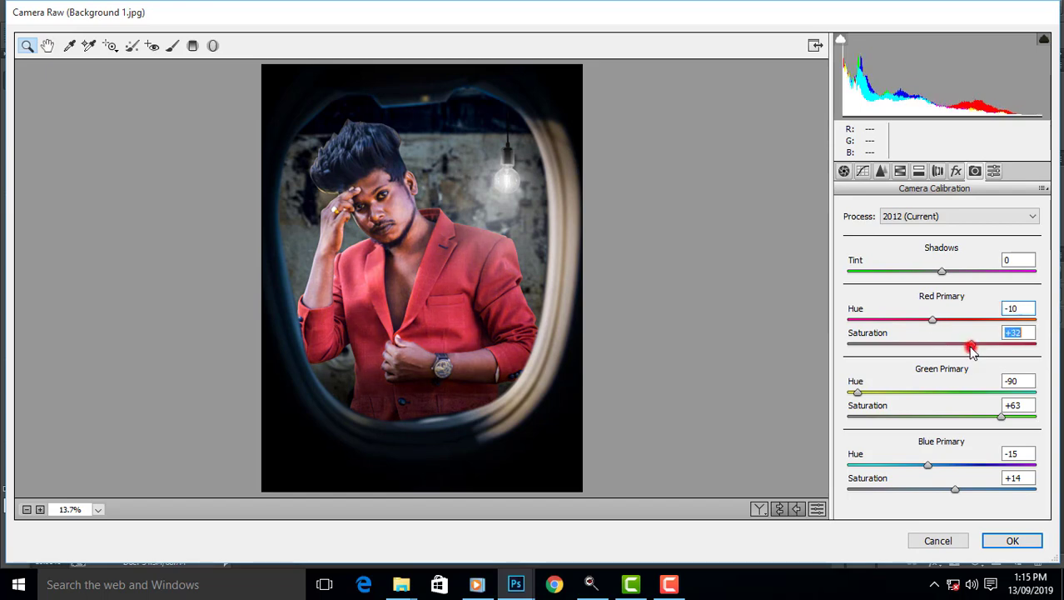
drag(979, 416, 993, 417)
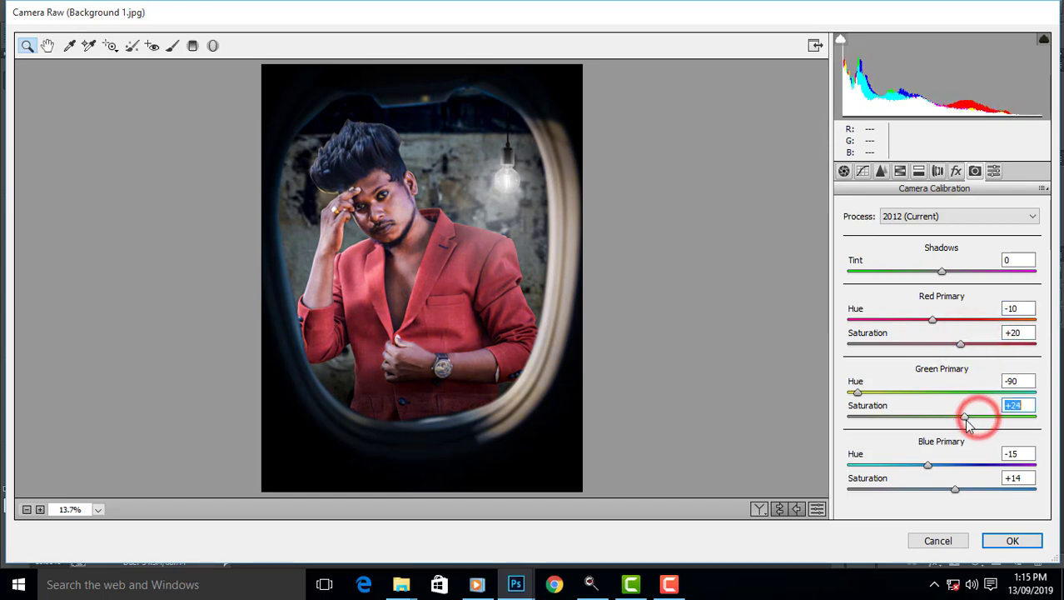
drag(907, 403, 971, 421)
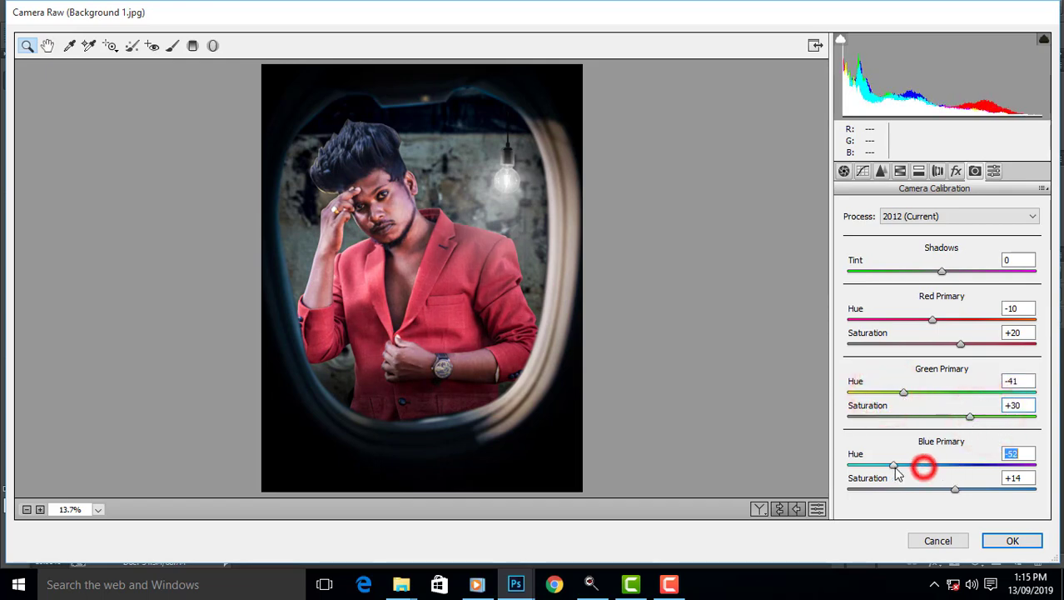
drag(897, 468, 968, 491)
click(954, 488)
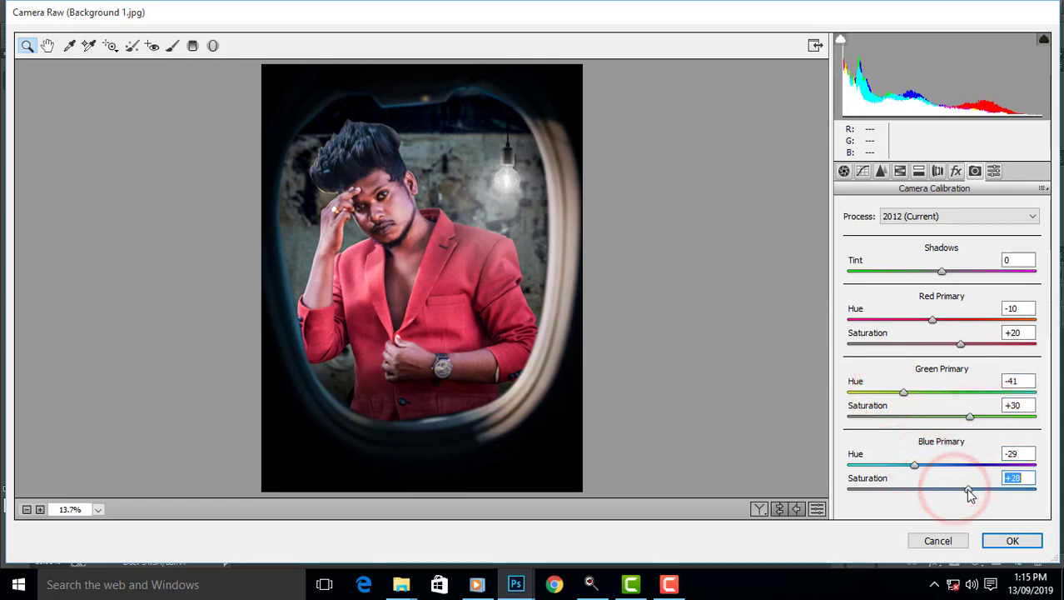
click(900, 170)
drag(982, 308, 979, 308)
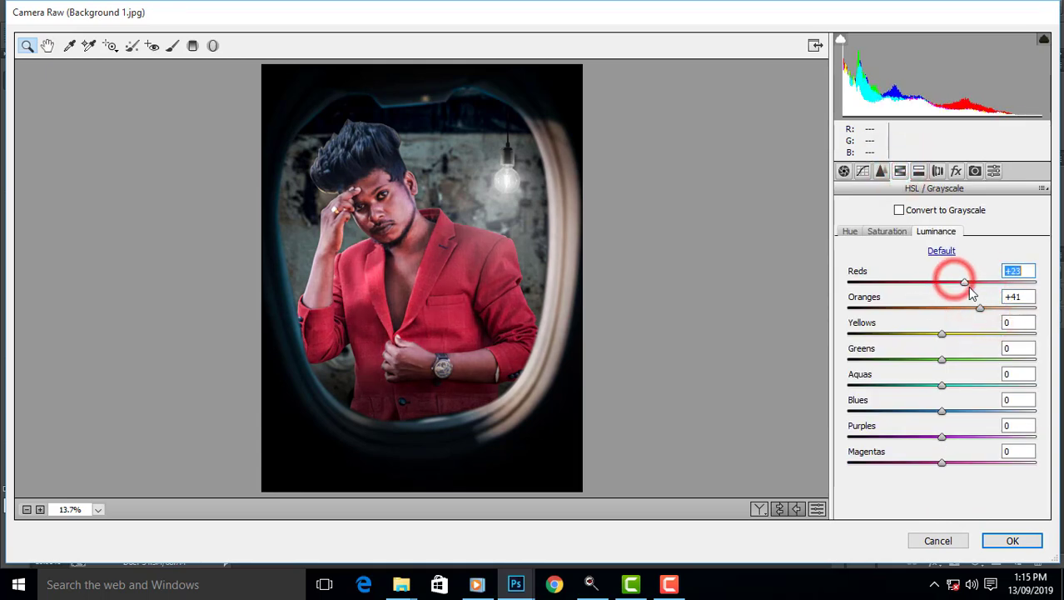
Tweak the Reds luminance and saturation and set Reds hue to +14.
drag(938, 286, 963, 282)
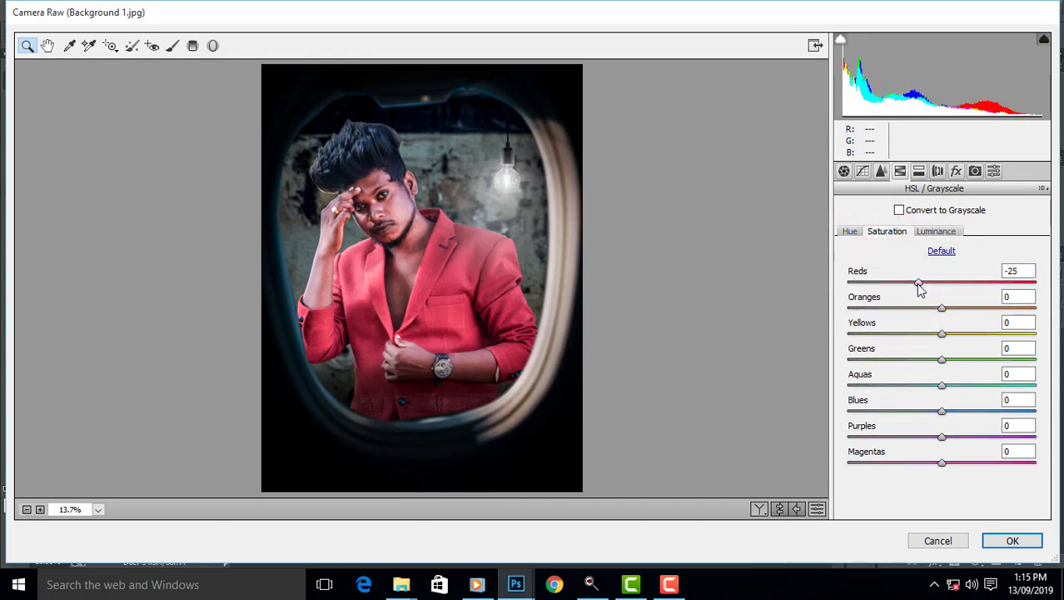
click(922, 282)
mouse_move(931, 300)
mouse_down()
mouse_move(937, 309)
mouse_move(920, 317)
mouse_move(854, 314)
mouse_move(978, 339)
mouse_up()
click(849, 231)
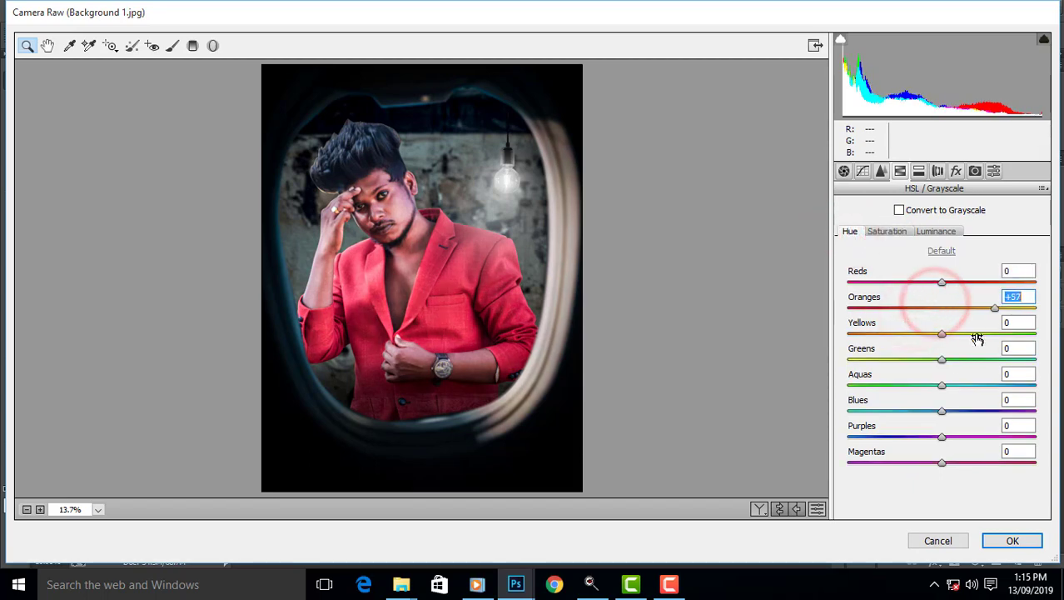
drag(974, 295, 964, 308)
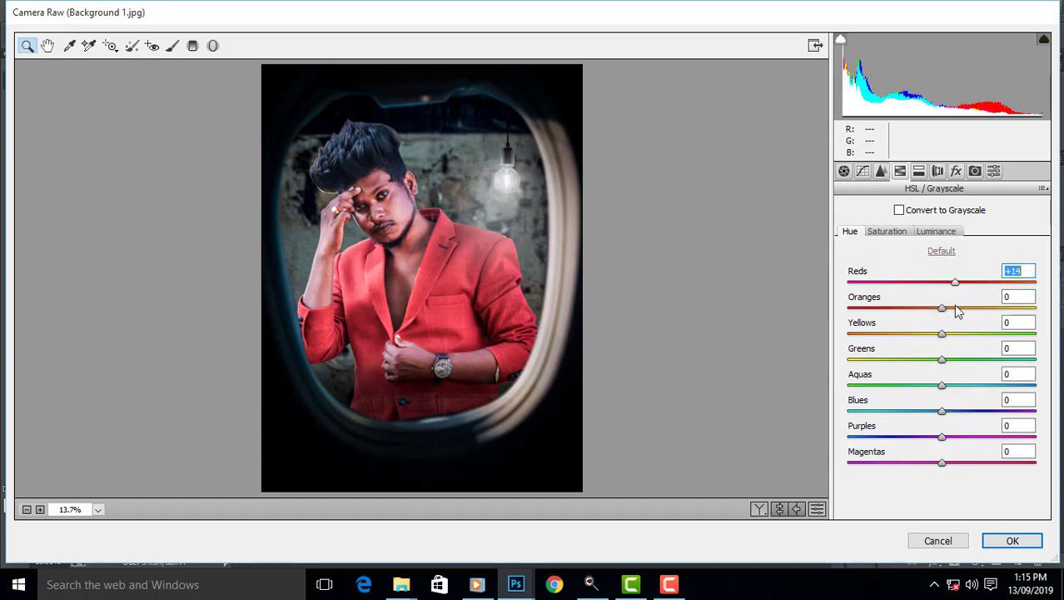
Set luminance noise reduction to 39 and a -38 vignette at midpoint 41, then apply.
click(844, 172)
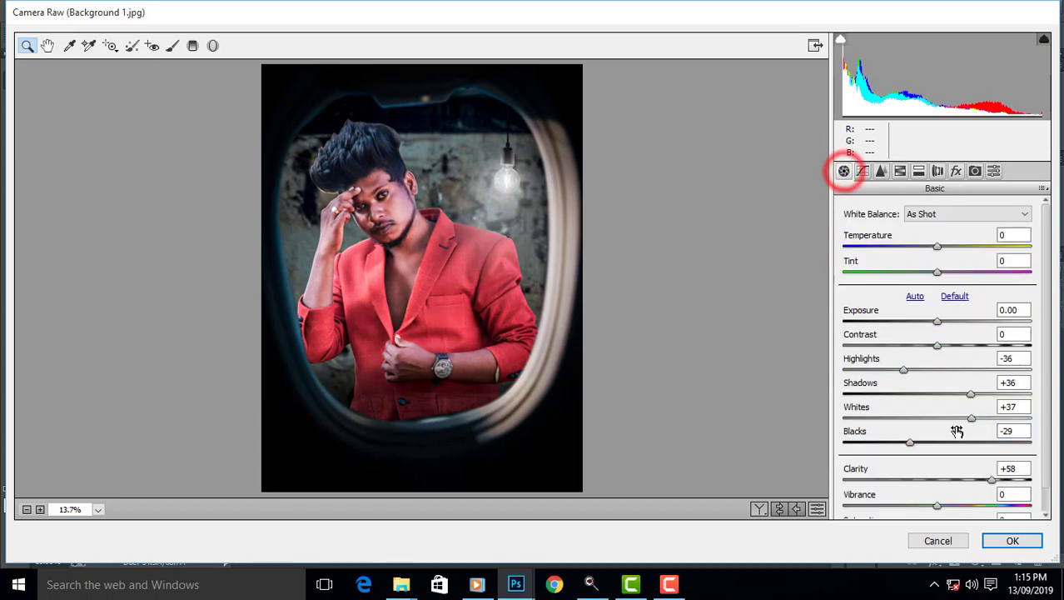
click(880, 171)
mouse_move(895, 363)
mouse_down()
mouse_move(918, 368)
mouse_move(906, 373)
mouse_up()
click(955, 171)
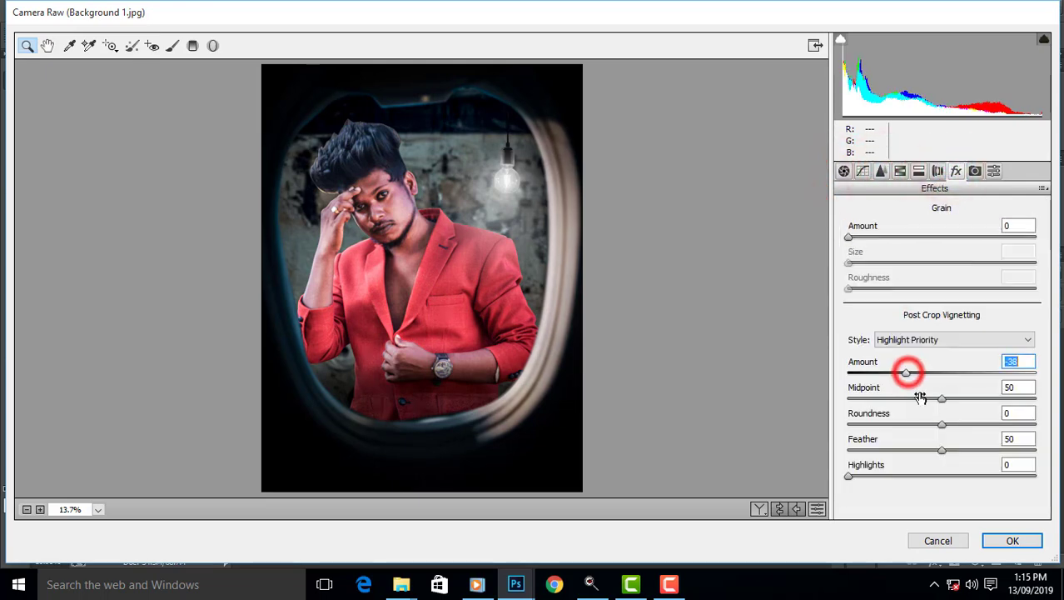
click(921, 399)
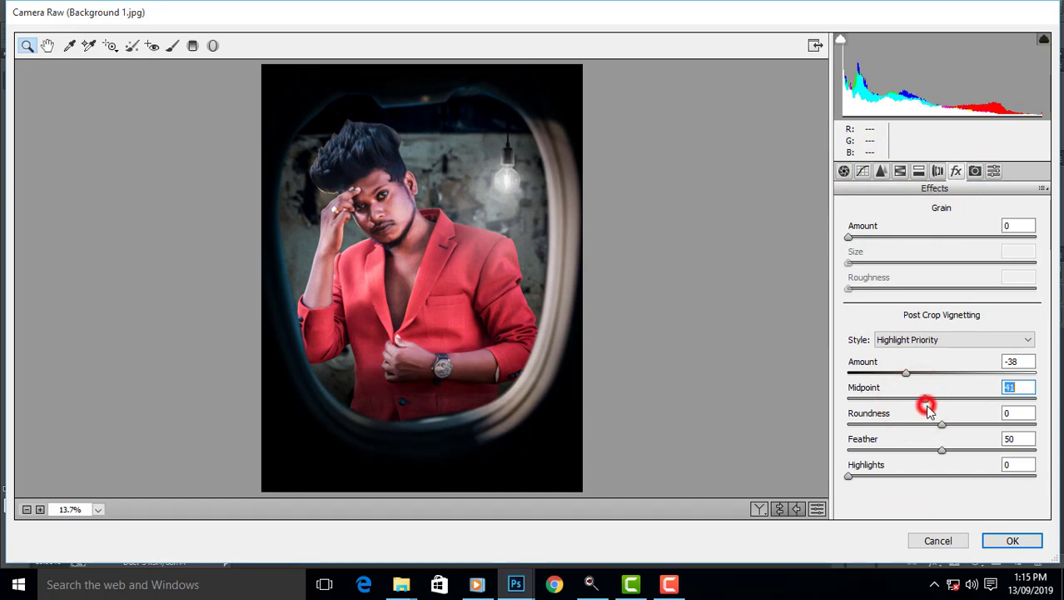
click(1003, 539)
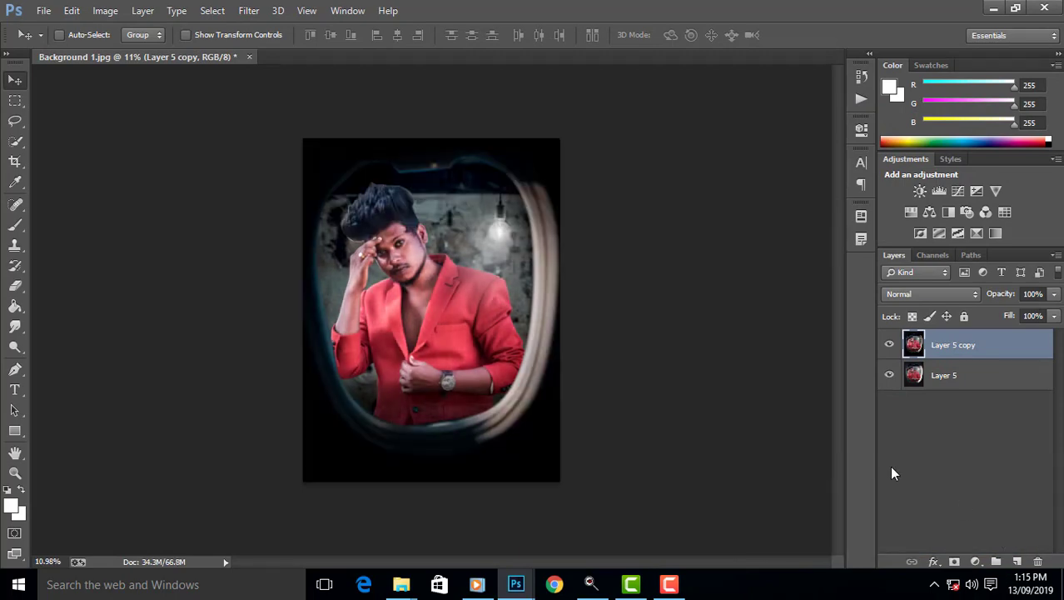
Zoom in on the hair, pick the Smudge tool and browse scattered textured brush tips.
scroll(498, 357, up, 1)
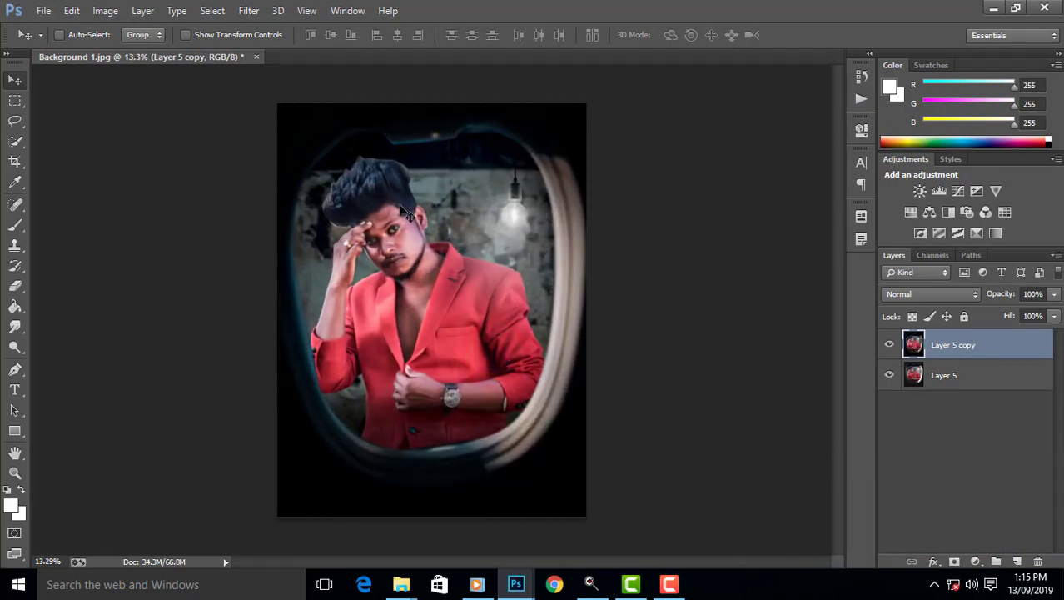
scroll(406, 212, up, 4)
scroll(406, 212, up, 1)
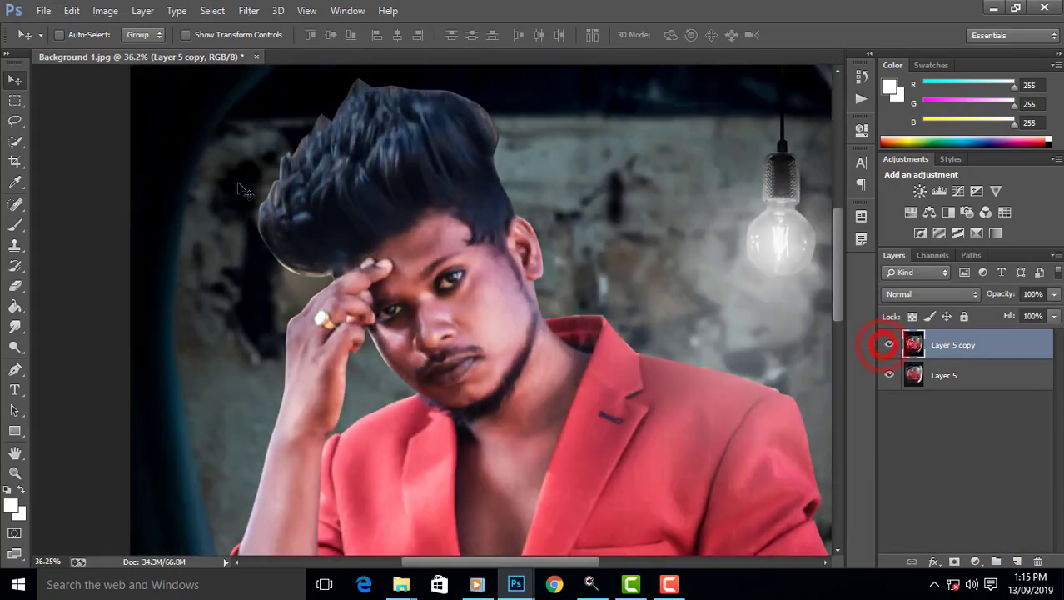
scroll(317, 95, up, 2)
click(15, 326)
right_click(301, 300)
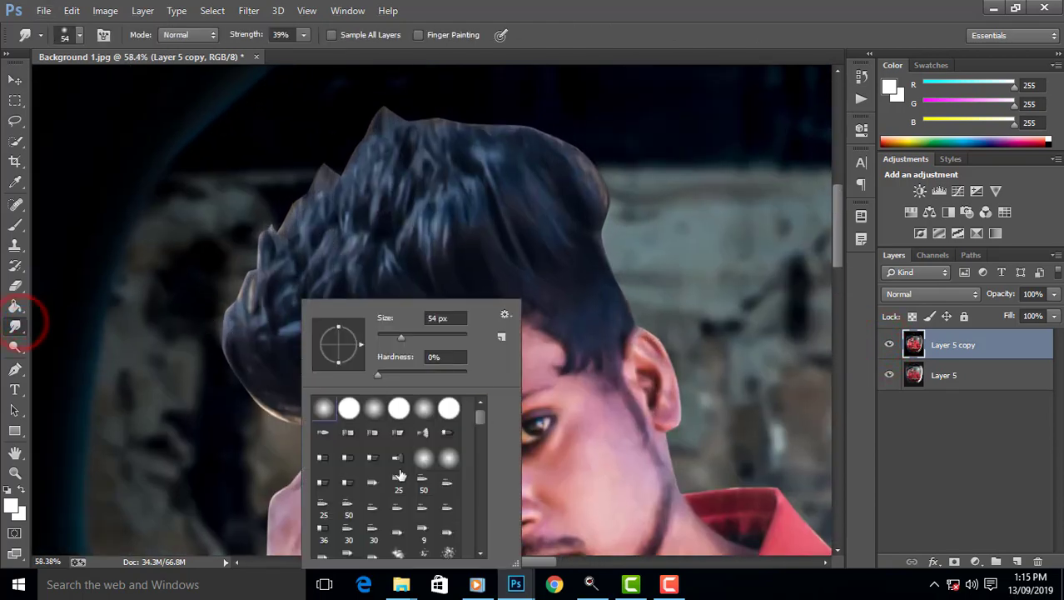
scroll(400, 474, down, 3)
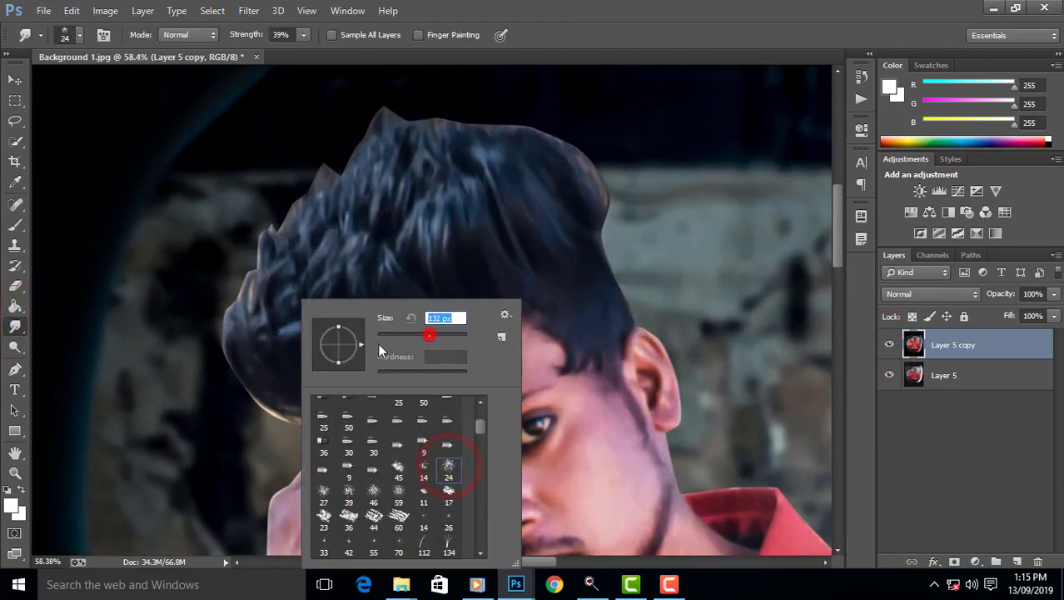
Smudge the left edge of the hair upward into strands.
click(279, 412)
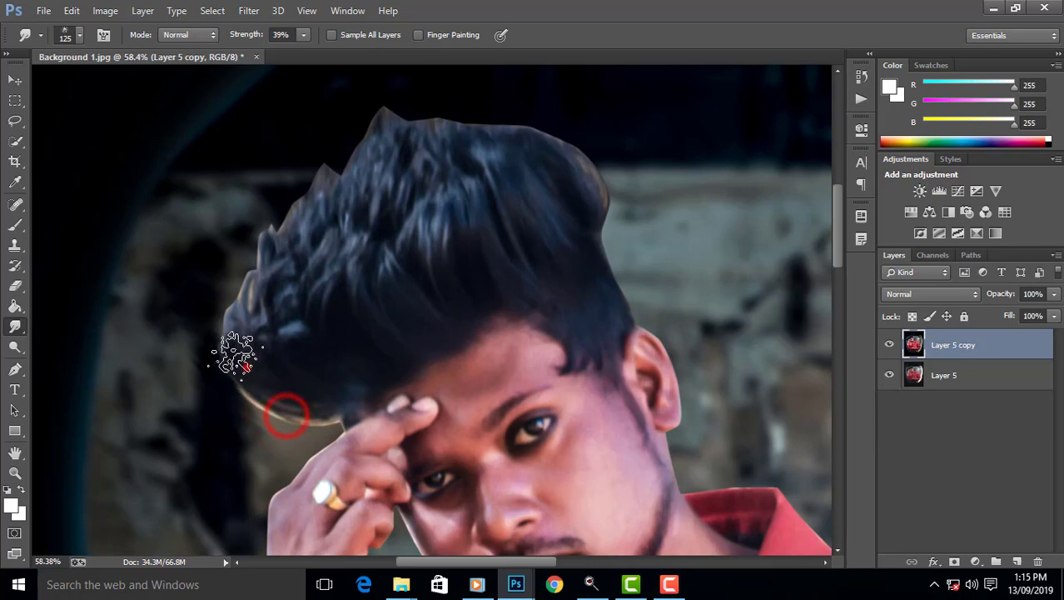
mouse_move(237, 354)
mouse_down()
mouse_move(252, 274)
mouse_move(269, 269)
mouse_up()
drag(245, 333, 297, 239)
With a 68 px smudge brush, pull the top hair strands upward and leftward.
right_click(373, 260)
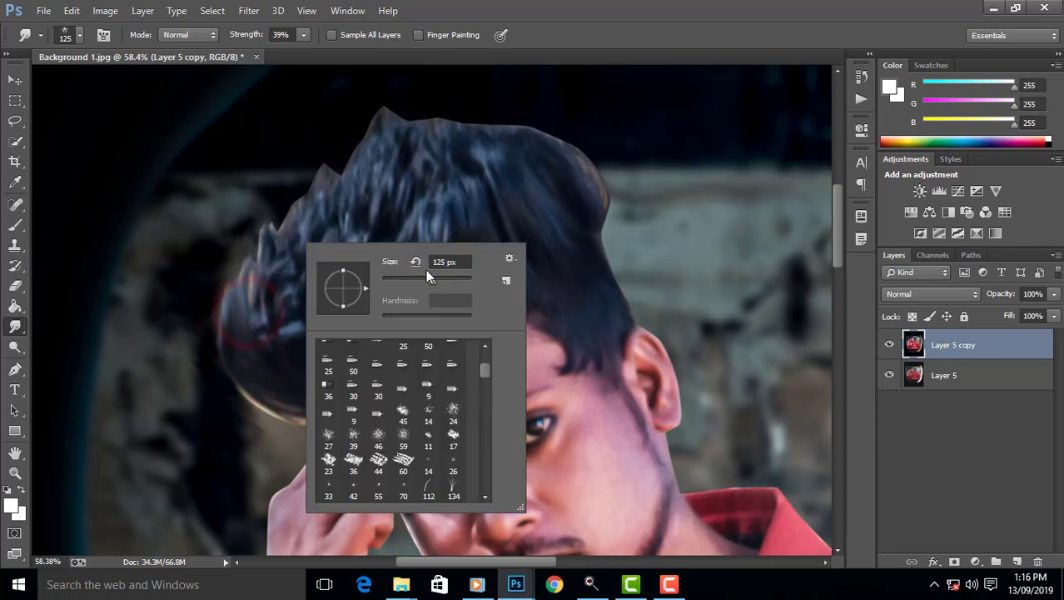
click(271, 243)
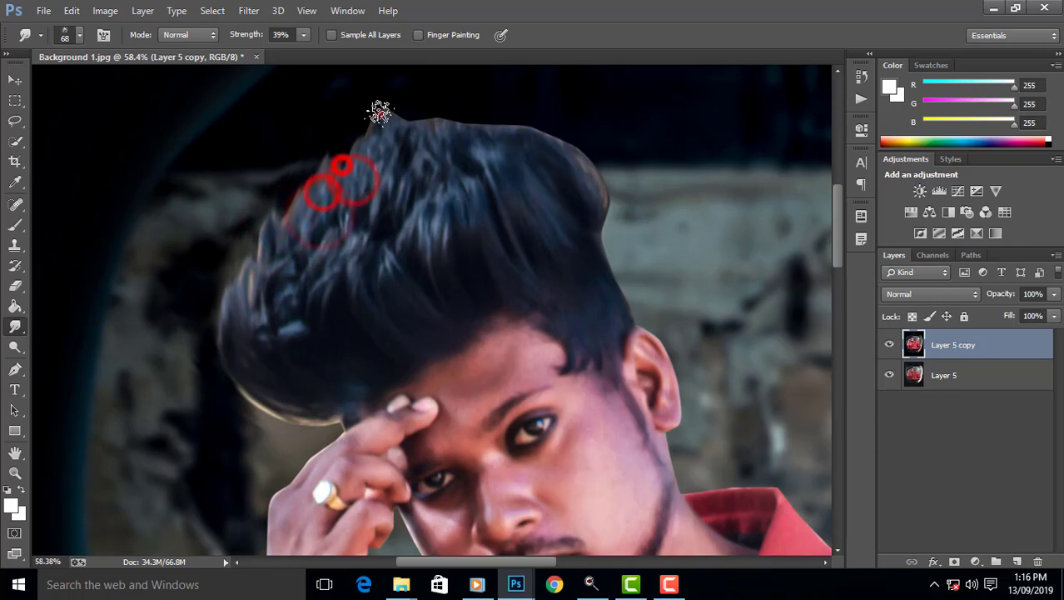
drag(379, 112, 404, 147)
right_click(556, 188)
click(587, 172)
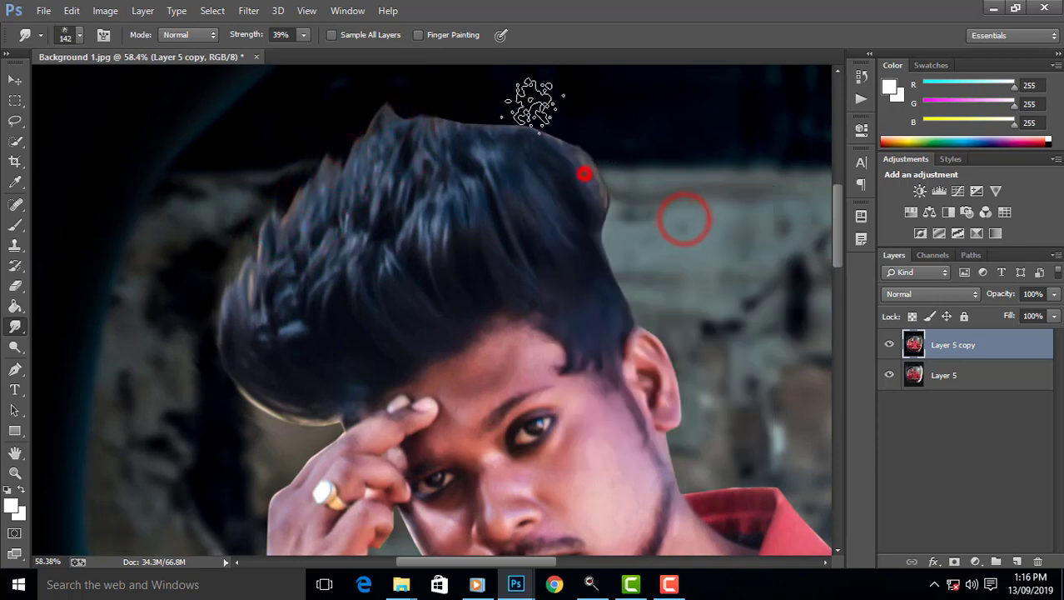
mouse_move(583, 173)
mouse_down()
mouse_move(582, 114)
mouse_move(506, 115)
mouse_up()
mouse_move(534, 170)
mouse_down()
mouse_move(475, 134)
mouse_move(451, 137)
mouse_move(418, 100)
mouse_up()
drag(424, 146, 423, 121)
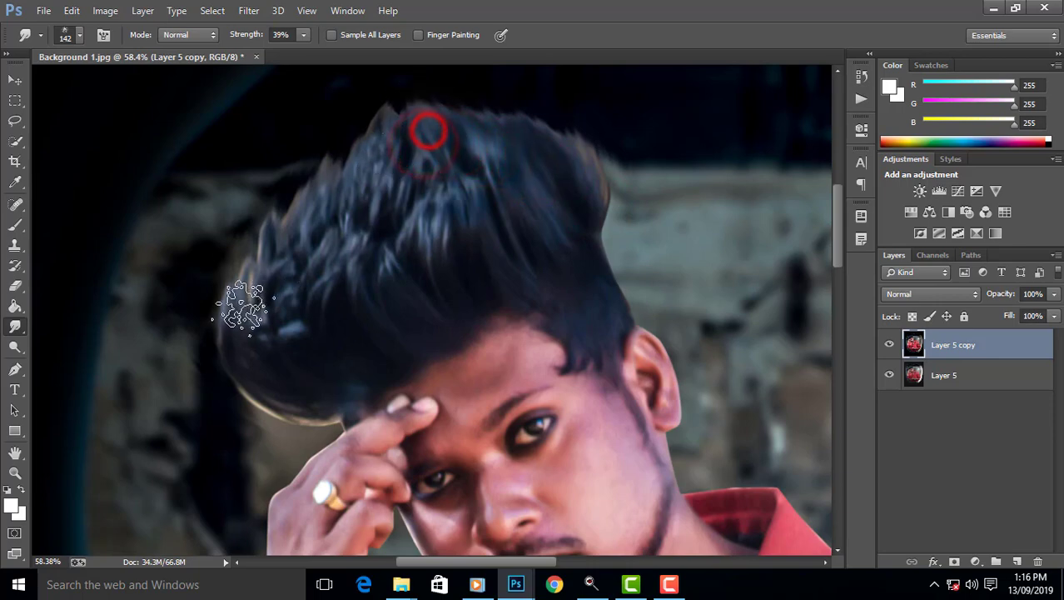
Lift the left hair edge and dab short smudges along the hair tips and strands.
drag(250, 305, 302, 265)
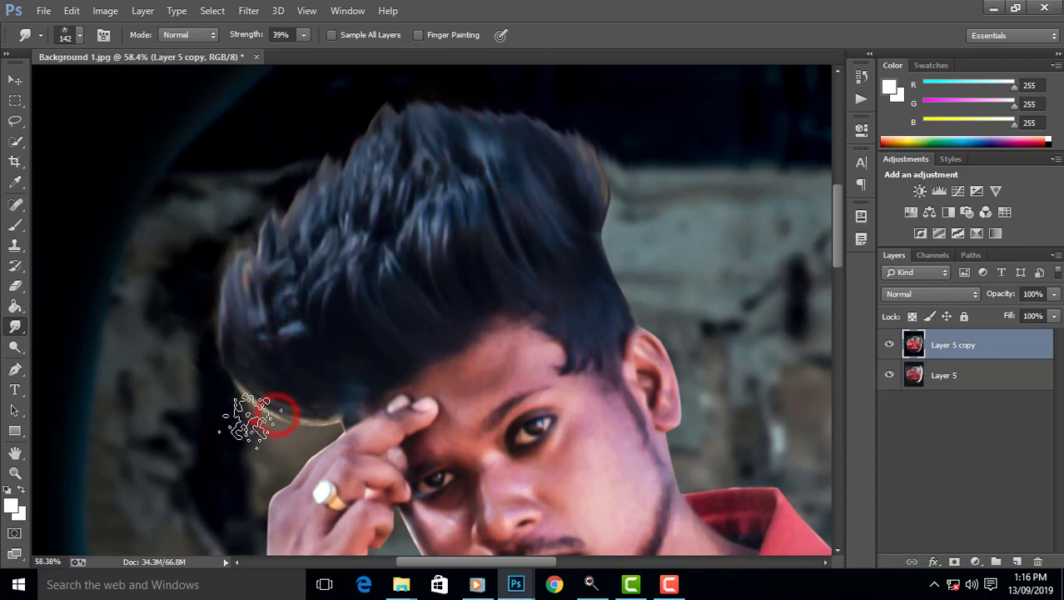
mouse_move(245, 418)
mouse_down()
mouse_move(228, 368)
mouse_move(250, 333)
mouse_up()
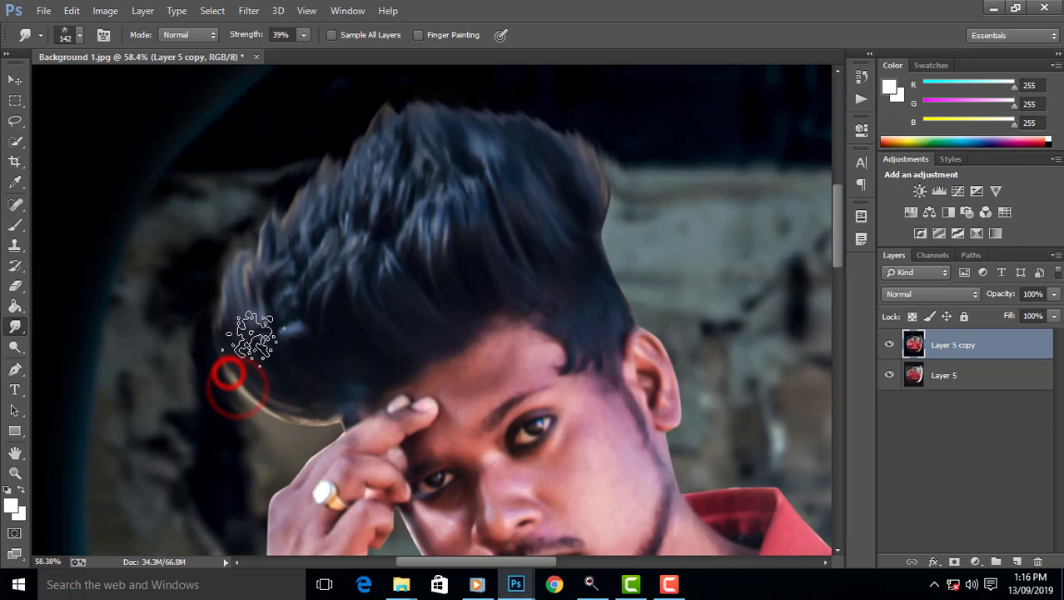
click(600, 202)
click(546, 172)
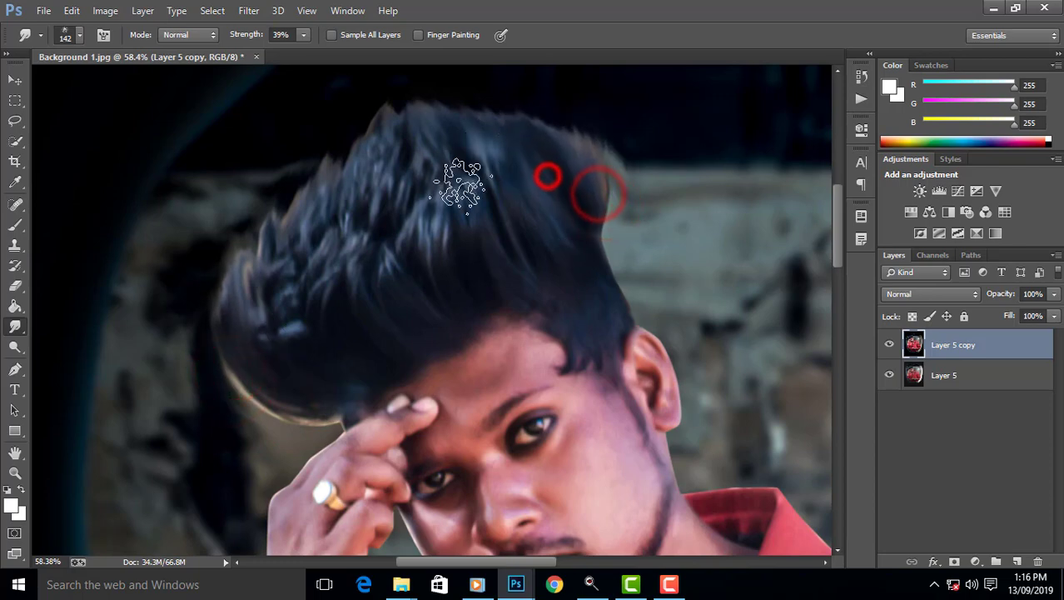
scroll(315, 220, down, 1)
click(326, 223)
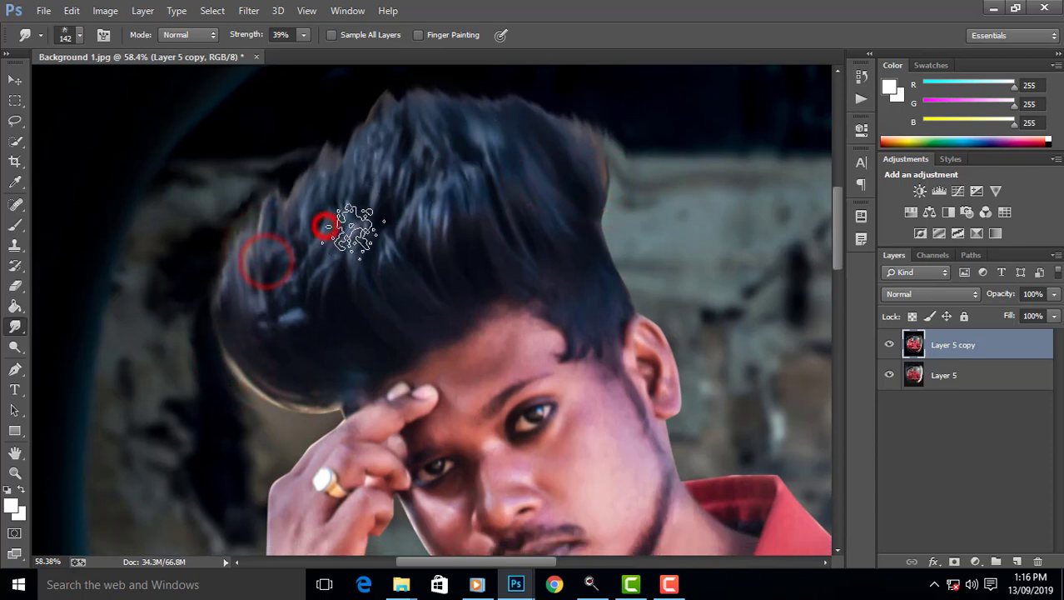
click(361, 304)
click(288, 329)
click(466, 280)
scroll(495, 247, down, 5)
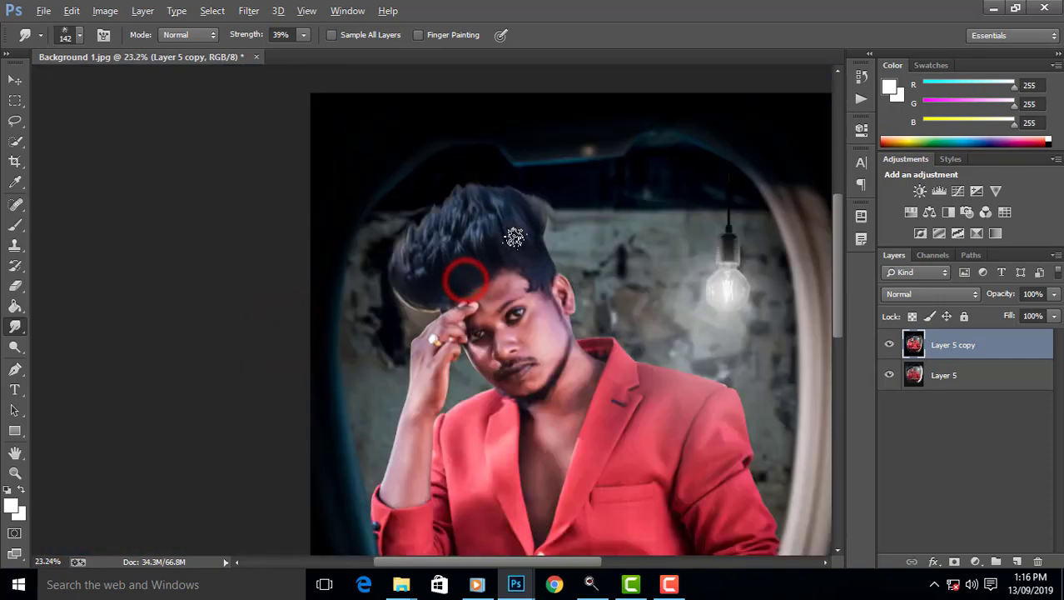